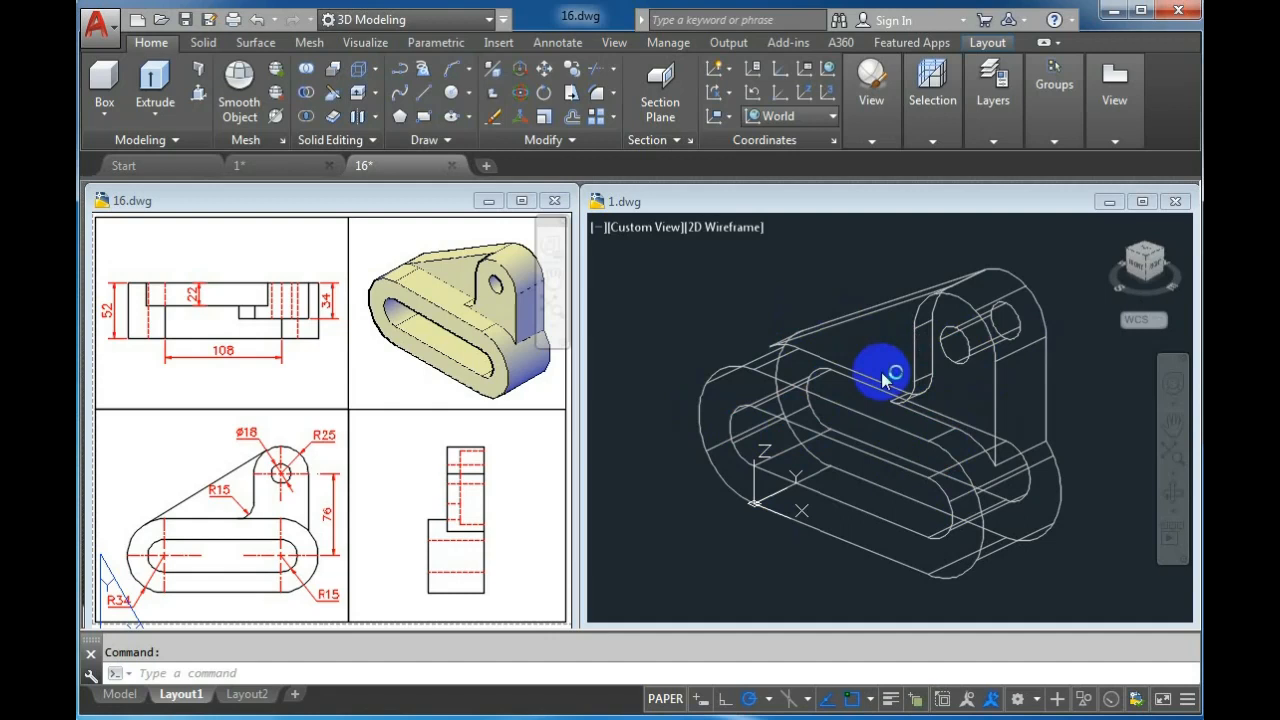
Open the Layer Properties Manager to review the drawing's layers, then close it
click(735, 338)
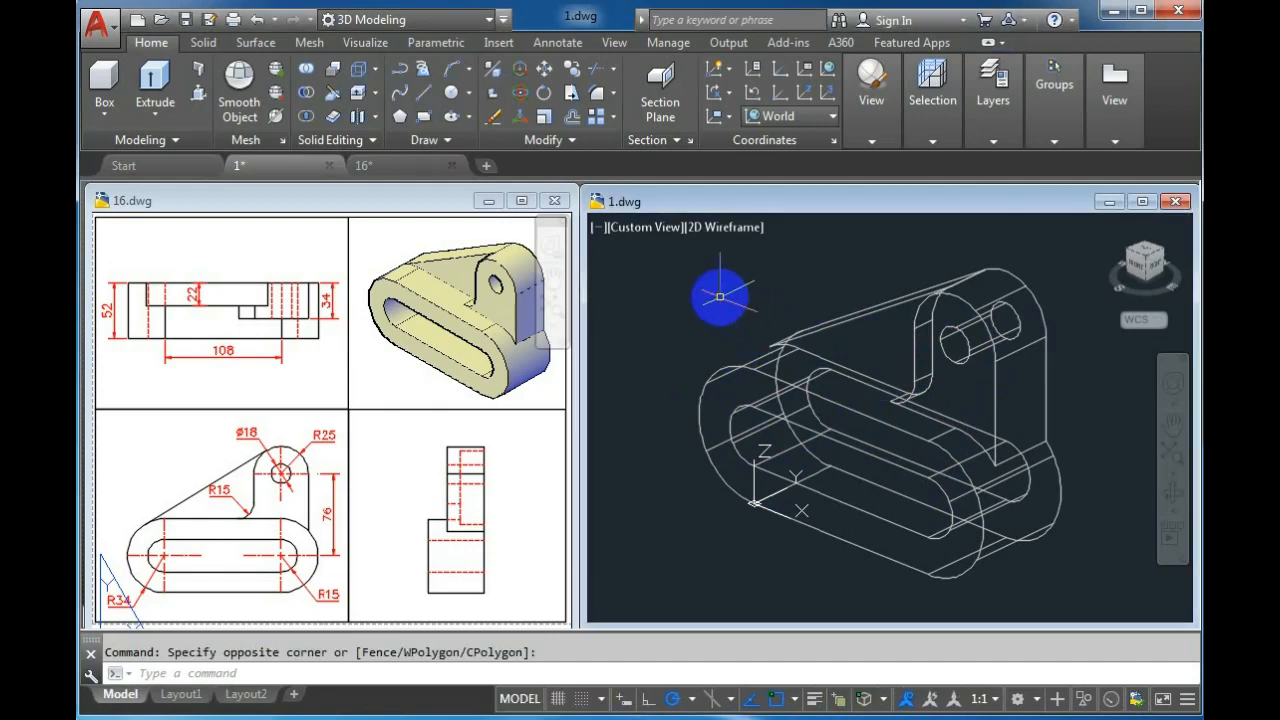
click(993, 95)
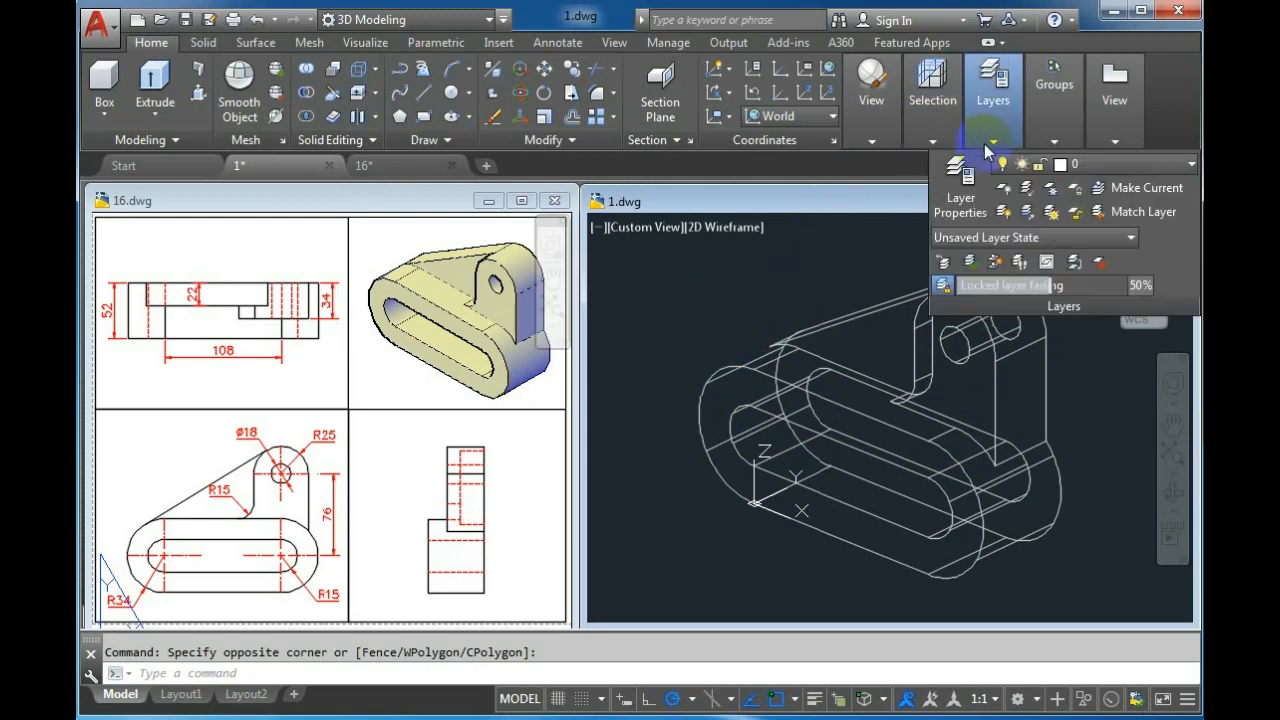
click(962, 196)
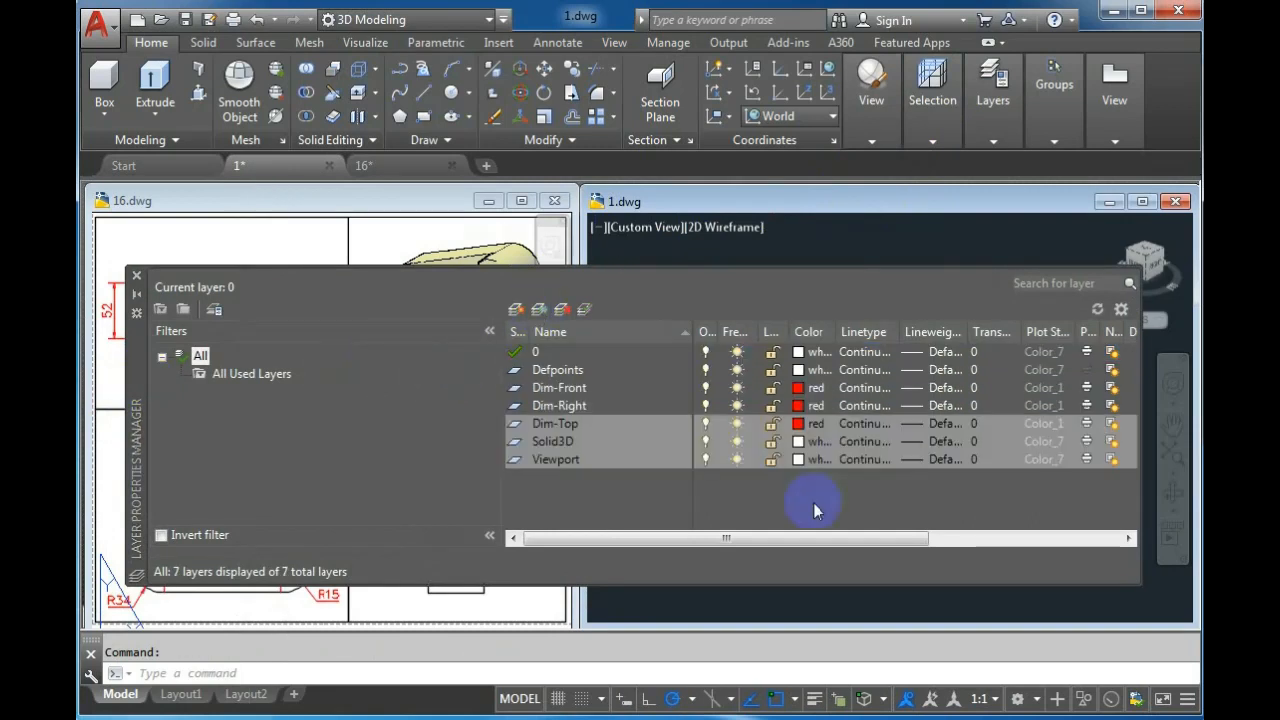
click(138, 277)
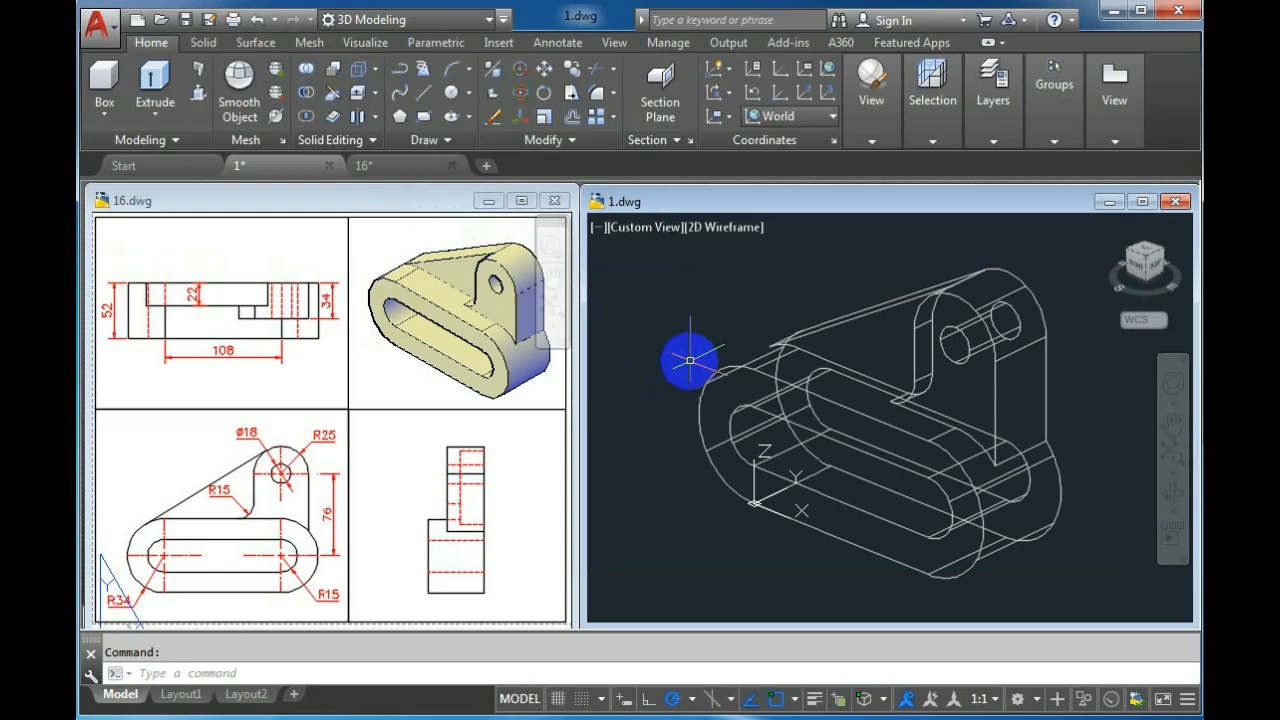
Open the Linetype Manager and browse the loadable linetypes for HIDDEN without loading anything
text(l)
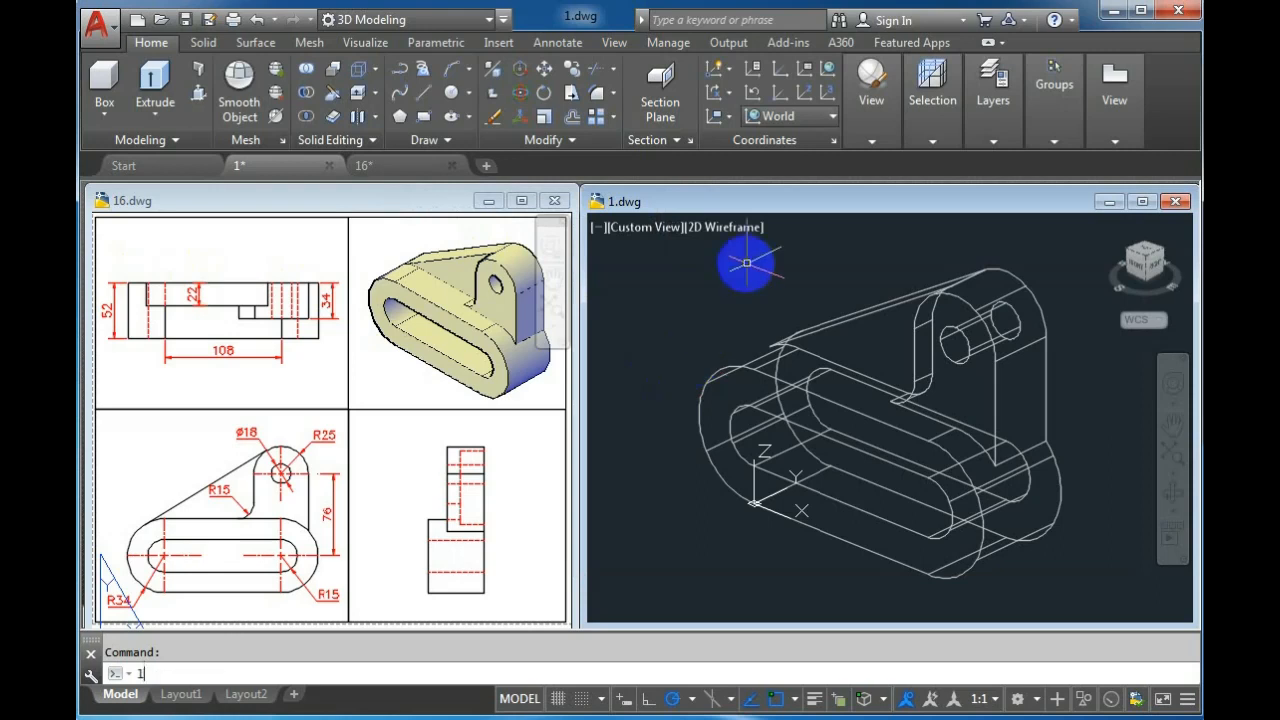
text(t)
key(Return)
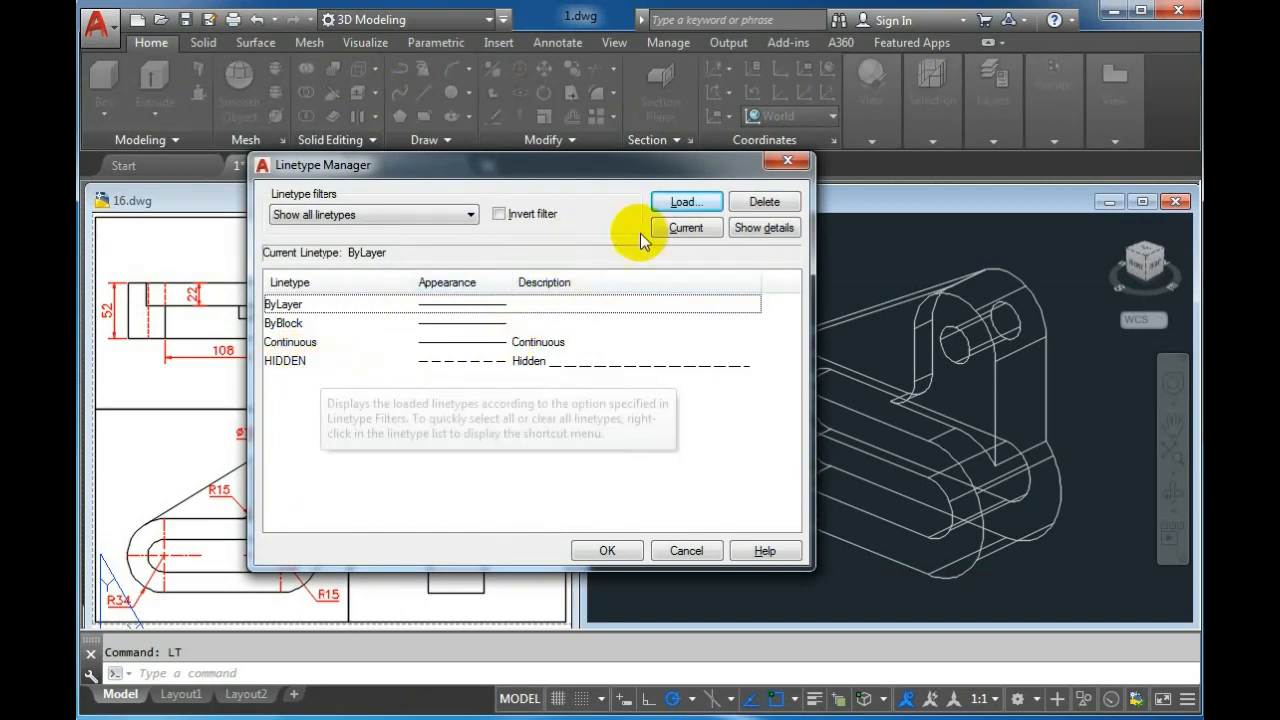
click(683, 202)
drag(718, 323, 723, 420)
click(356, 389)
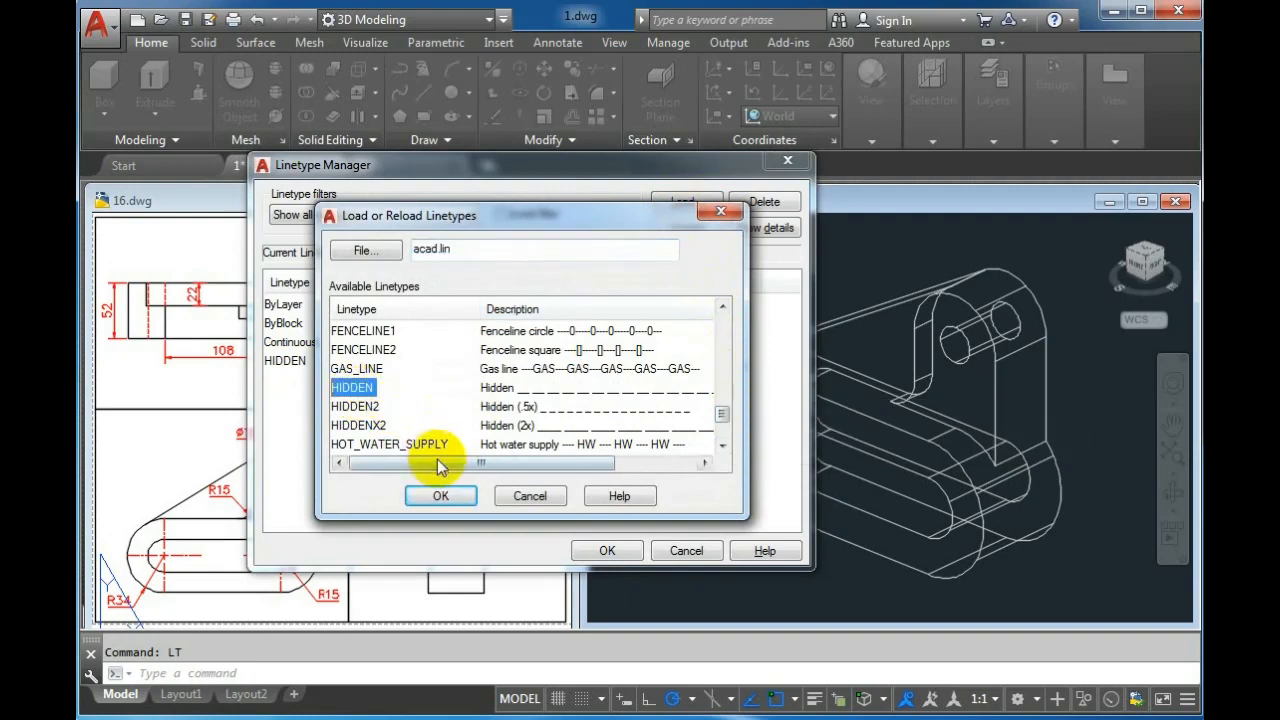
click(528, 495)
click(686, 553)
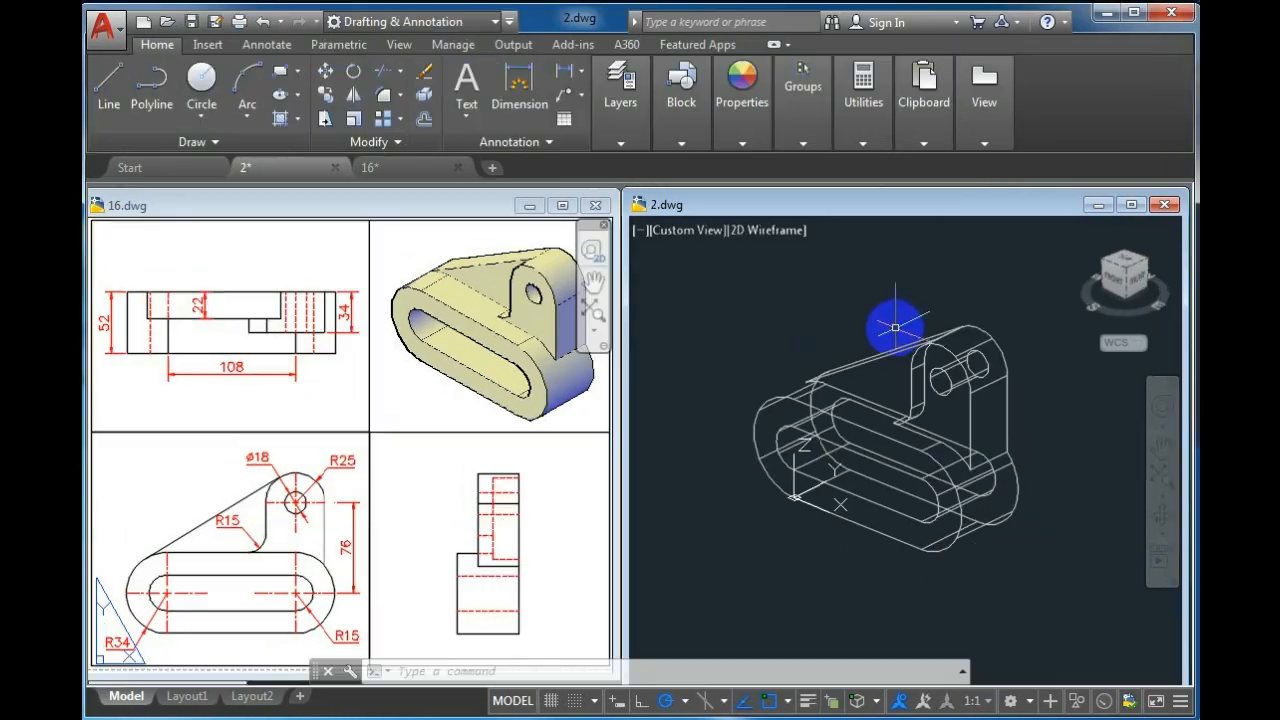
Select the whole 3D model and move it onto the Solid3D layer
click(896, 326)
click(843, 362)
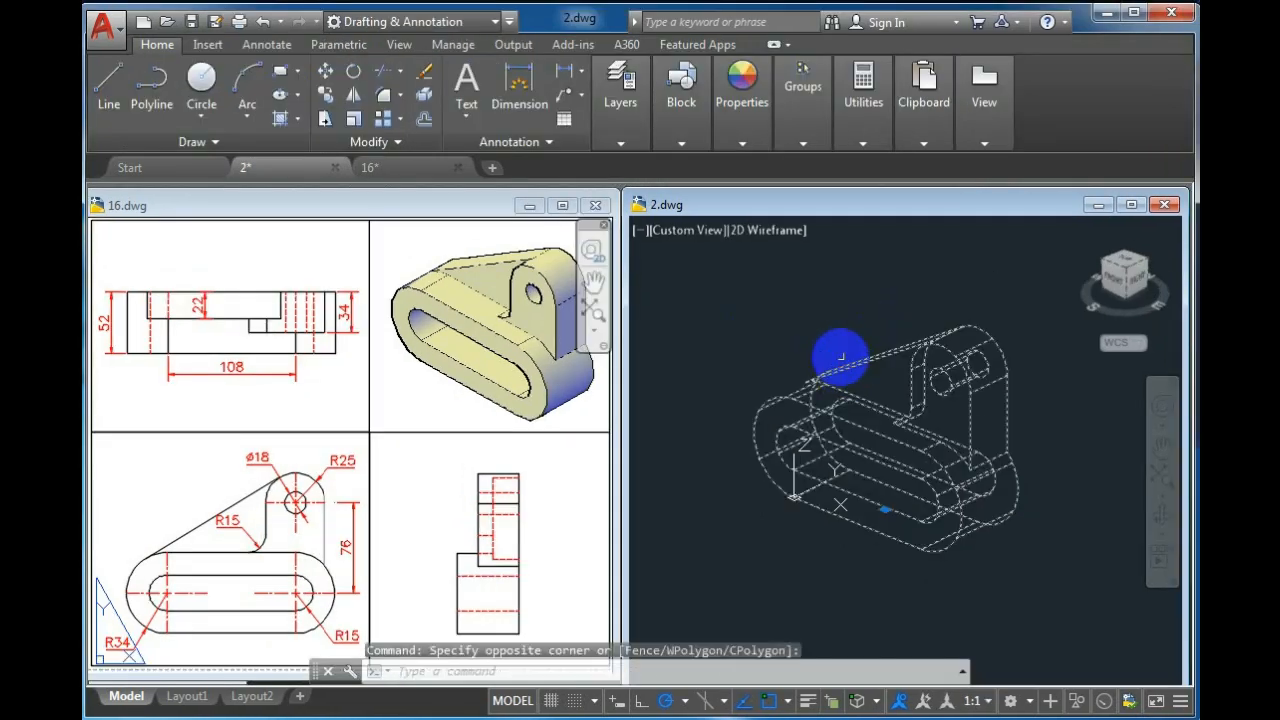
click(620, 143)
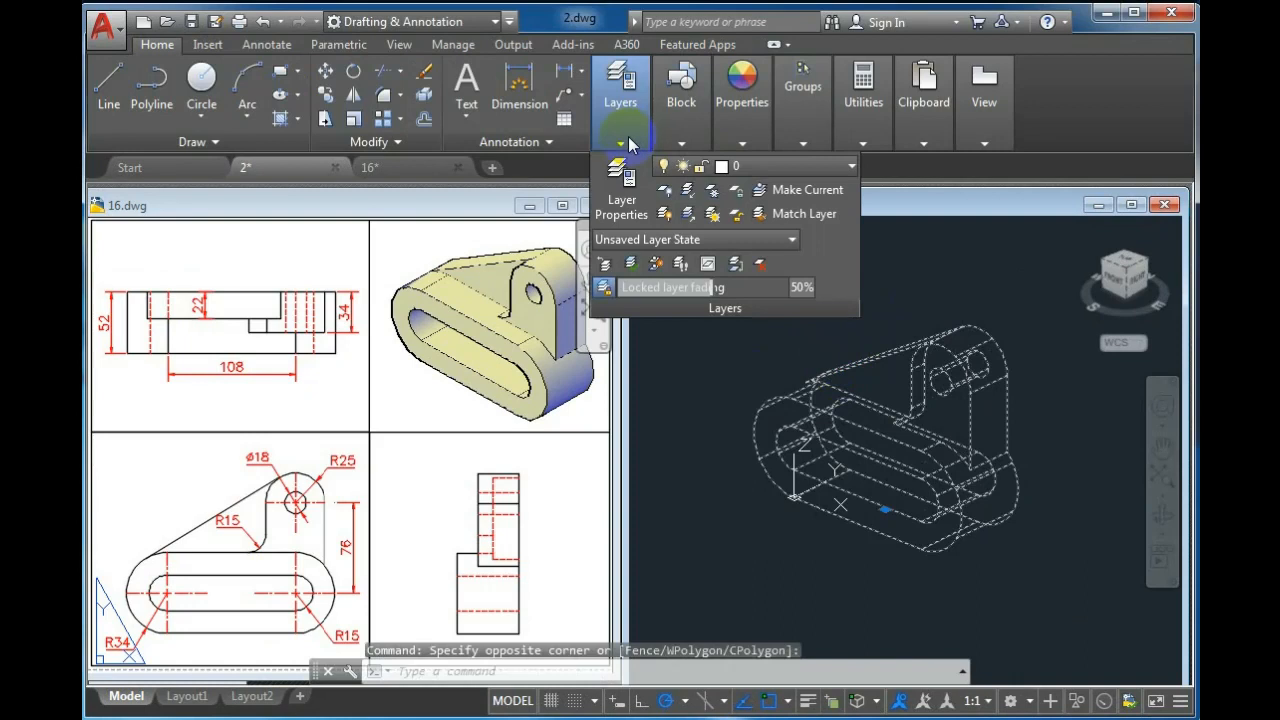
click(775, 170)
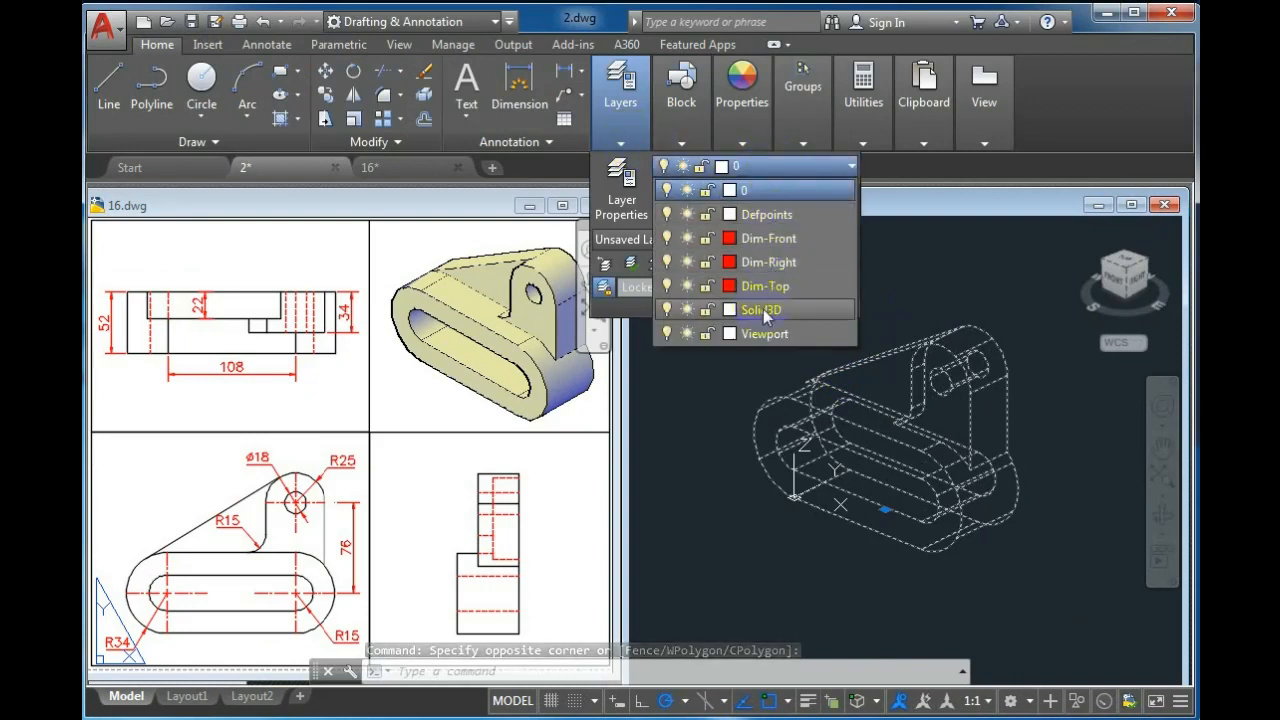
click(735, 310)
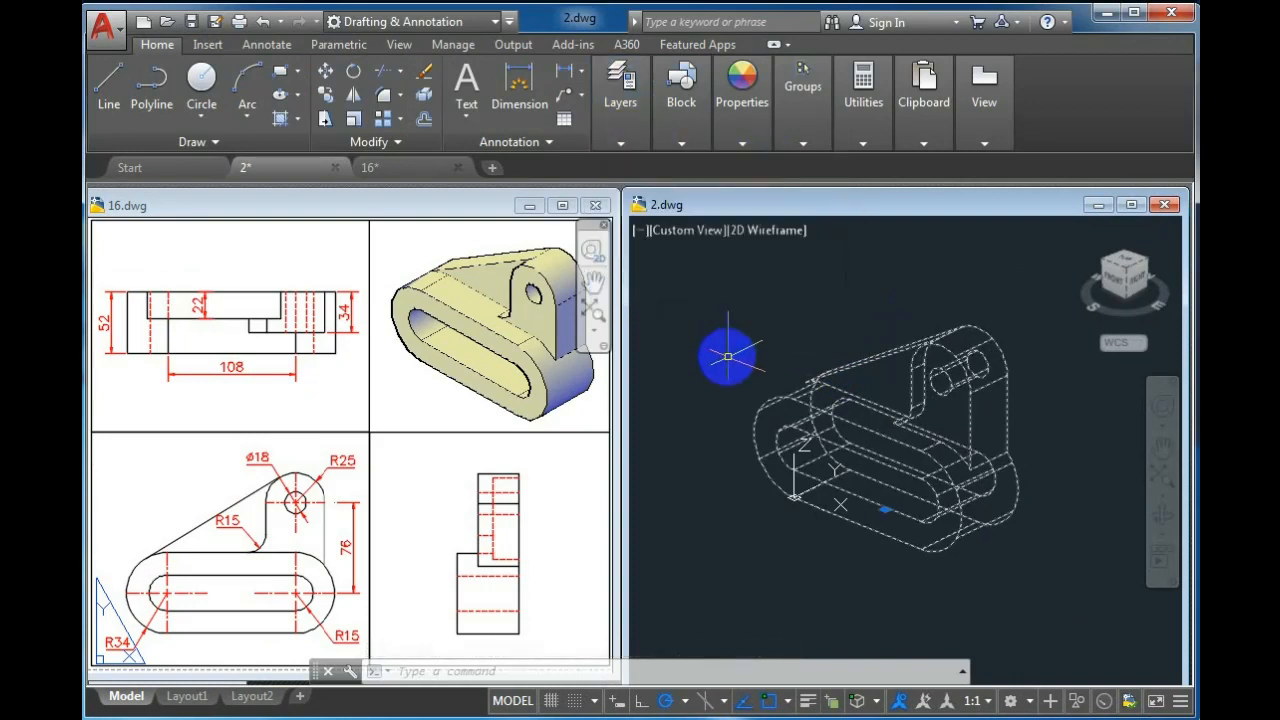
Switch to Layout1 and delete its existing viewport
click(184, 697)
middle_drag(788, 463, 846, 309)
scroll(799, 387, up, 2)
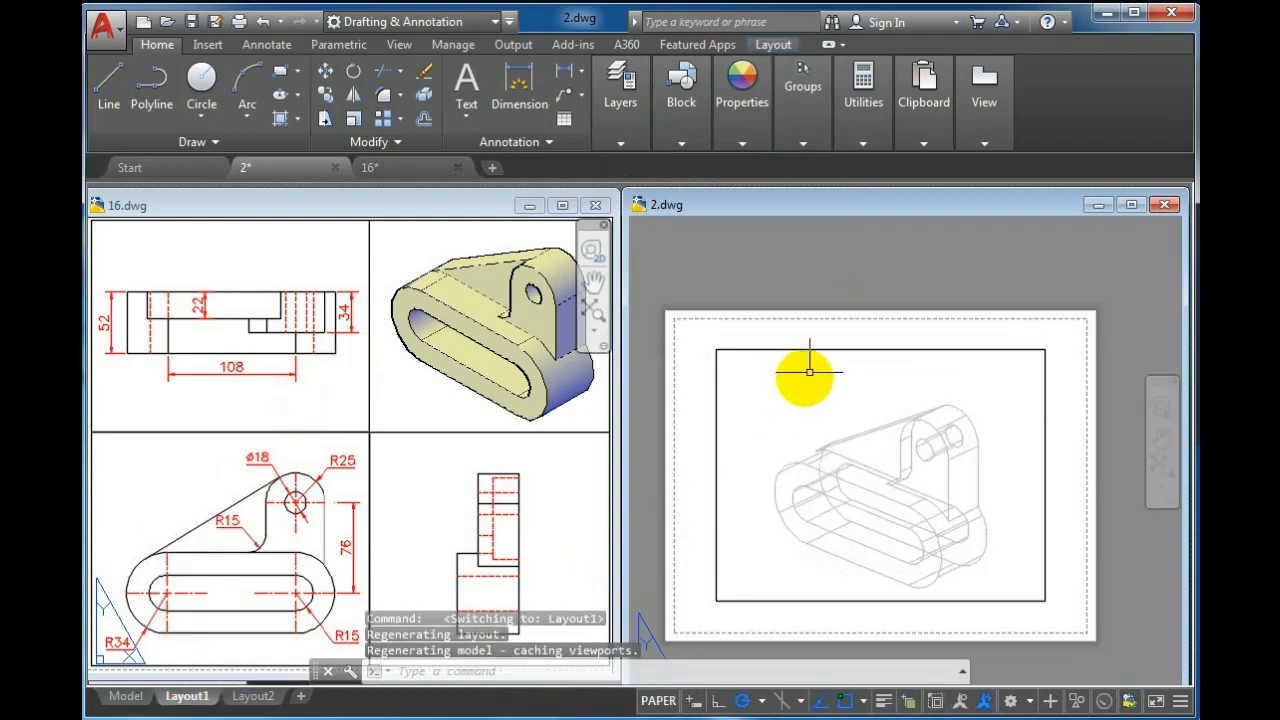
click(815, 366)
click(811, 320)
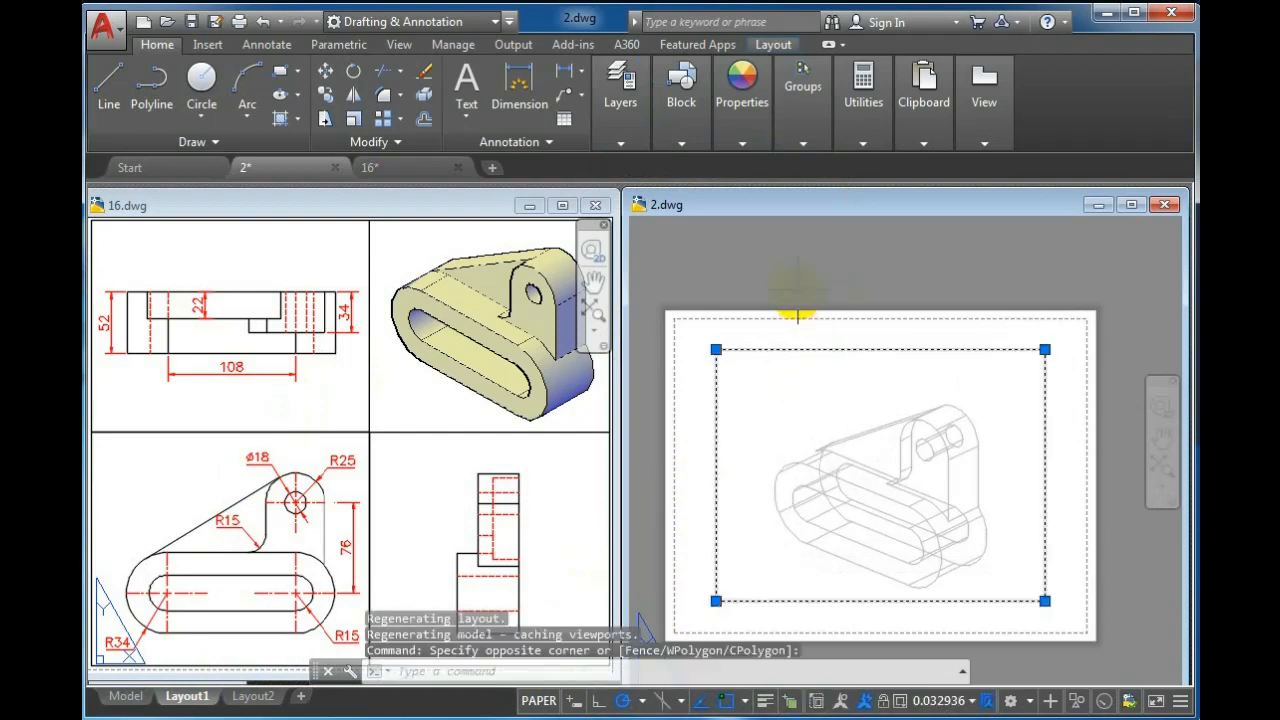
key(Delete)
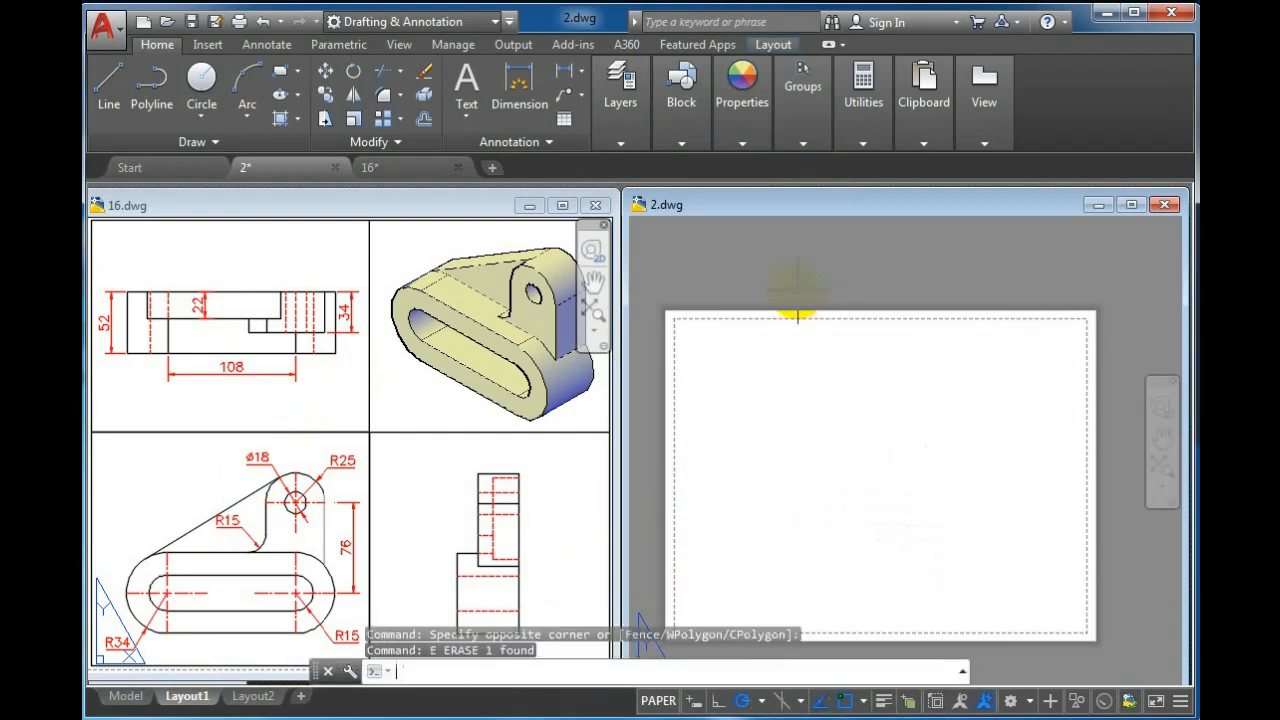
Modify Layout1's page setup to use the AutoCAD PDF (High Quality Print).pc3 plotter
key(ctrl+p)
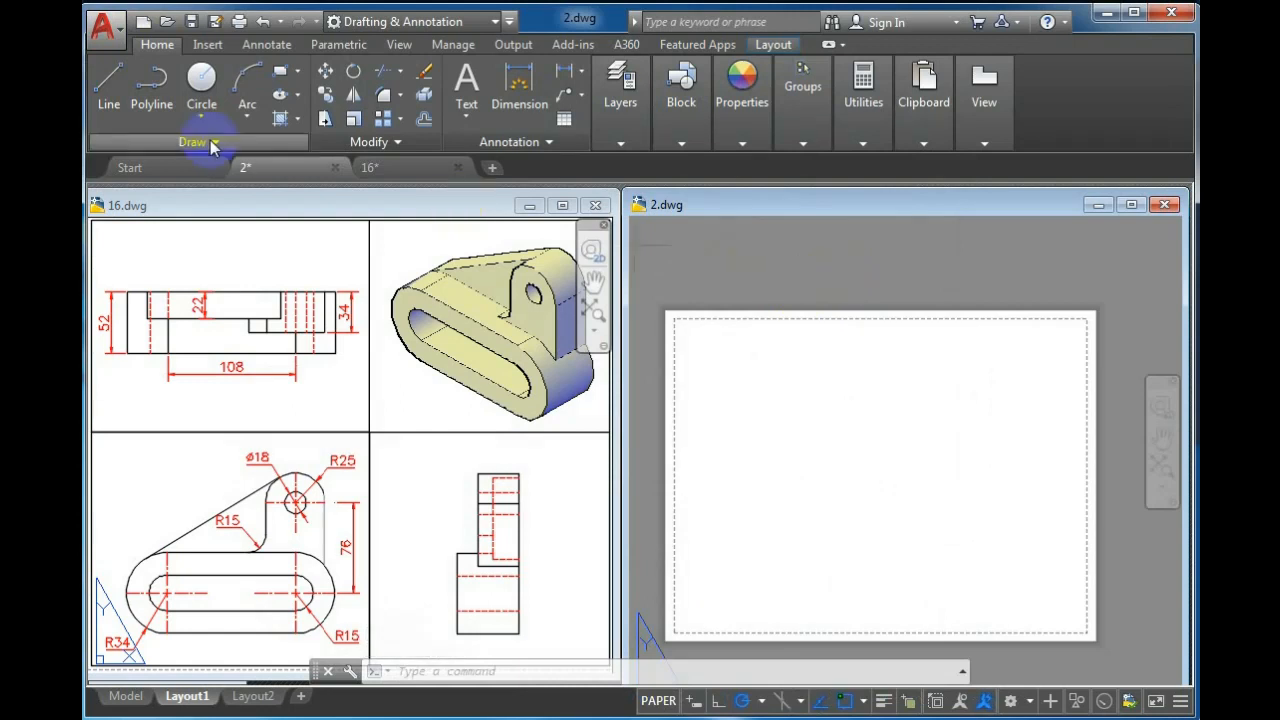
click(115, 33)
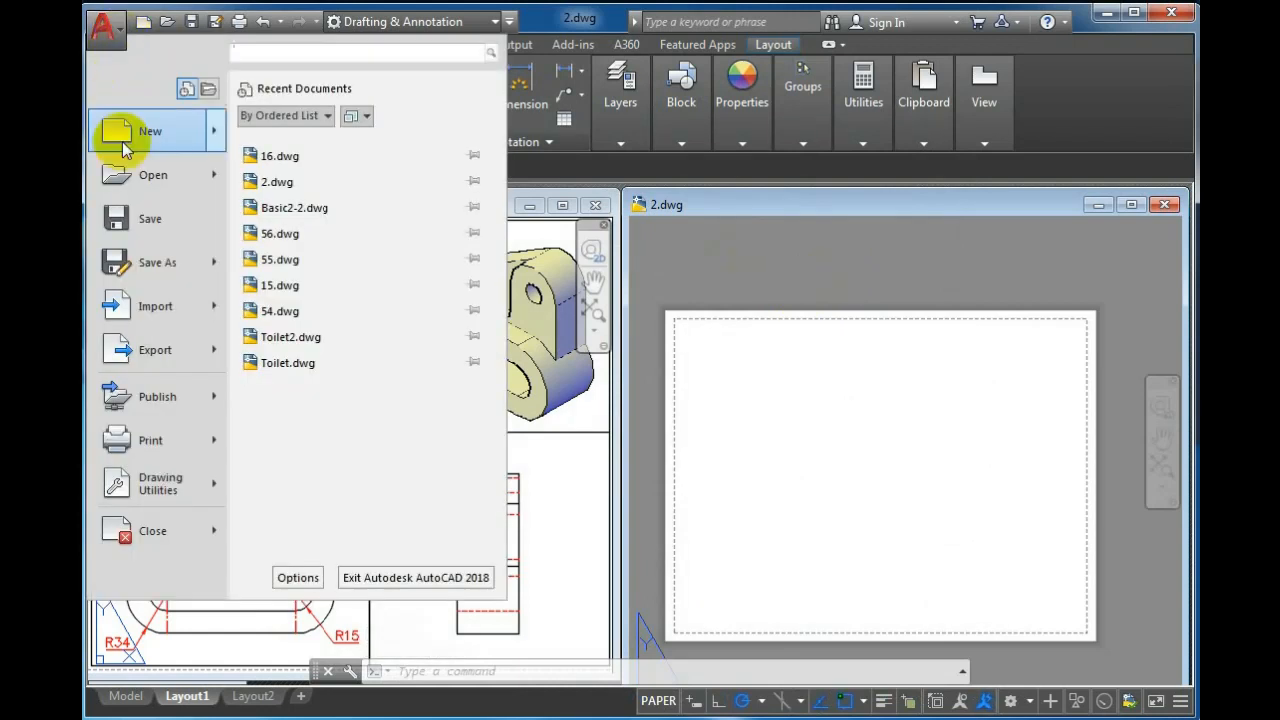
mouse_move(215, 445)
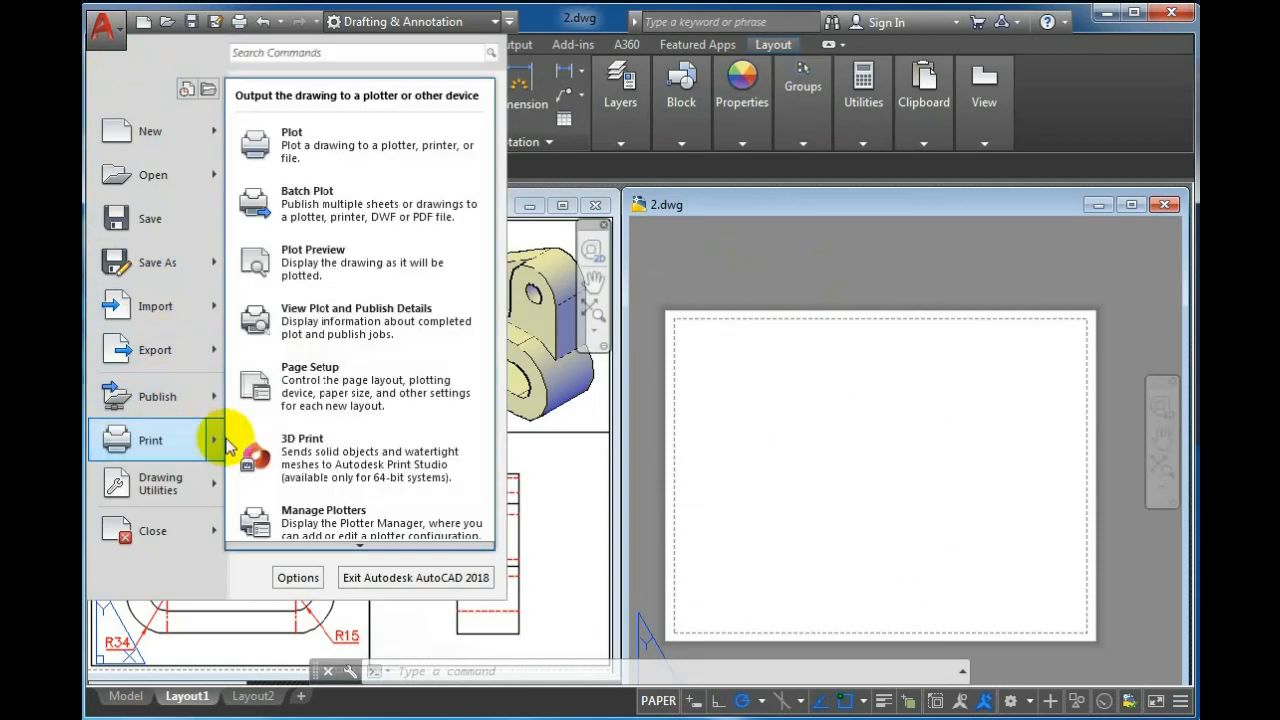
click(308, 380)
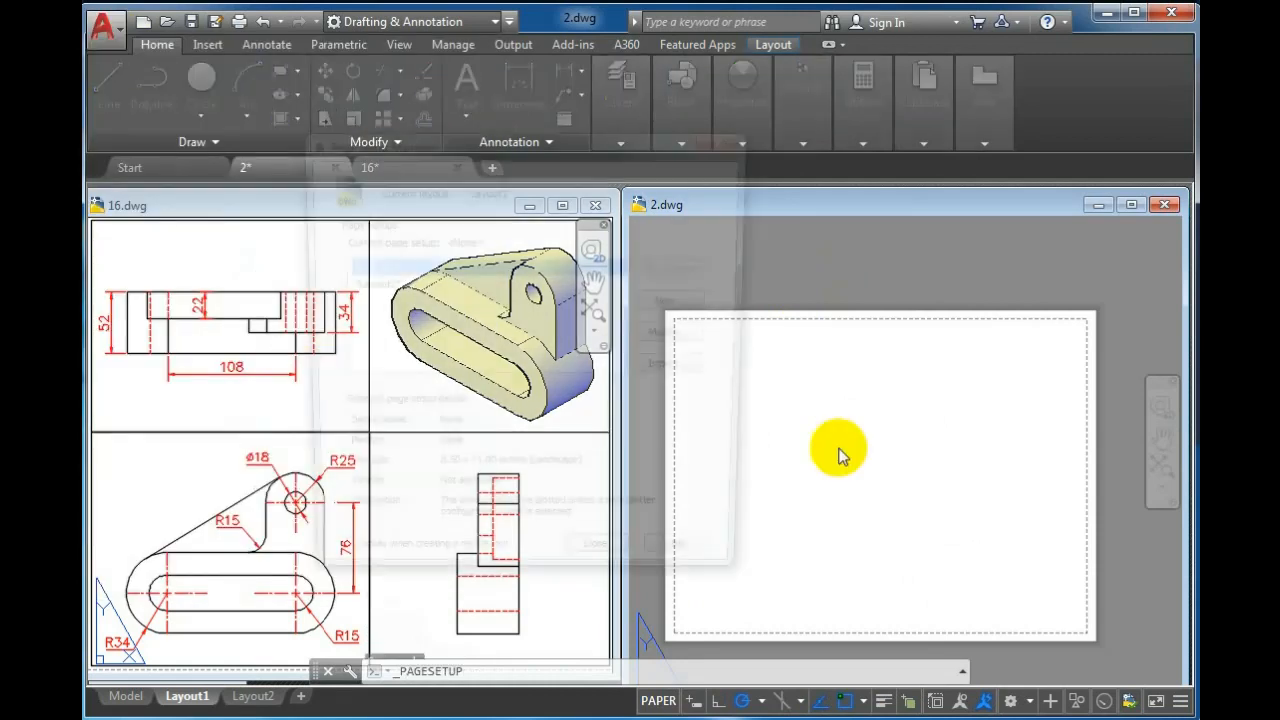
click(670, 334)
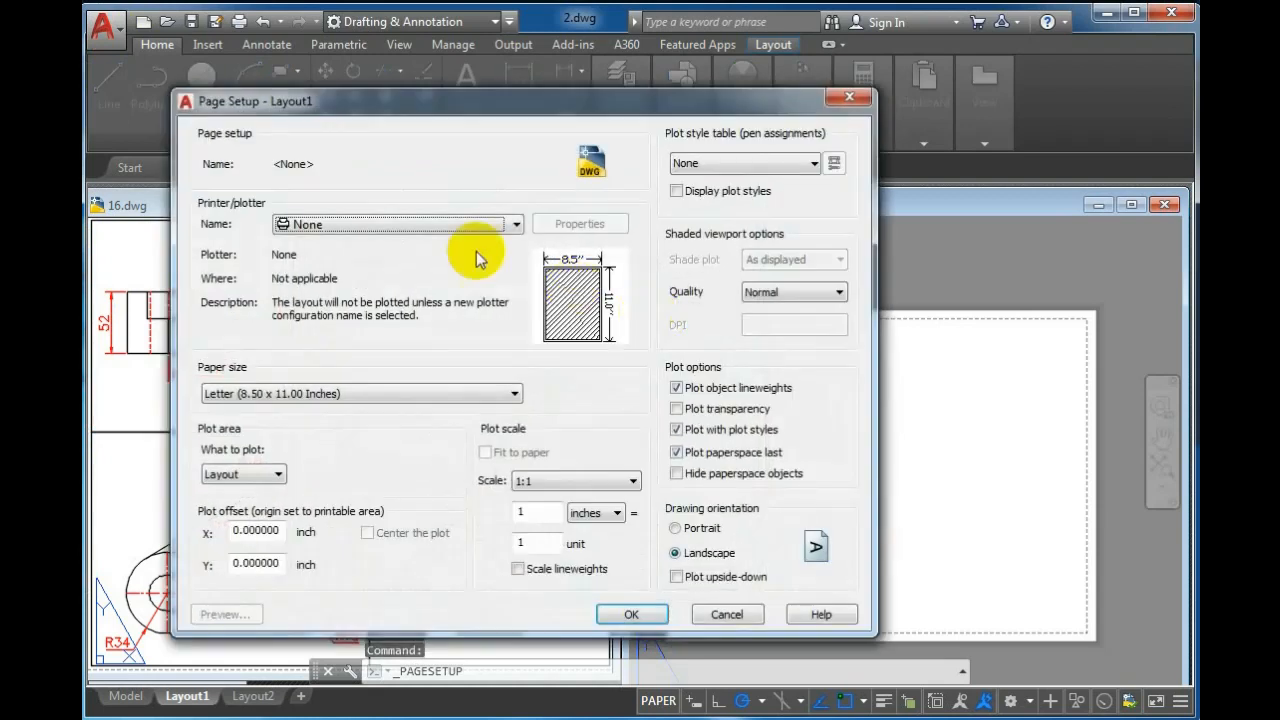
click(430, 224)
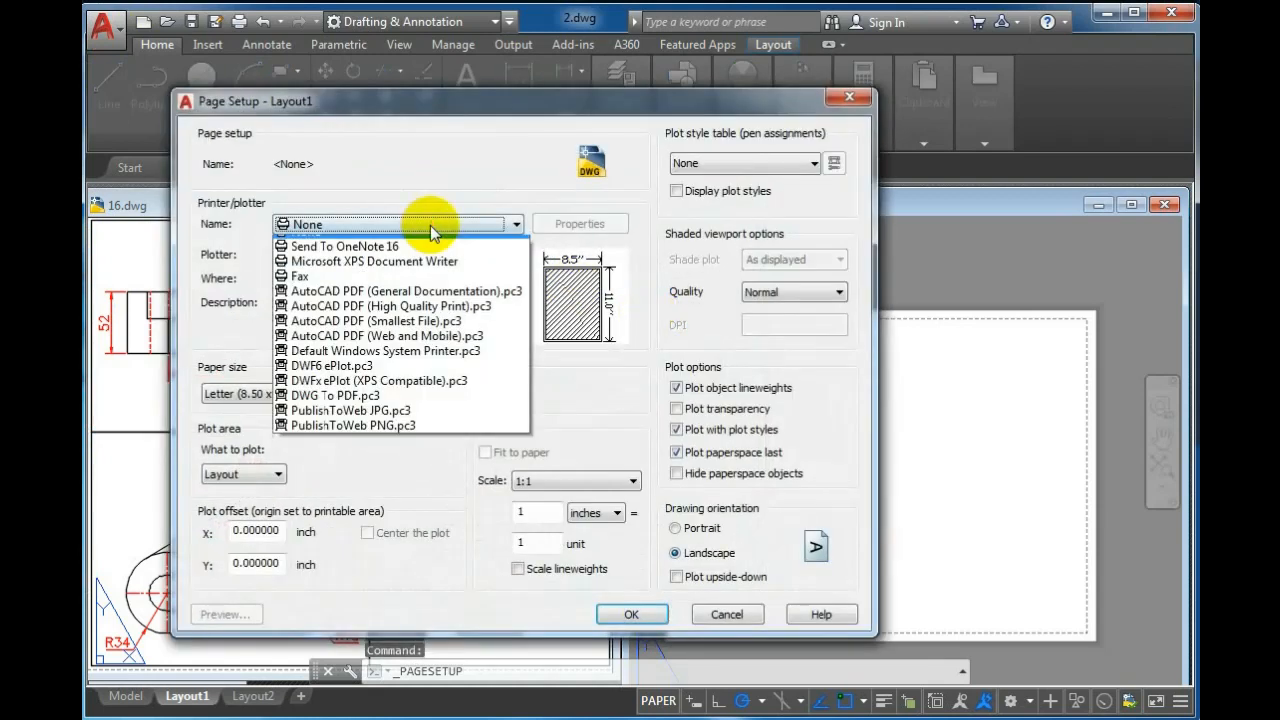
click(452, 318)
Set the paper size to ISO expand A4 (210.00 x 297.00 MM)
click(359, 376)
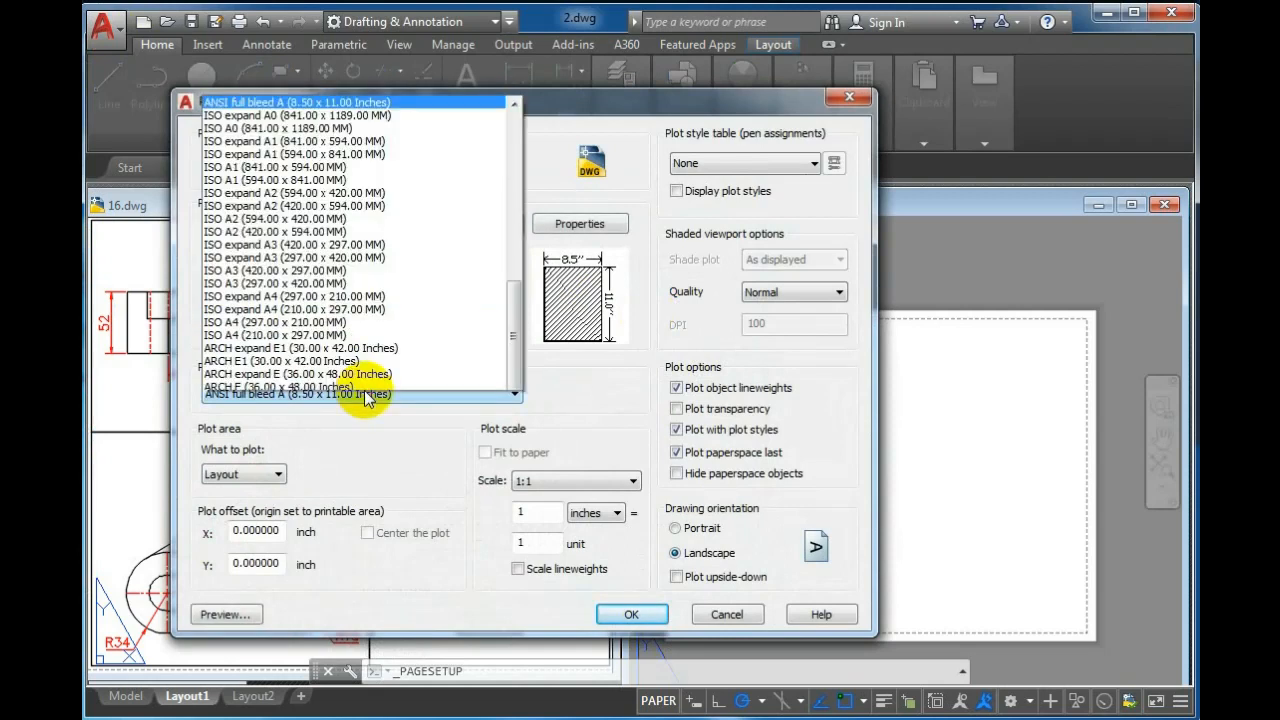
scroll(358, 244, up, 3)
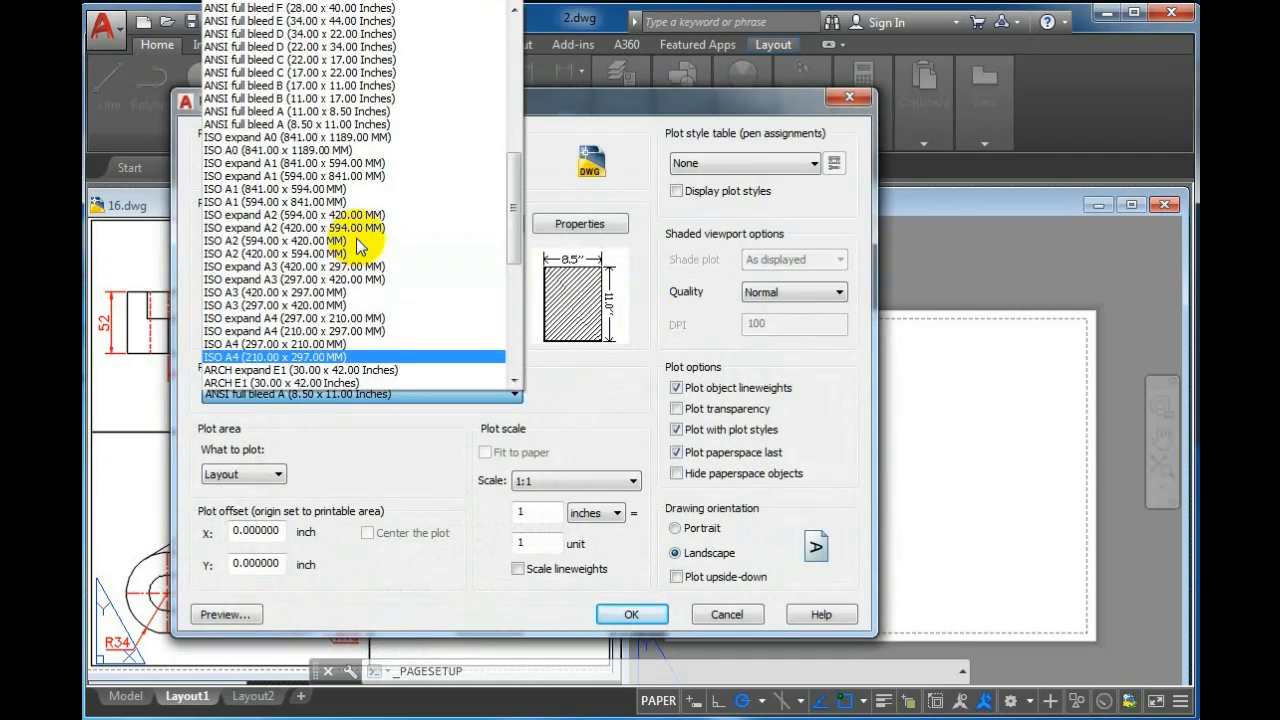
scroll(358, 244, up, 4)
scroll(358, 244, up, 3)
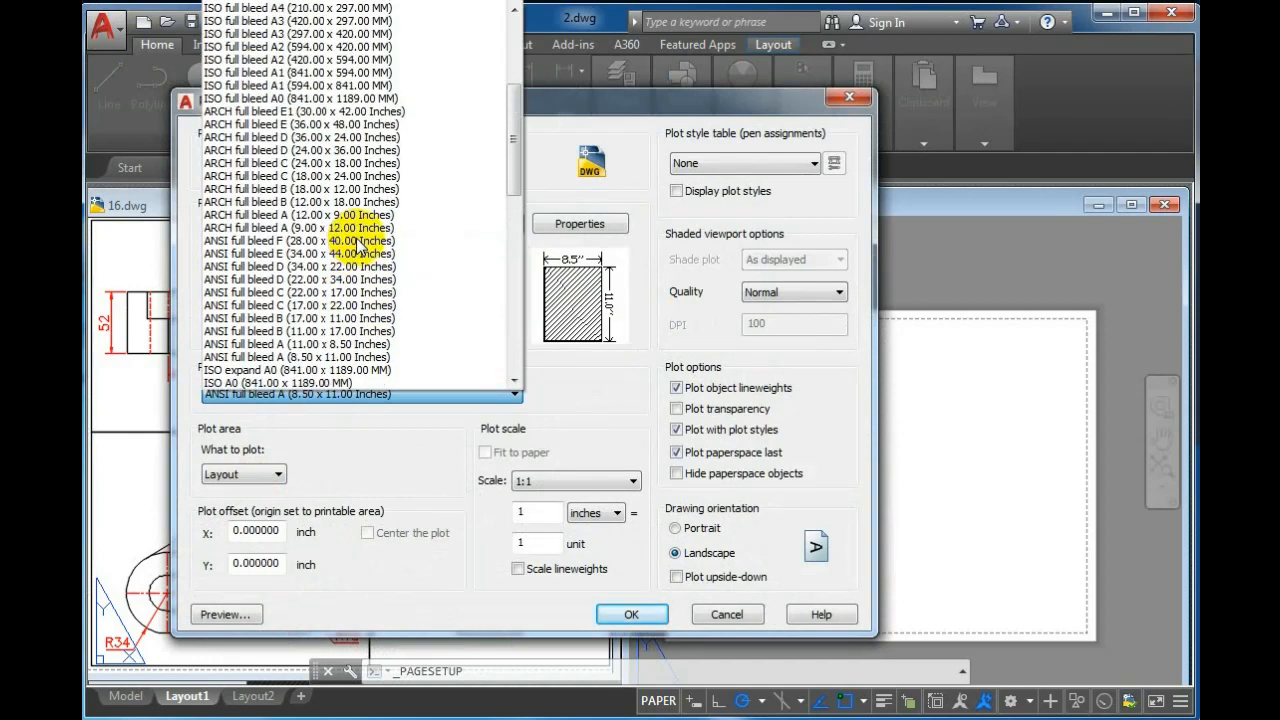
scroll(358, 244, up, 6)
scroll(358, 244, down, 10)
scroll(358, 244, down, 6)
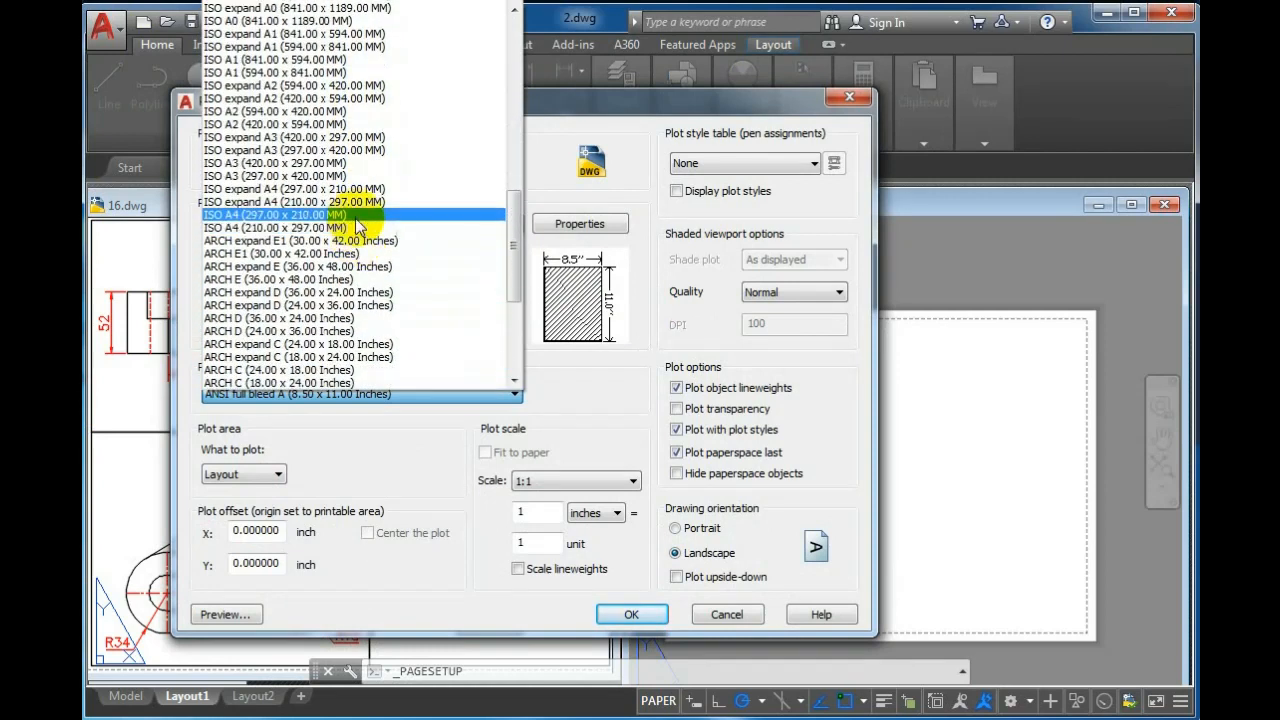
click(356, 203)
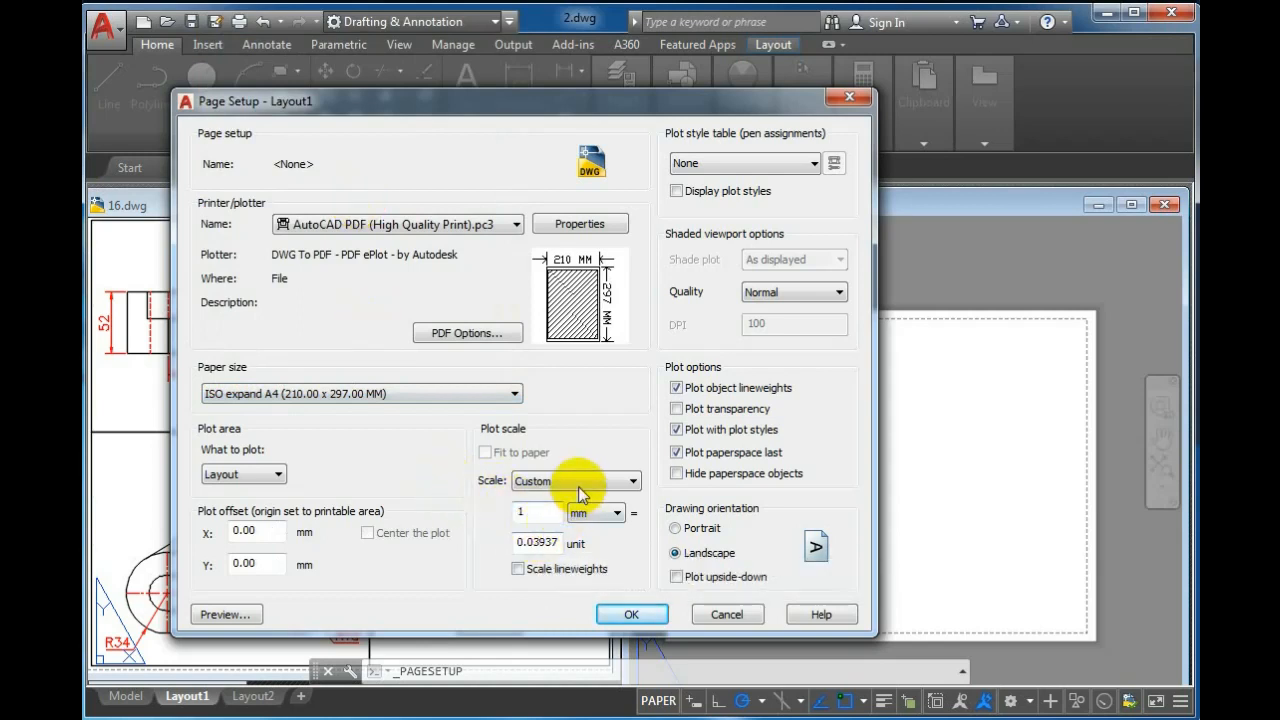
Set the plot scale to 1 mm = 1 unit and close the page setup
drag(517, 541, 558, 541)
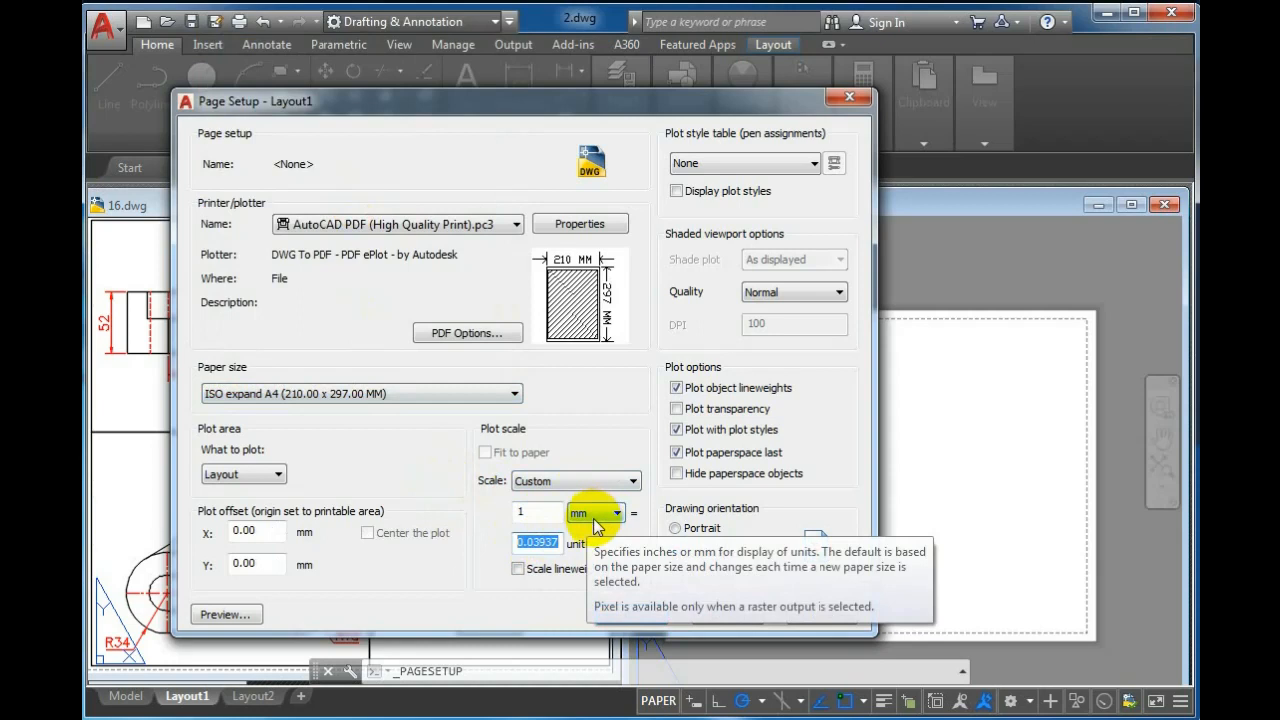
text(1)
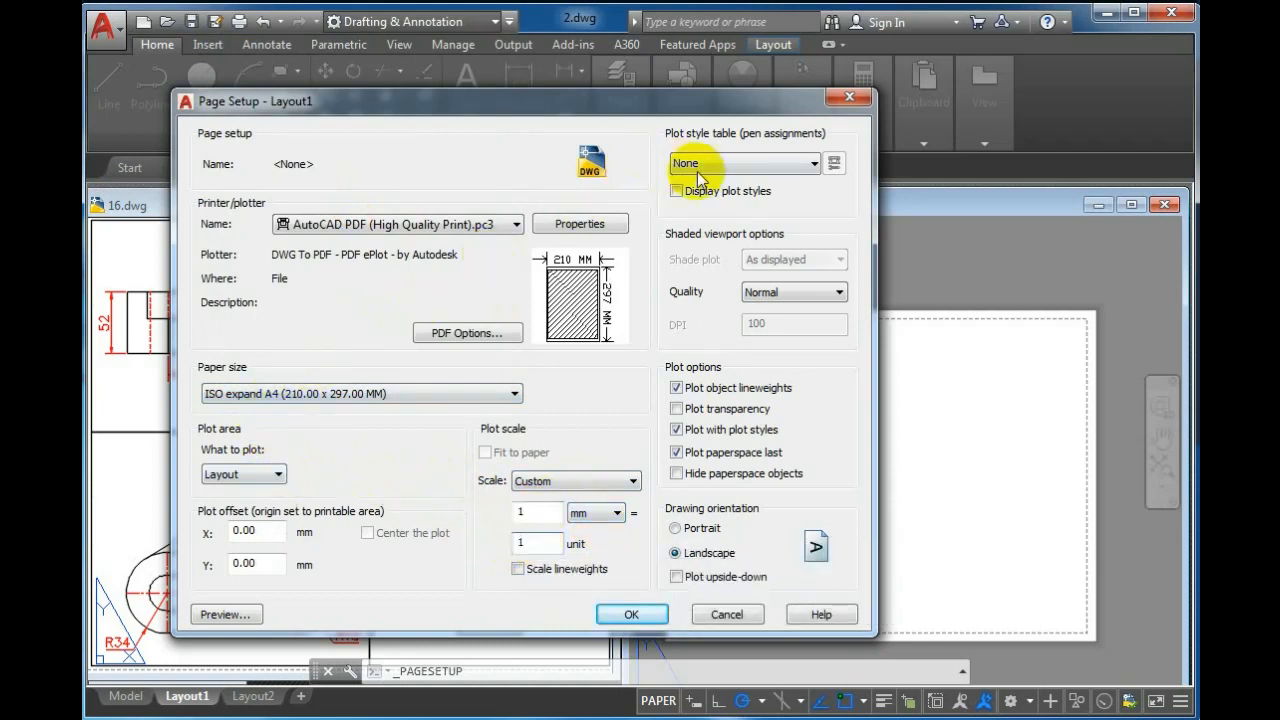
click(644, 615)
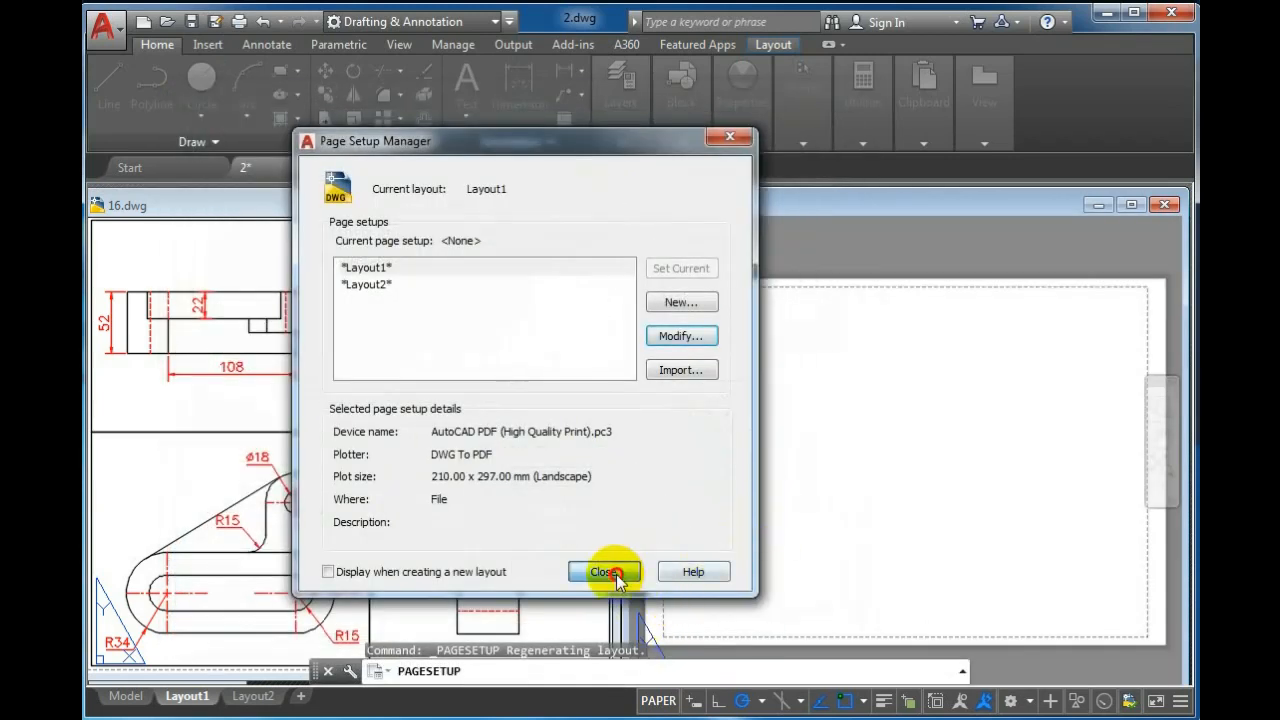
click(605, 572)
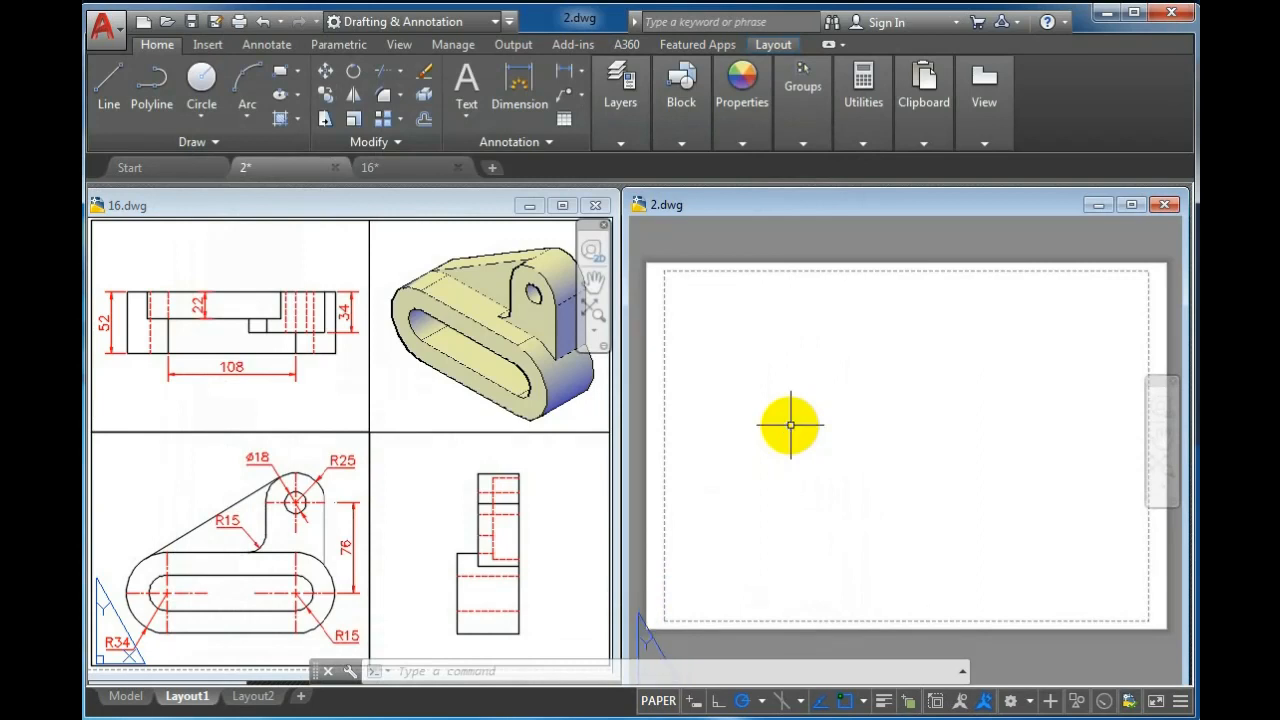
Make Viewport the current layer
click(681, 143)
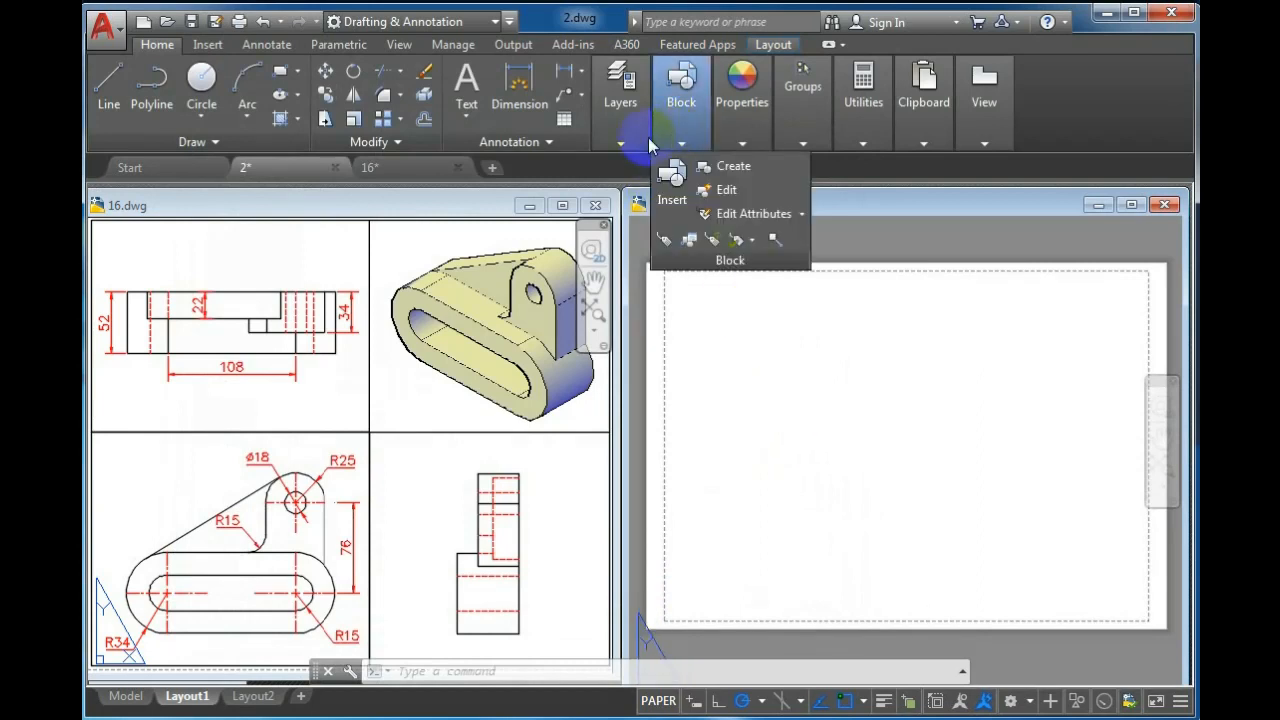
click(621, 143)
click(770, 166)
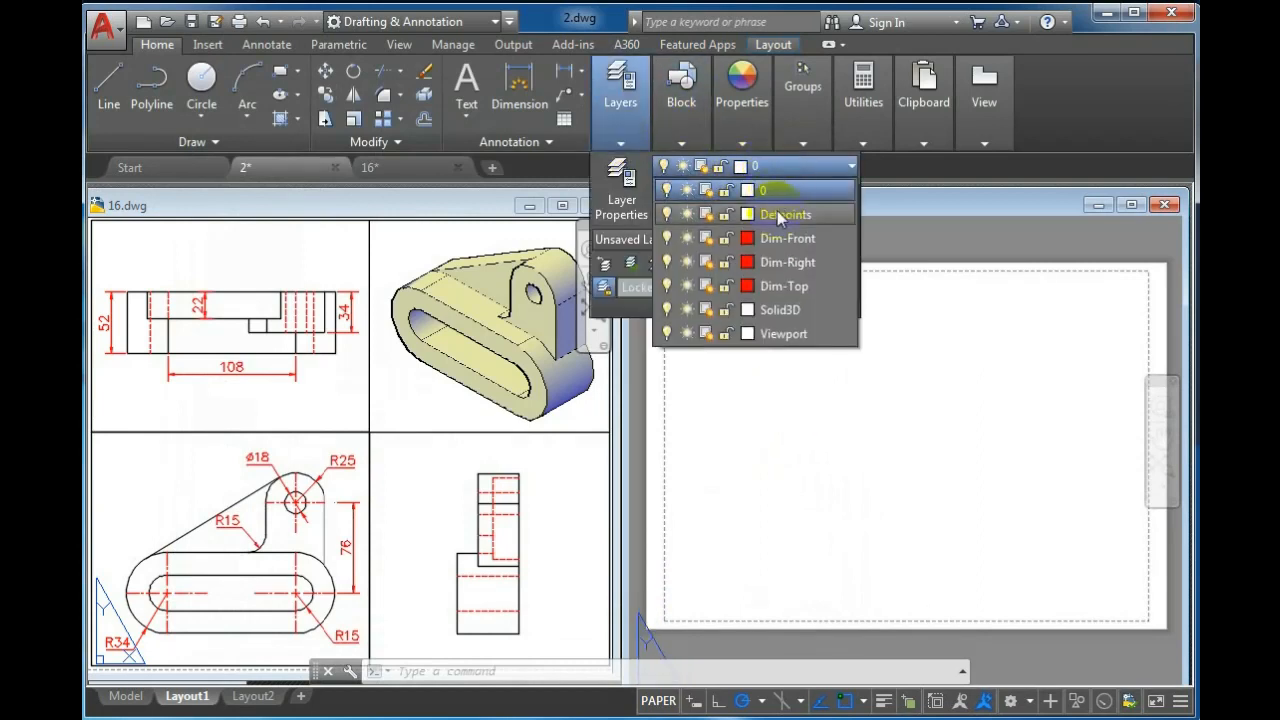
click(778, 337)
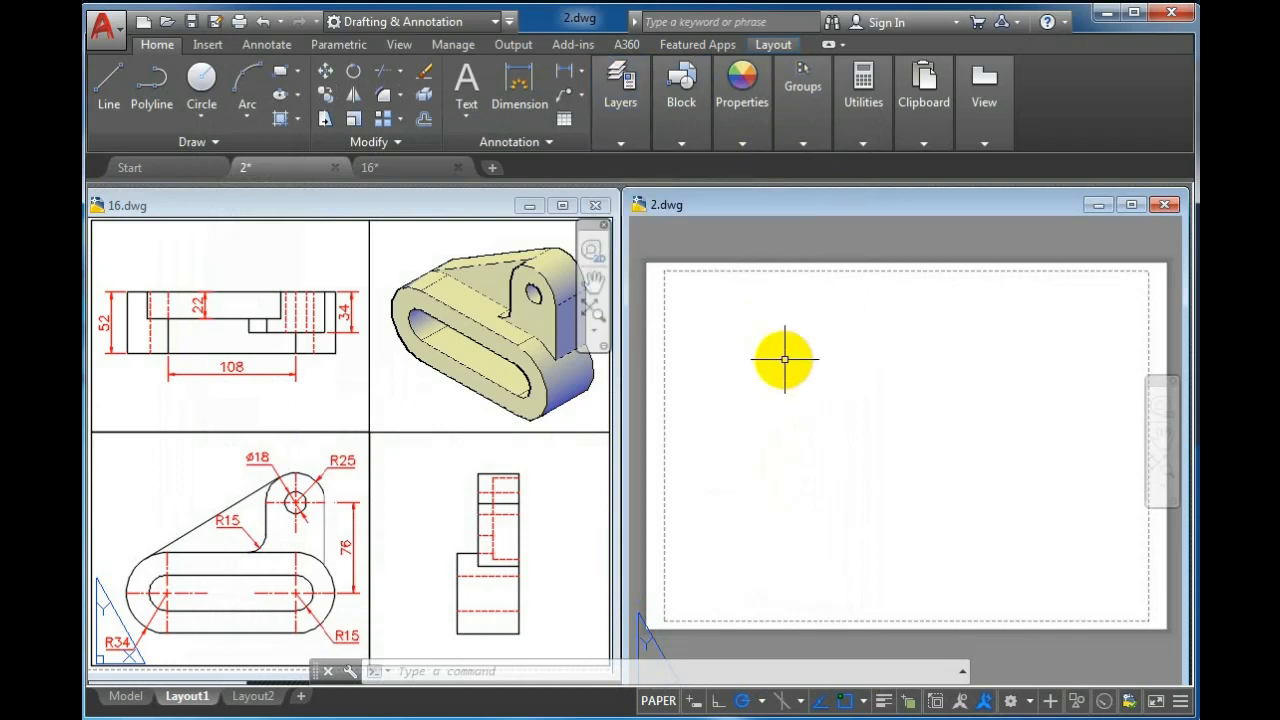
Create a rectangular viewport with MVIEW in the upper-right area of the sheet
text(mv)
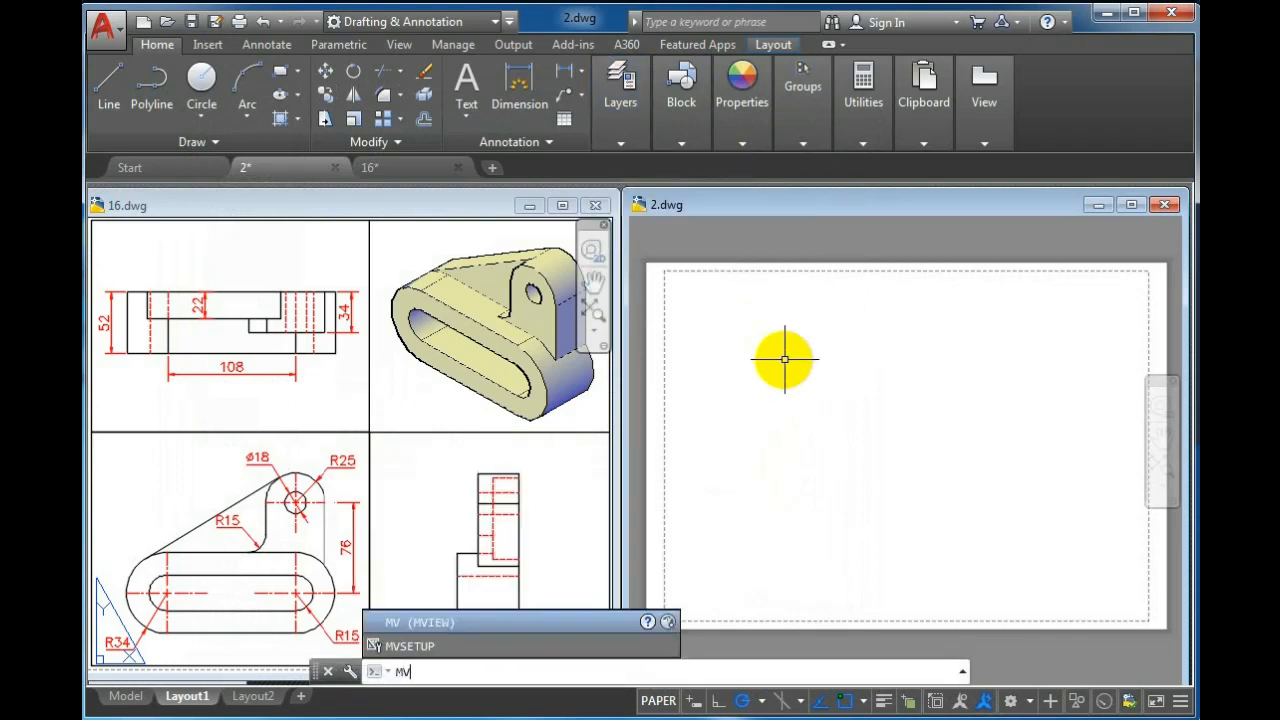
key(Return)
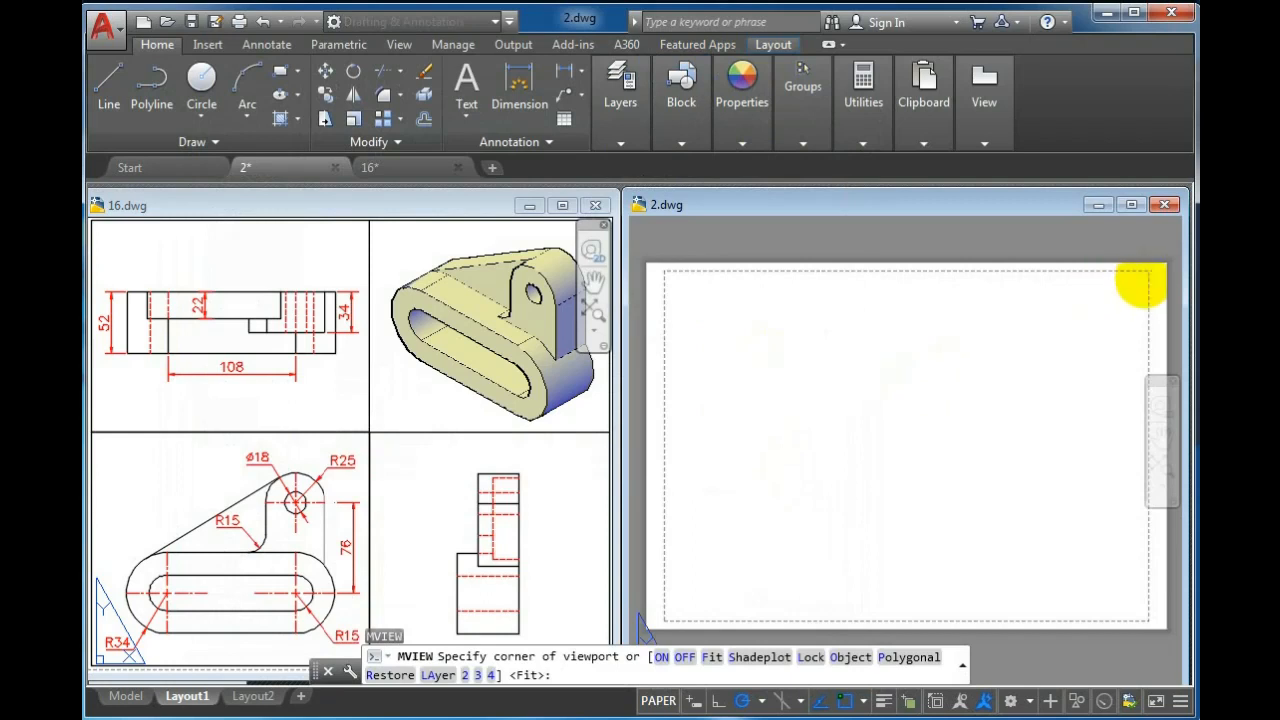
click(1148, 271)
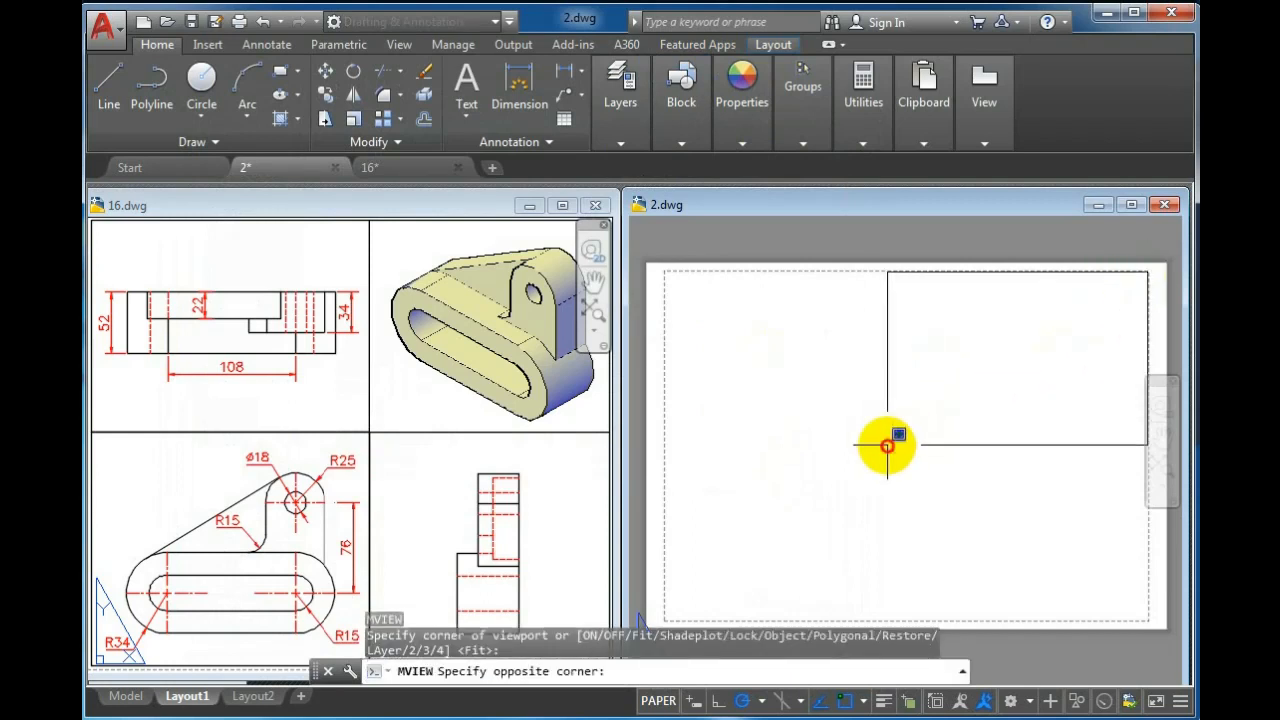
click(887, 446)
Activate the new viewport and zoom its model view to a 0.5xp scale
double_click(917, 397)
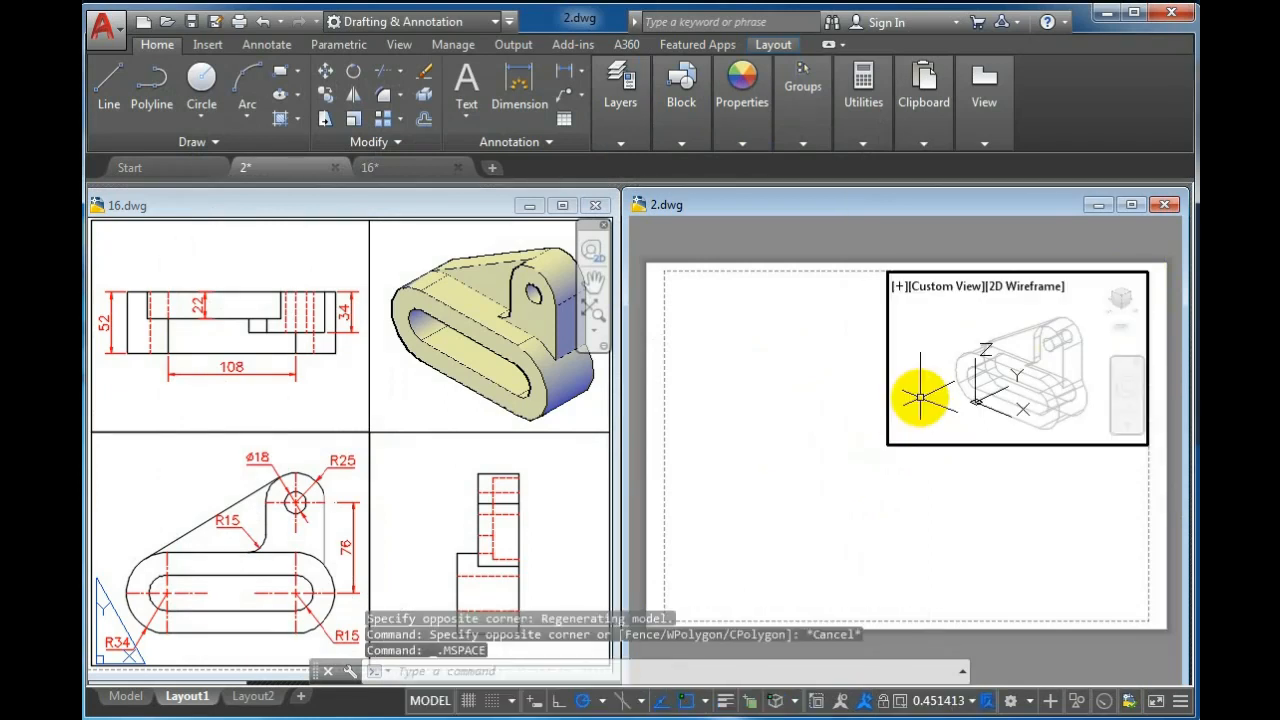
click(942, 290)
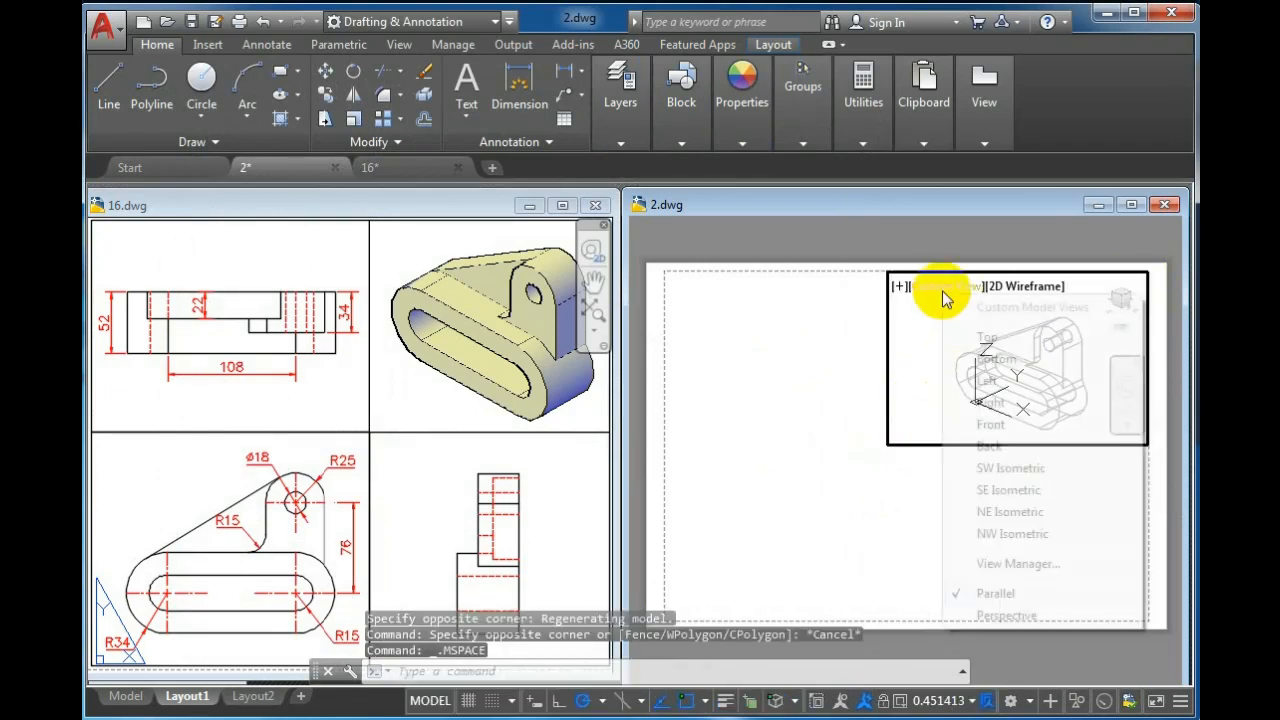
click(939, 376)
middle_drag(982, 379, 978, 366)
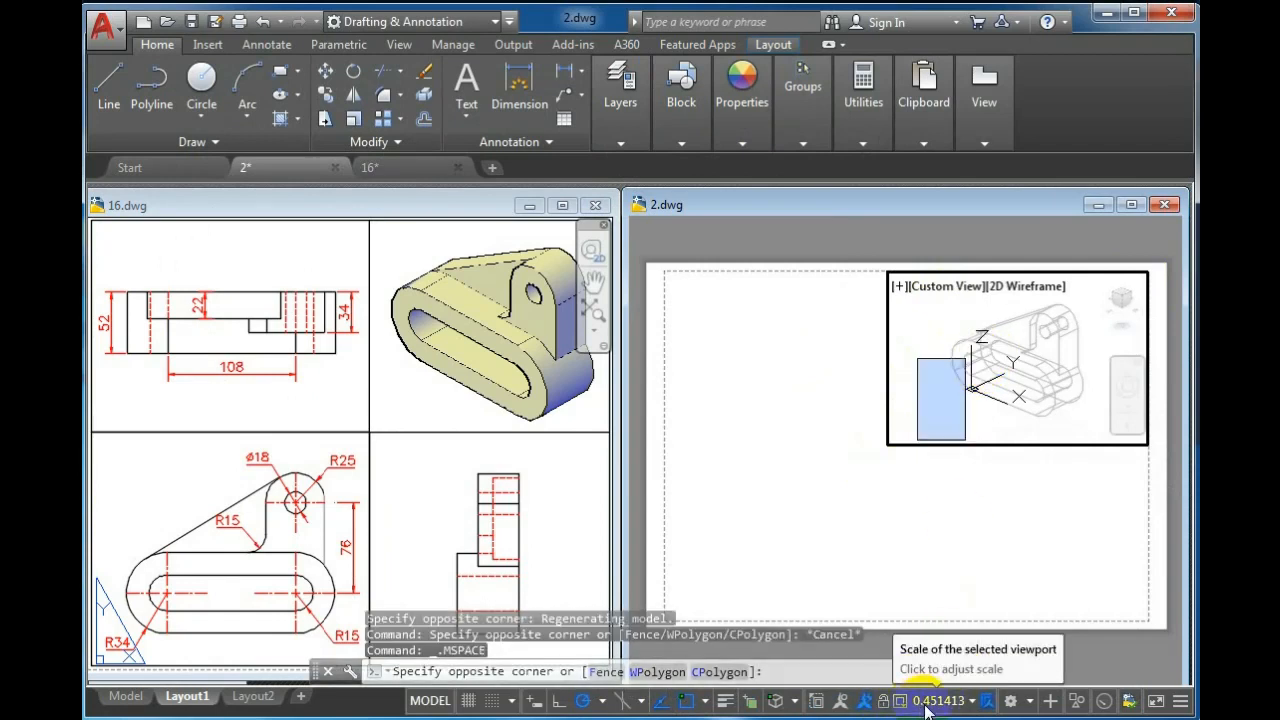
click(922, 414)
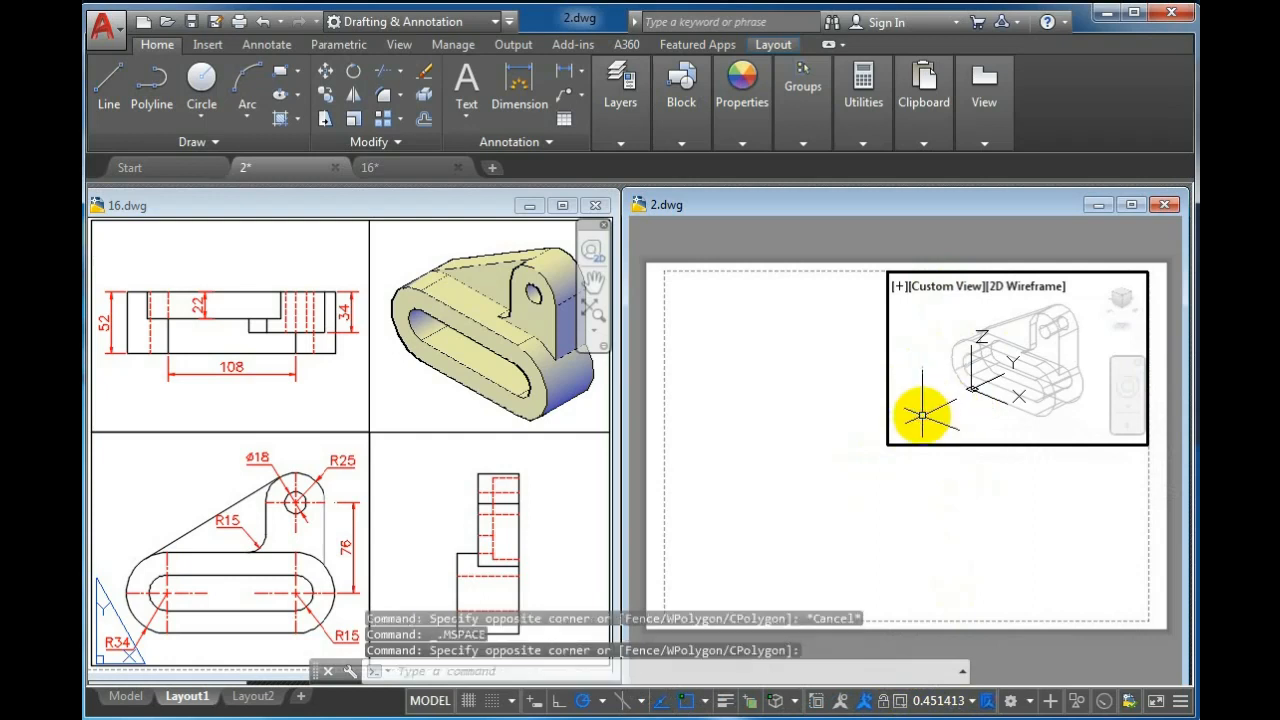
text(z)
key(Return)
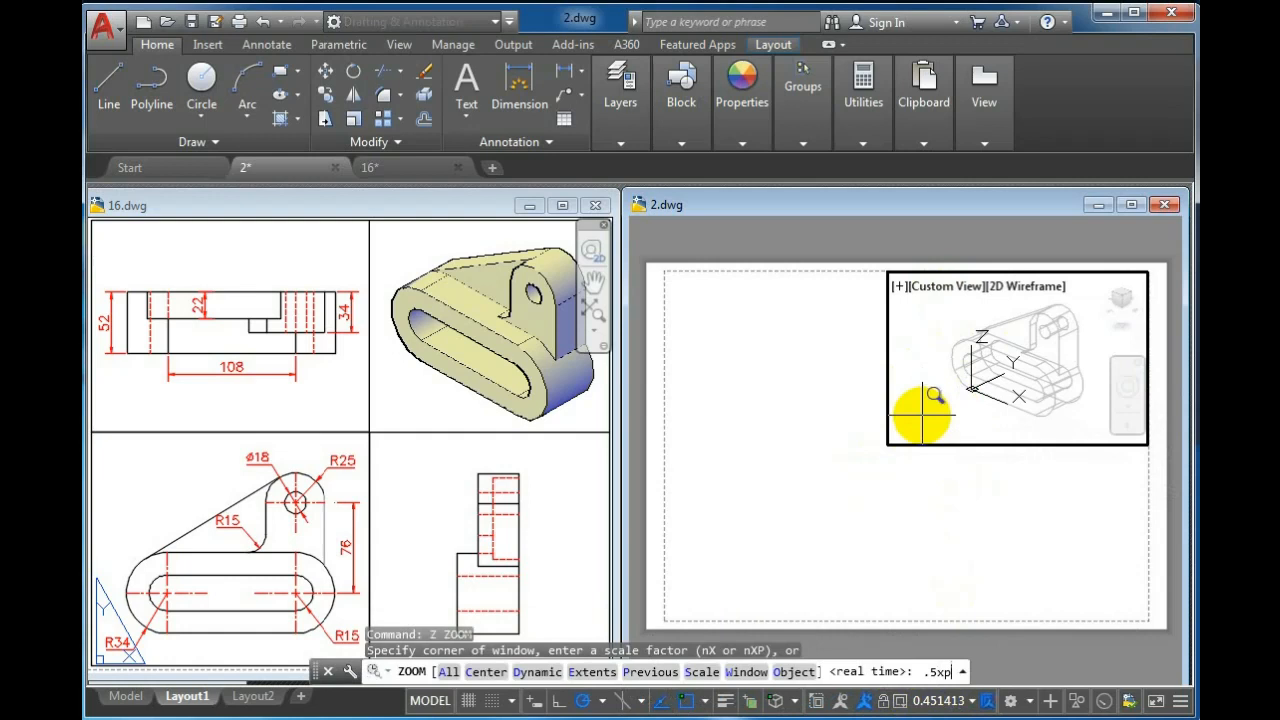
text(.5xp)
key(Return)
click(917, 702)
Set the upper-right viewport's visual style to Conceptual and return to paper space
double_click(943, 408)
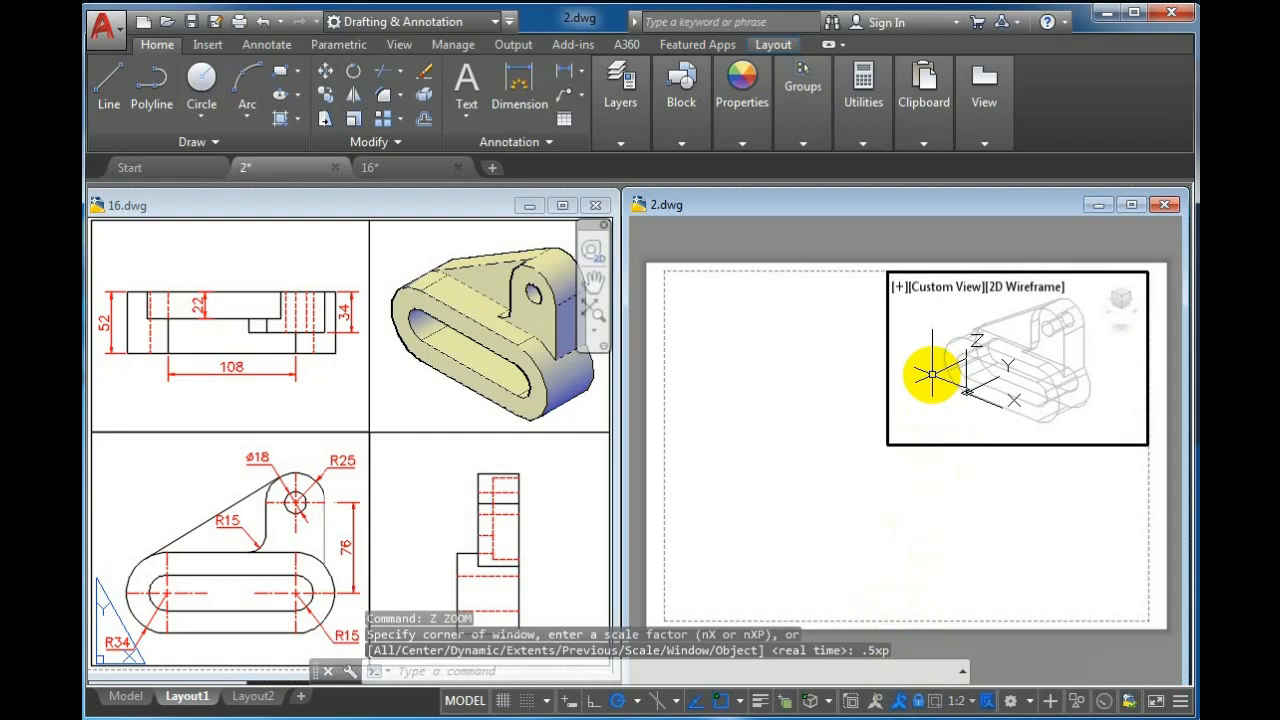
click(1022, 290)
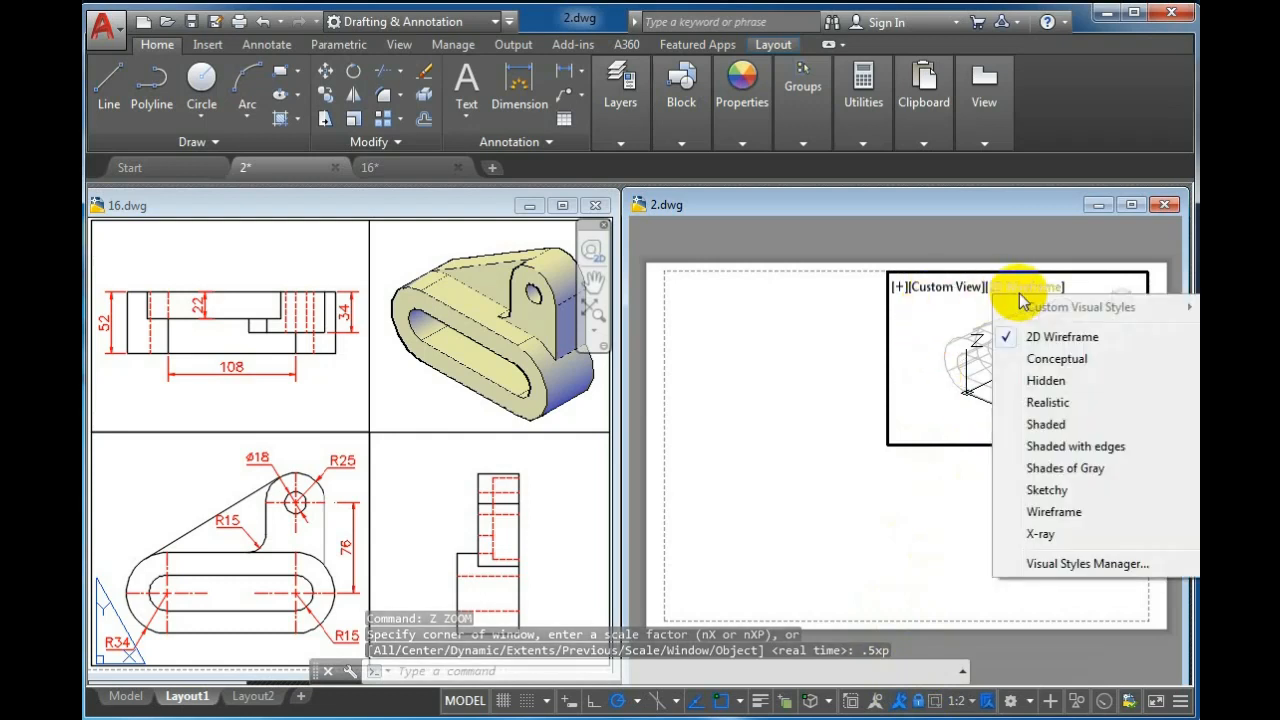
click(1004, 360)
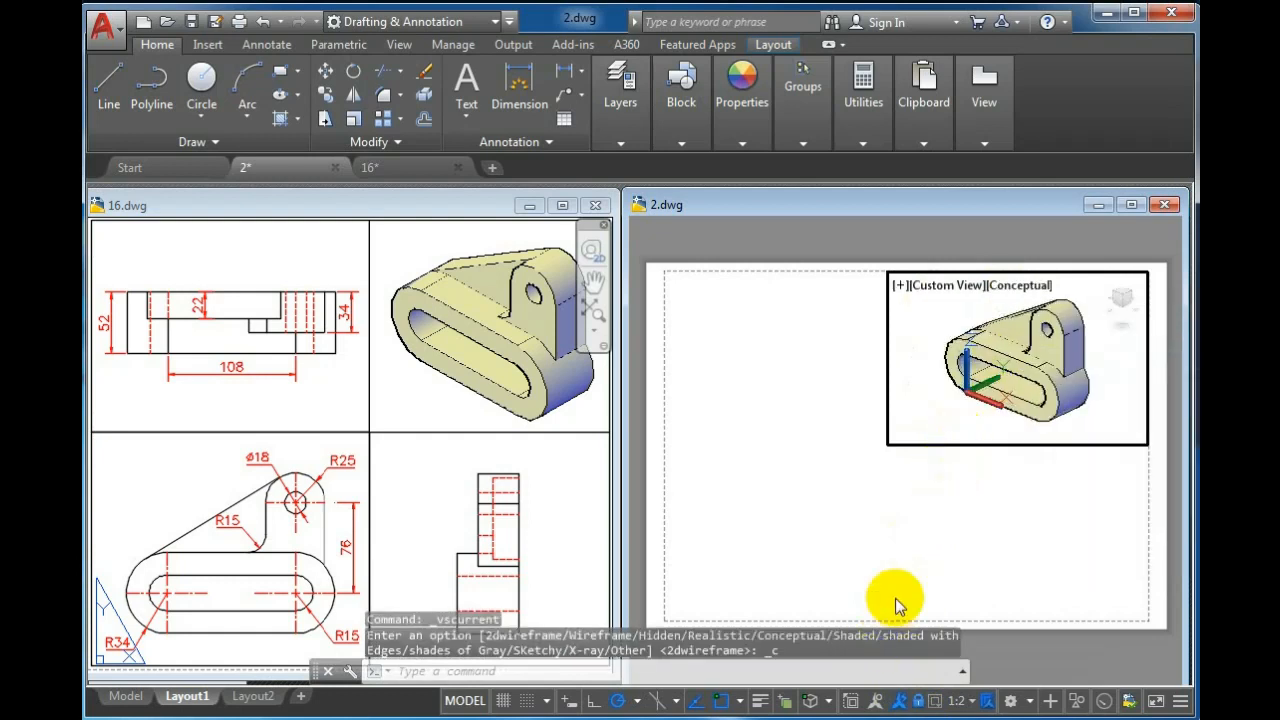
double_click(834, 396)
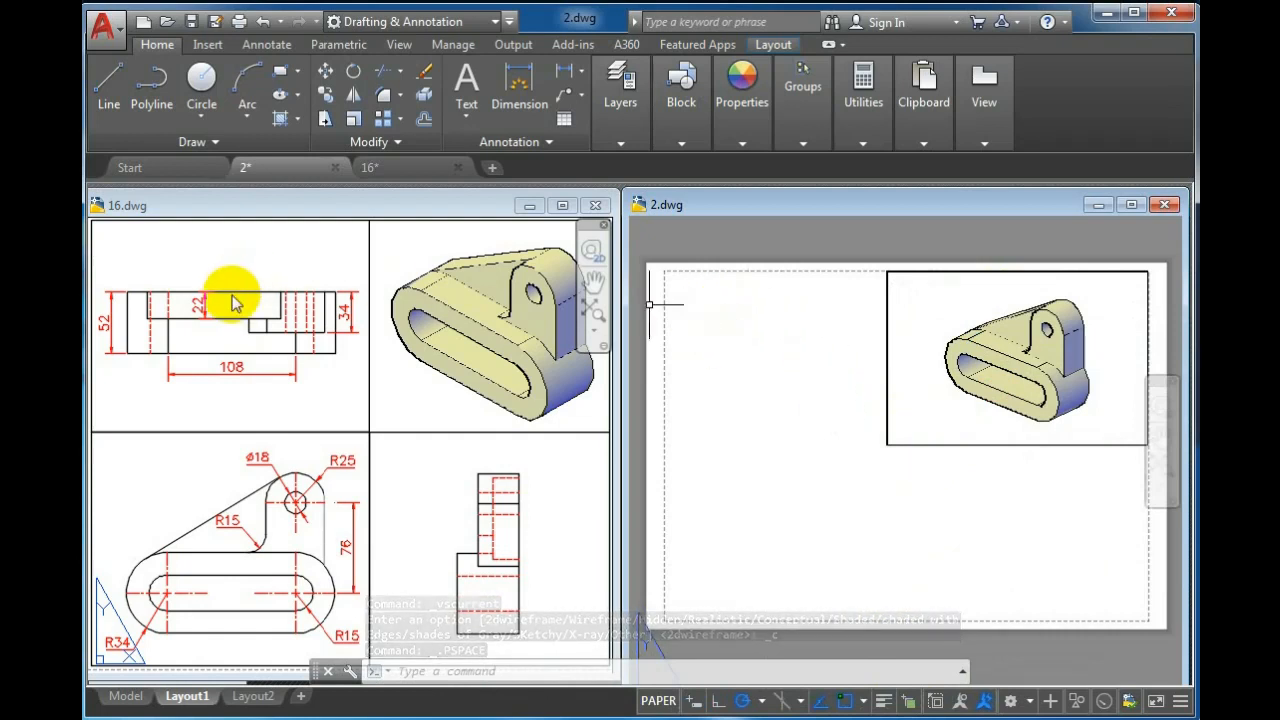
Create a second viewport with MVIEW in the upper-left area of the sheet, beside the first one
text(MV)
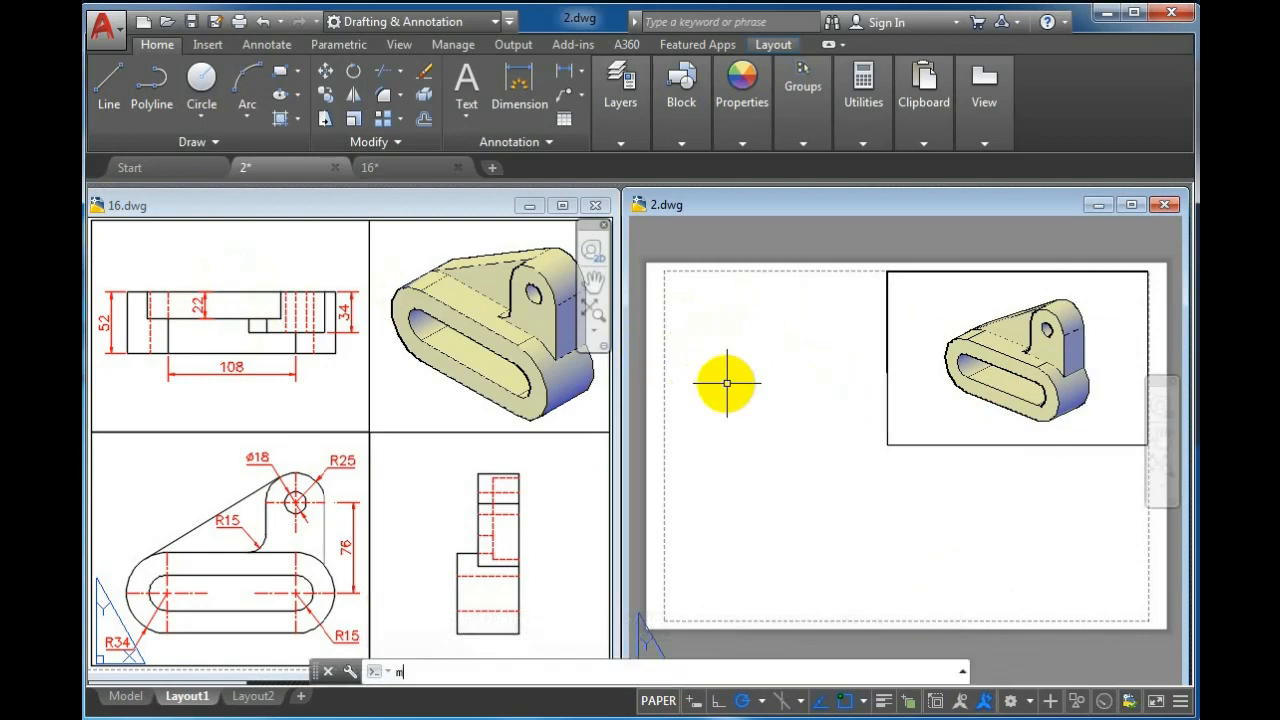
key(Return)
click(883, 271)
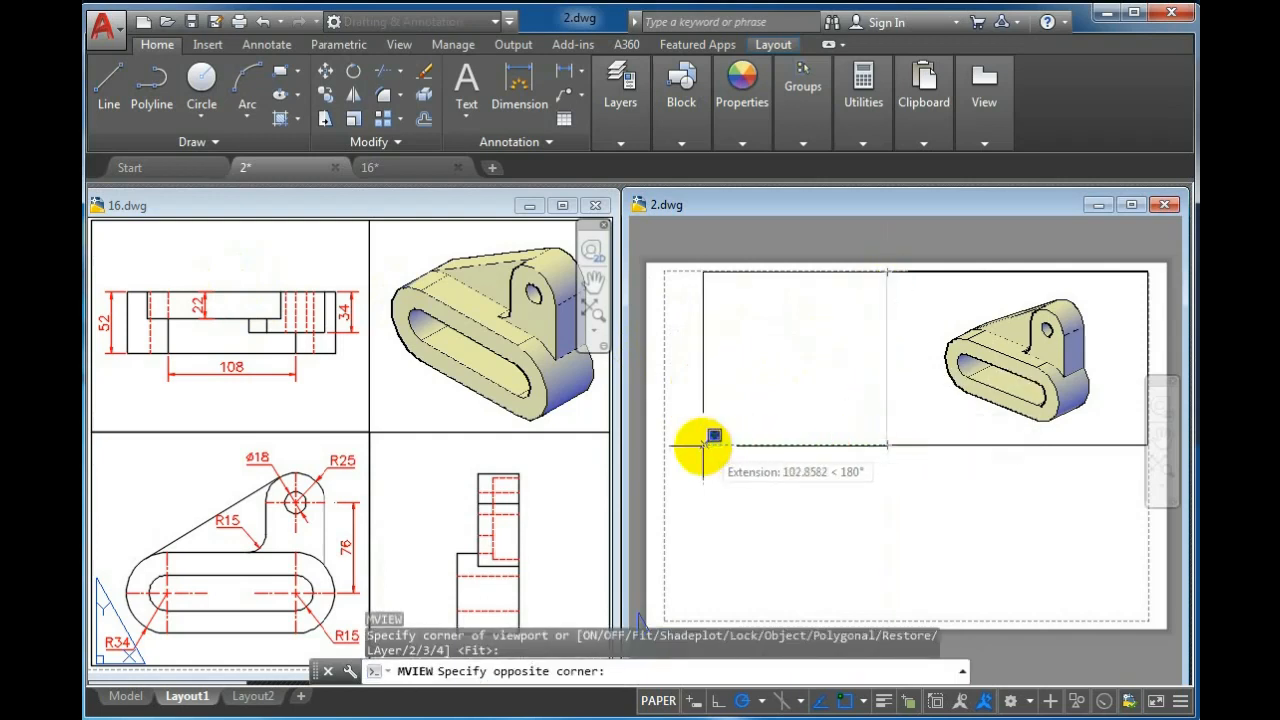
click(667, 444)
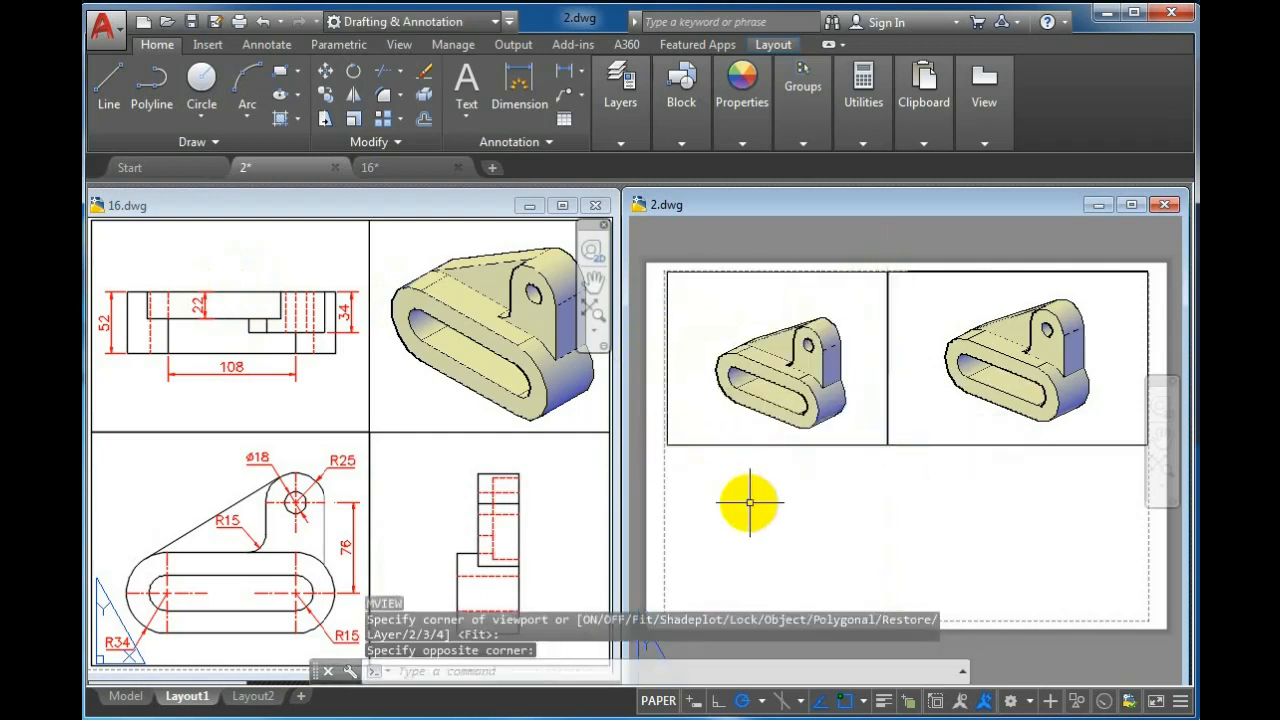
Set the upper-left viewport's visual style to 2D Wireframe and its view to Top
double_click(775, 297)
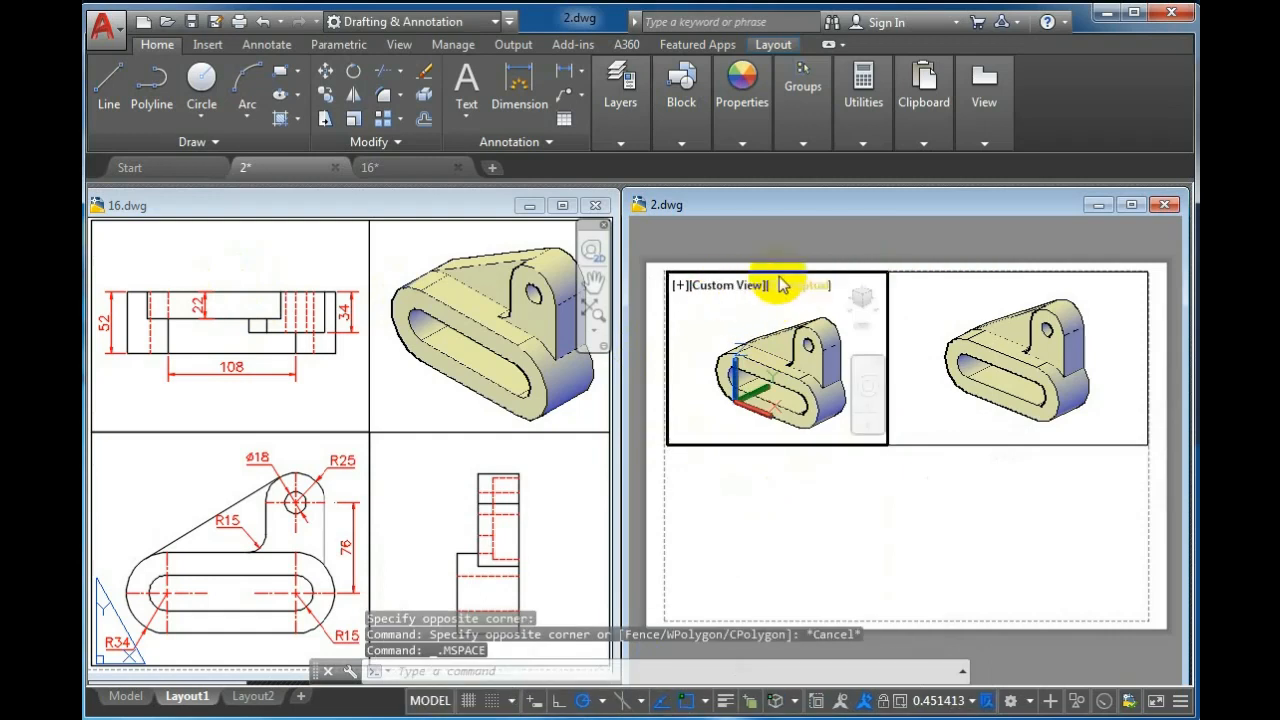
click(781, 288)
click(770, 331)
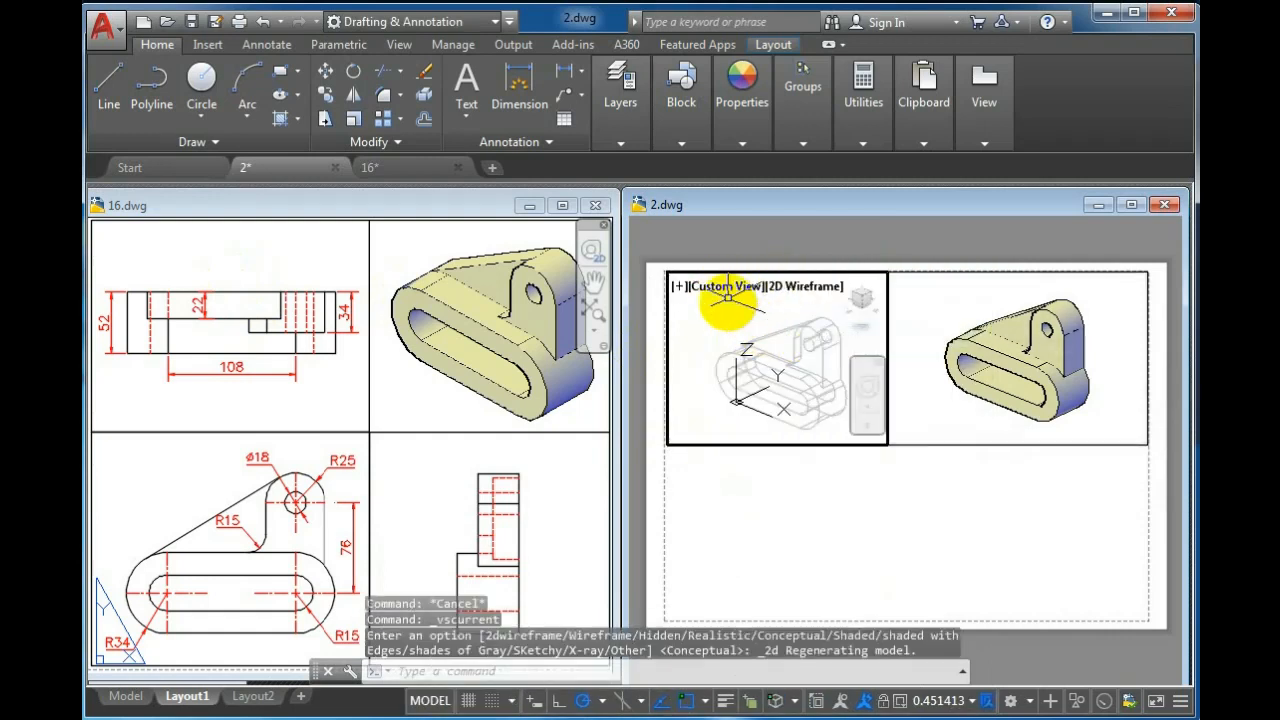
click(727, 298)
click(733, 334)
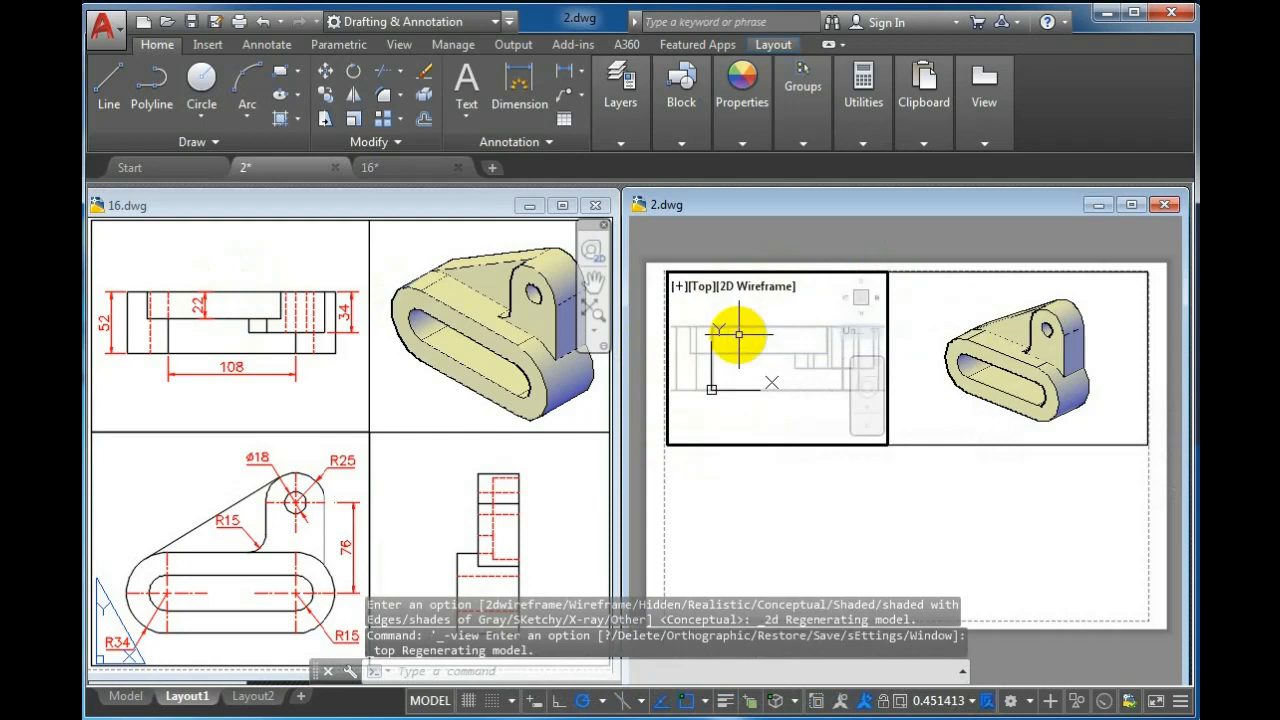
Zoom the upper-left viewport's view to a 0.5xp scale
click(703, 403)
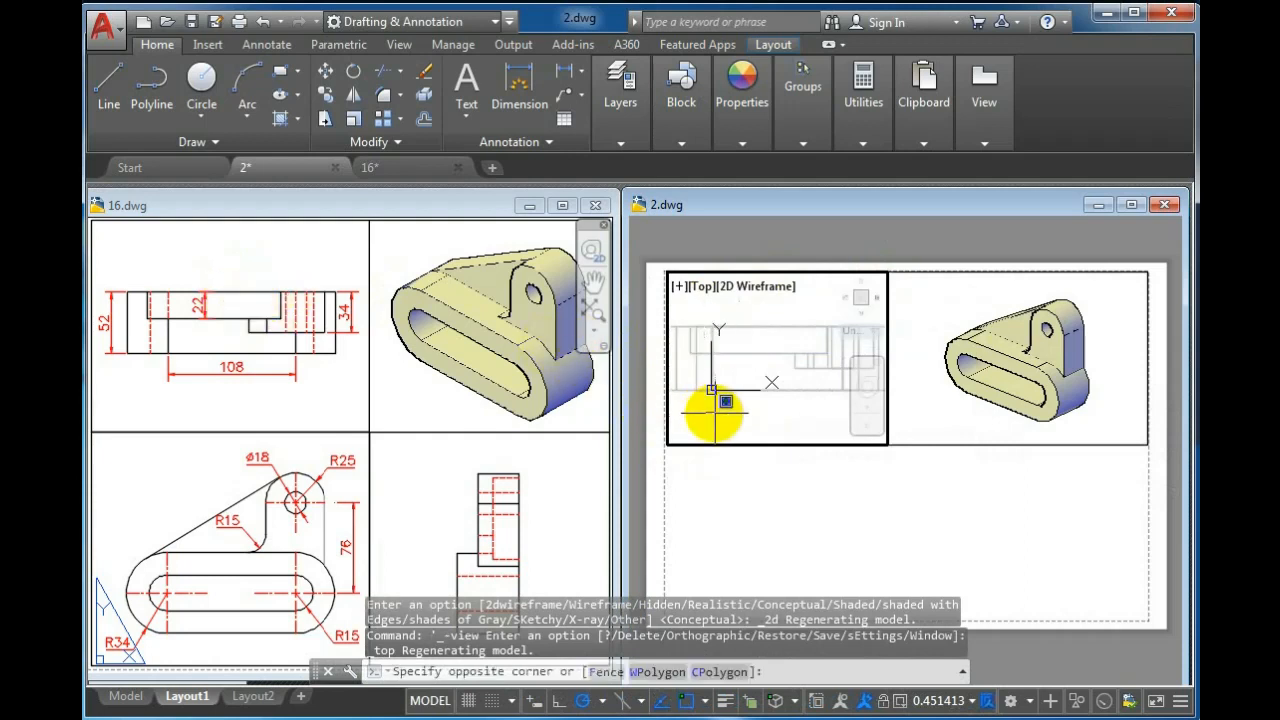
scroll(797, 317, down, 2)
scroll(792, 323, up, 2)
middle_drag(791, 323, 792, 326)
scroll(792, 324, down, 2)
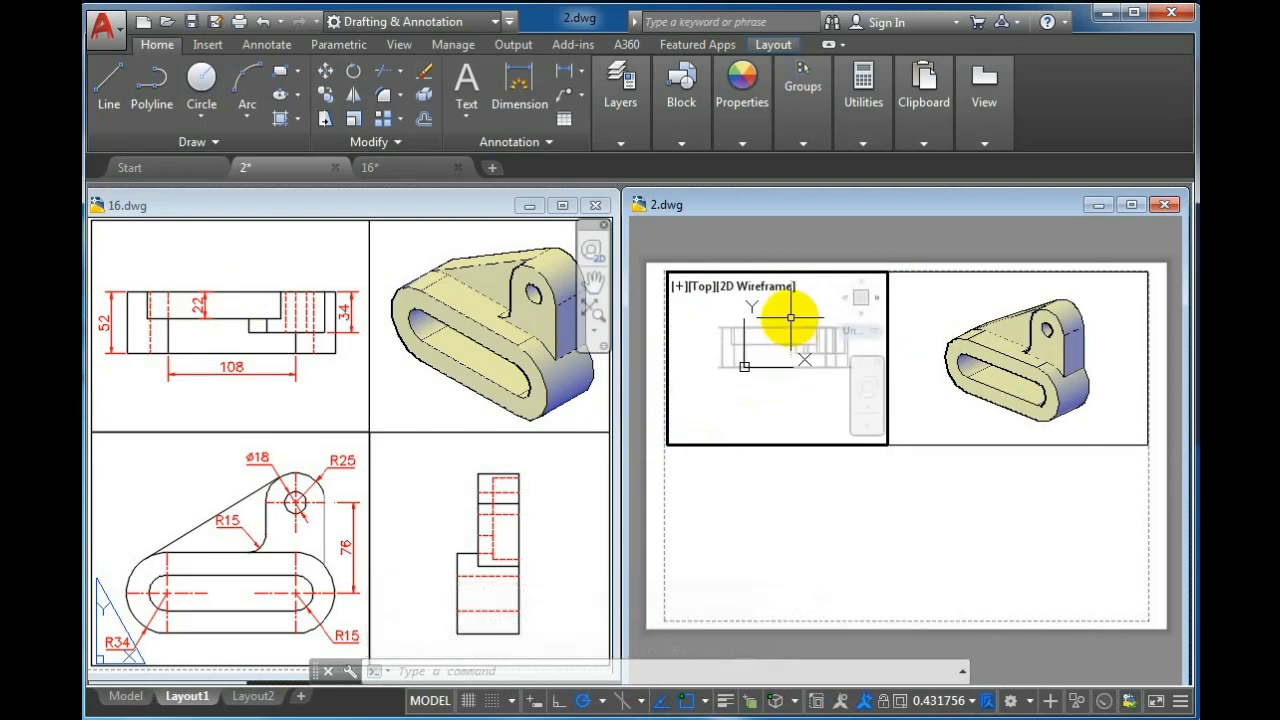
click(884, 702)
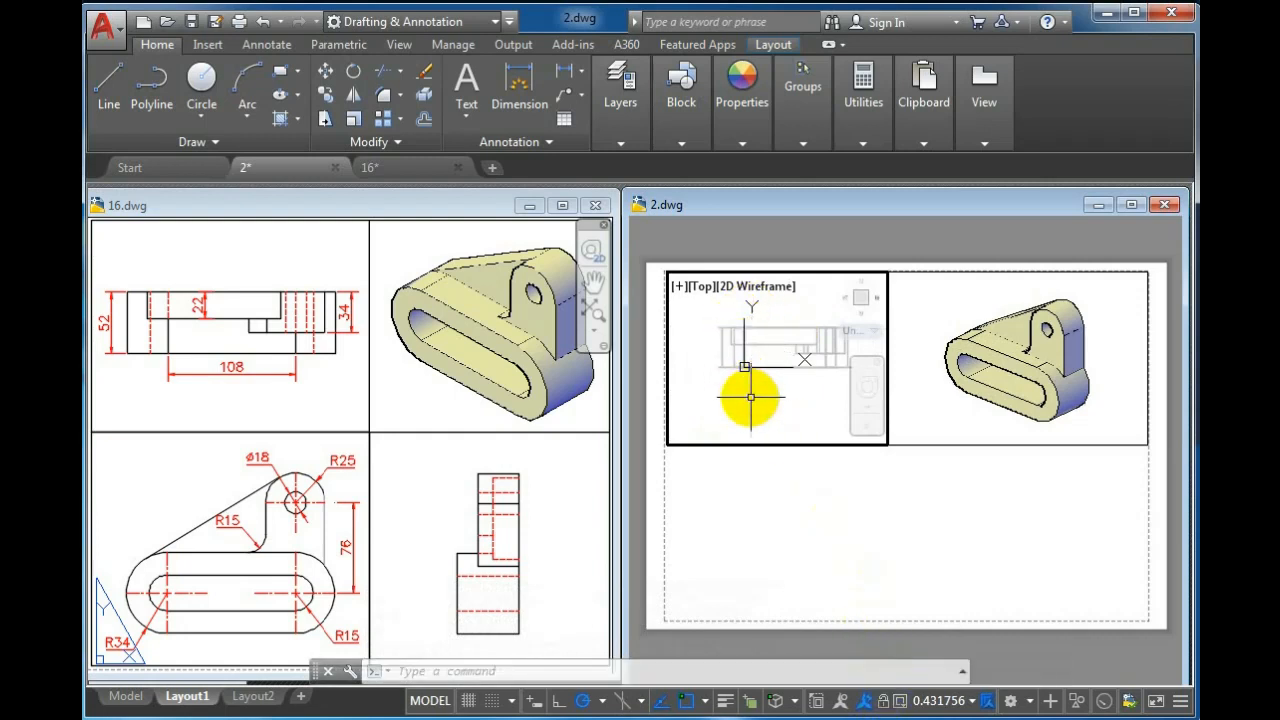
text(z)
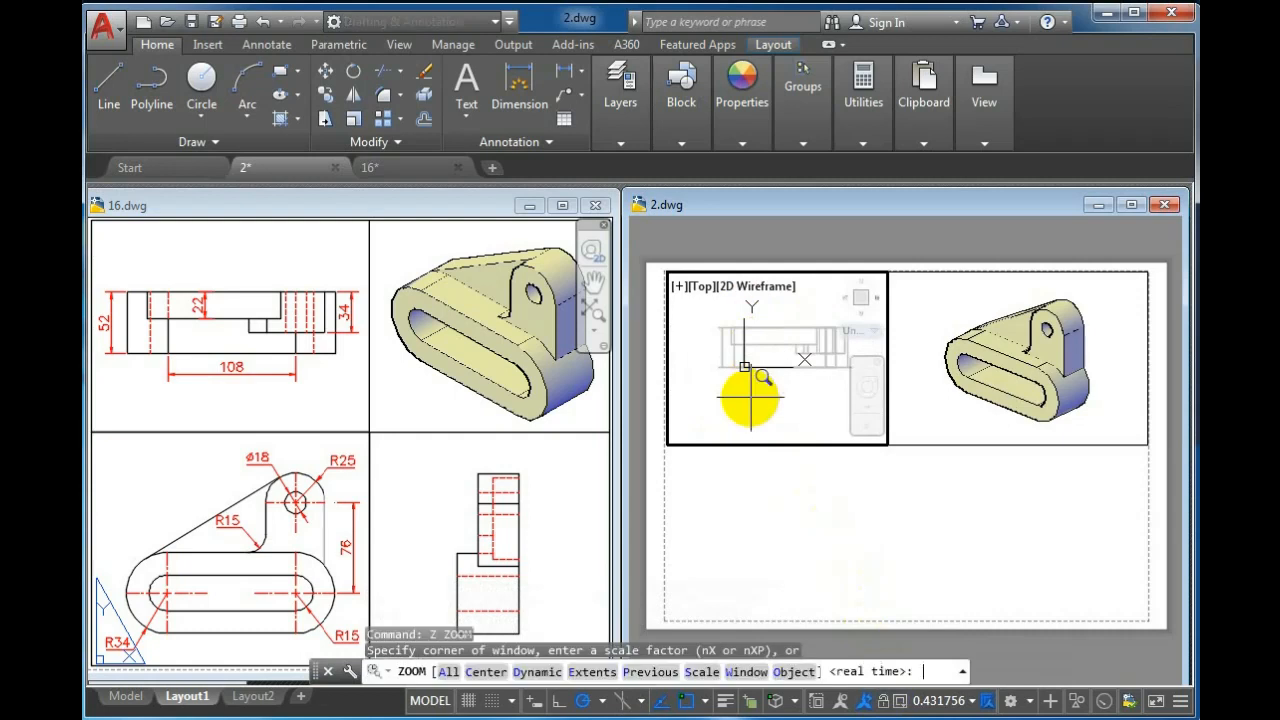
text(p)
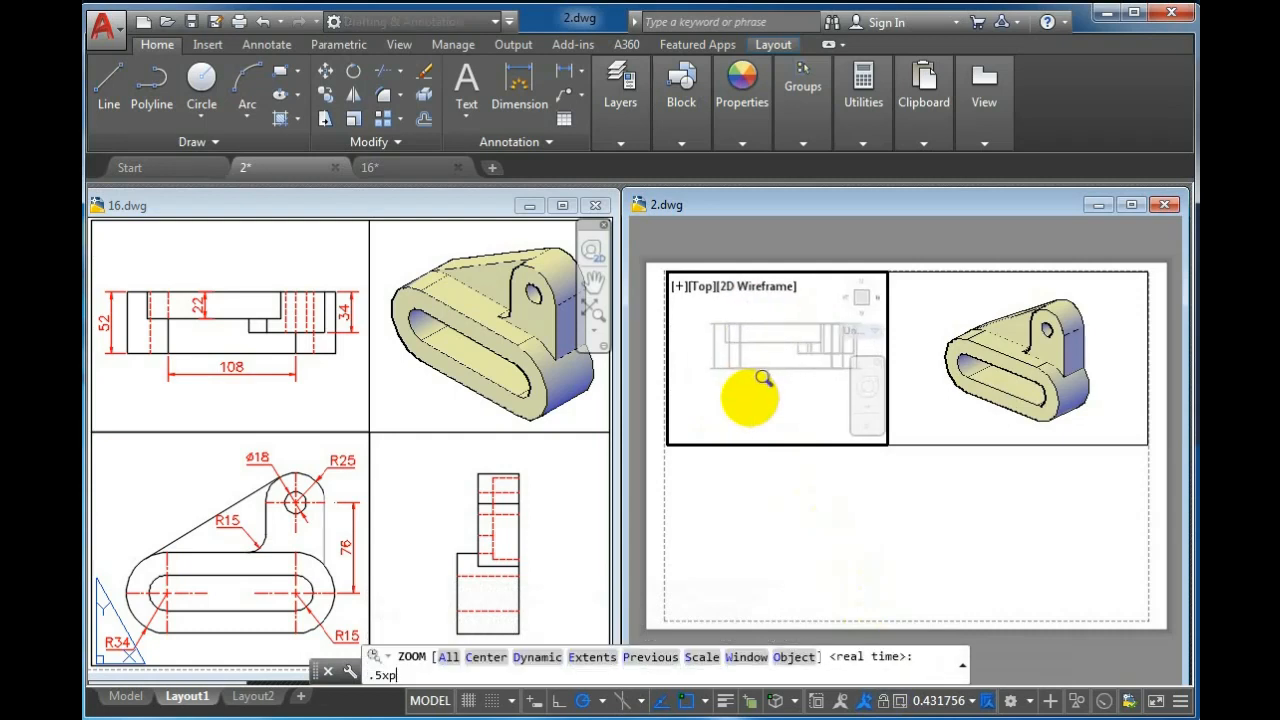
key(Return)
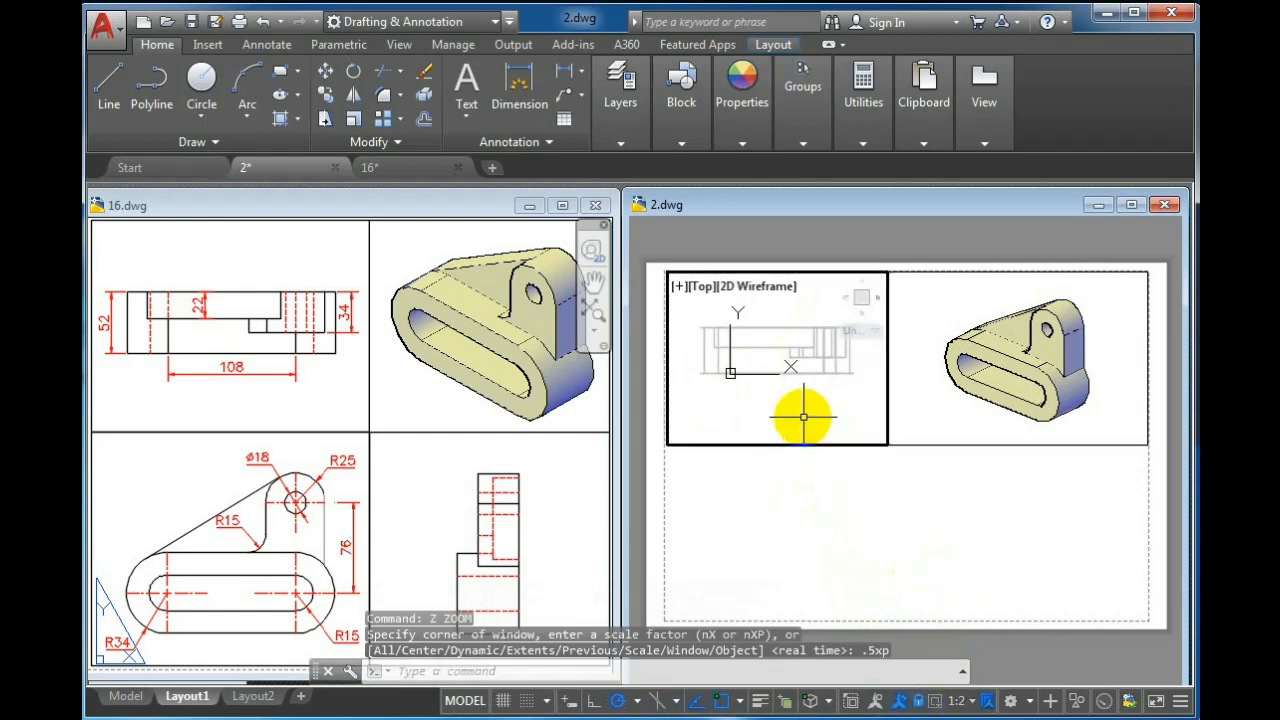
Generate profile lines of the solid in the Top viewport with SOLPROF, accepting the default answers to all prompts
text(SOLPr)
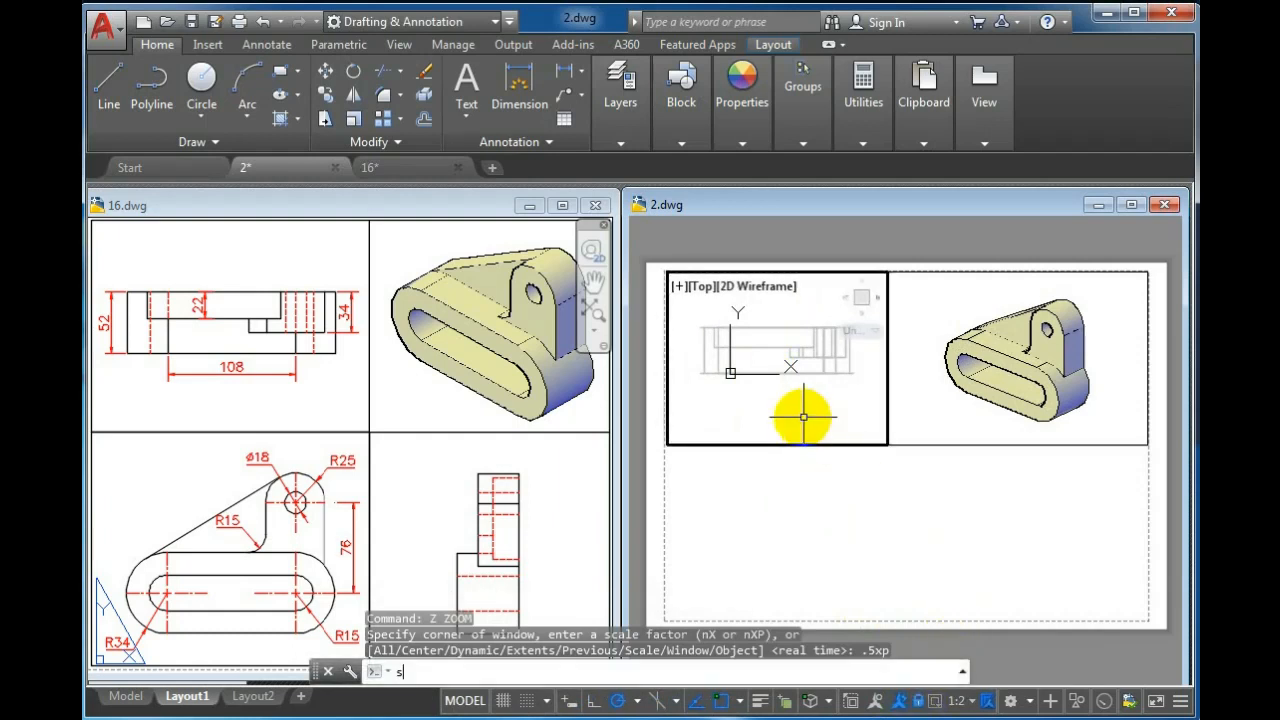
text(OF)
key(Return)
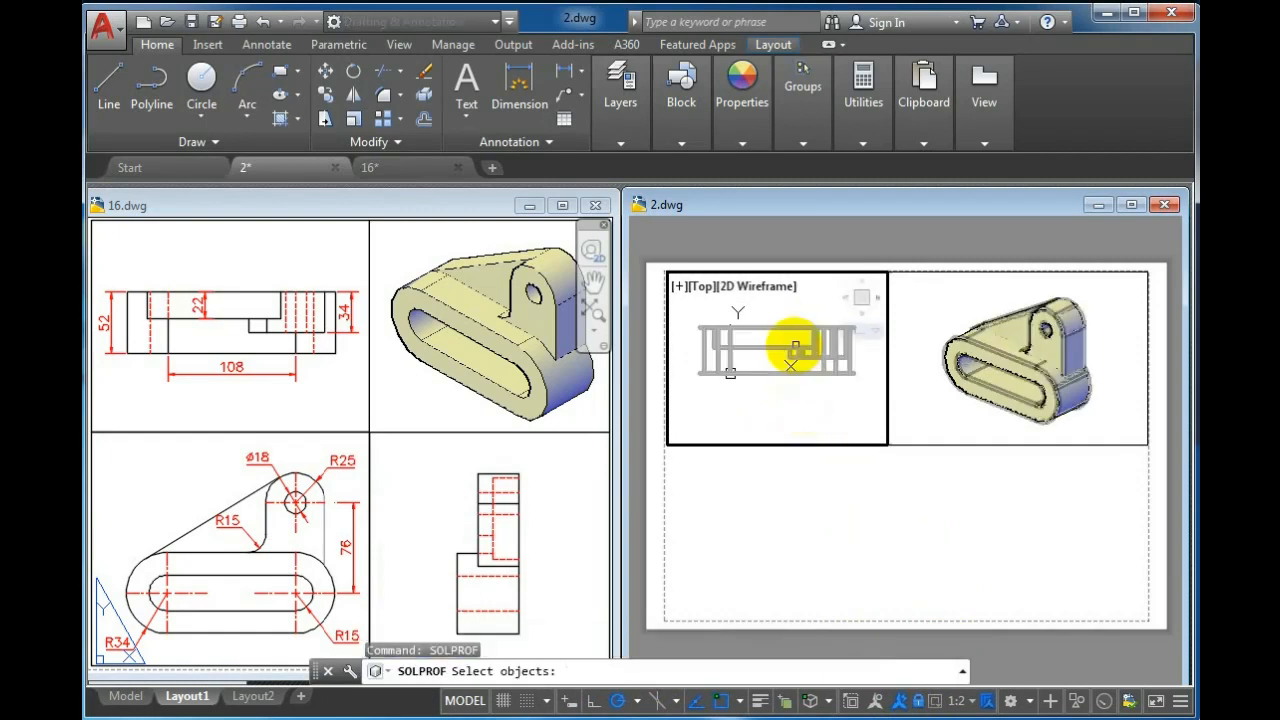
click(794, 347)
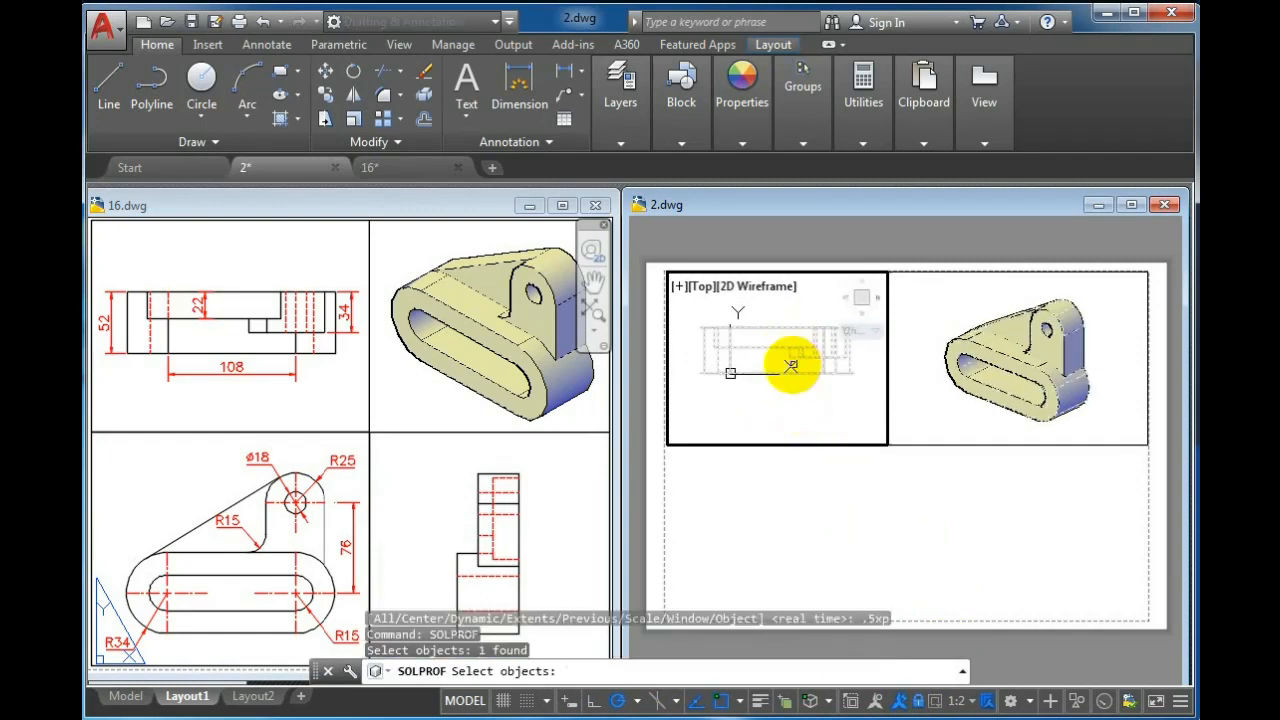
key(Return)
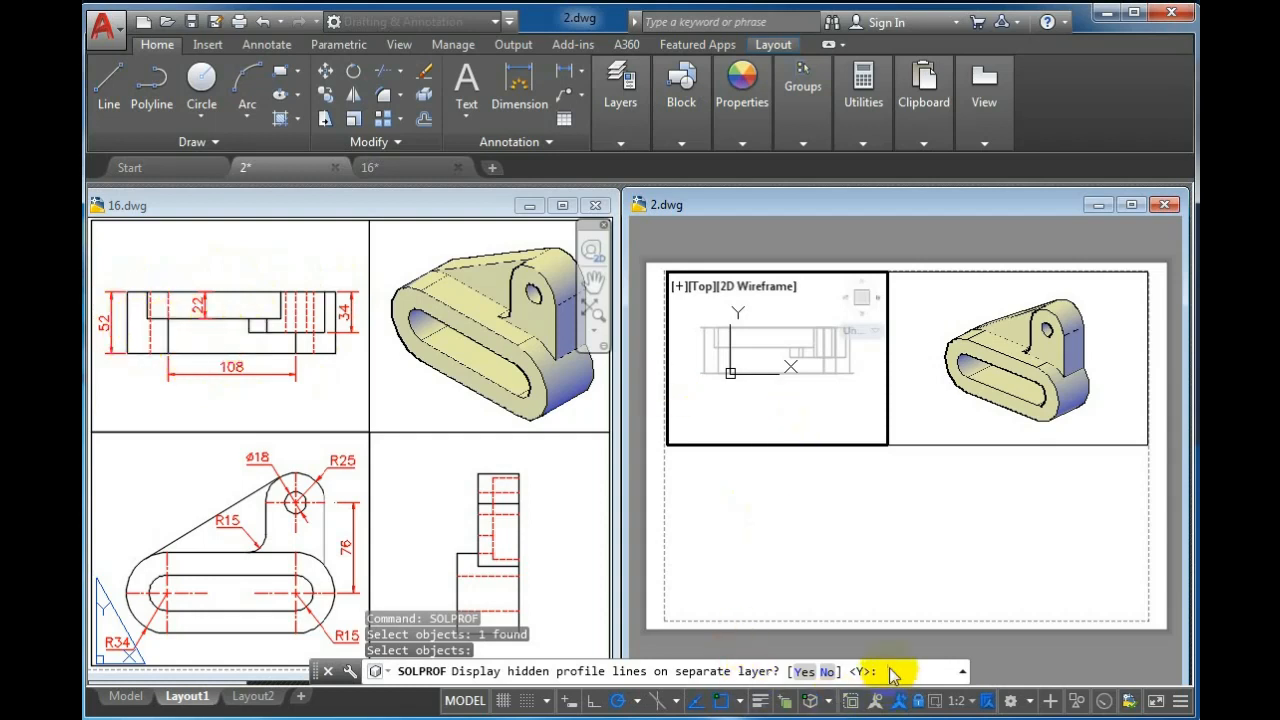
key(Return)
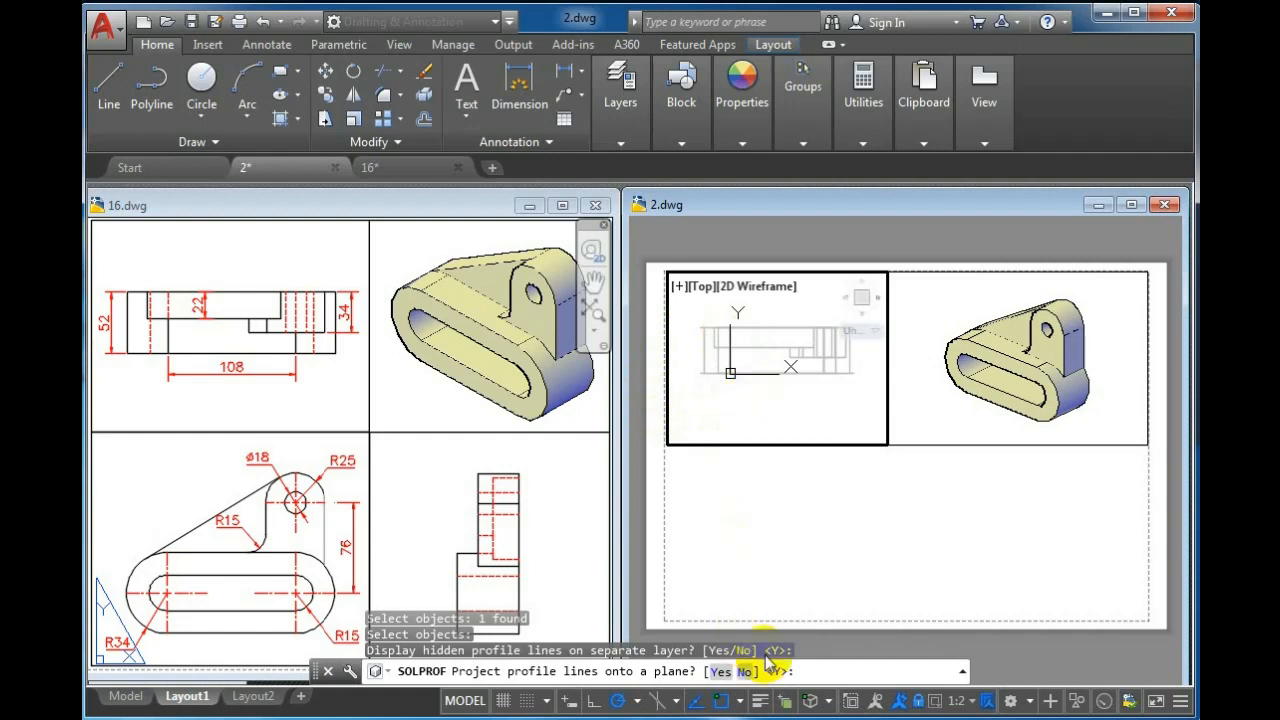
key(Return)
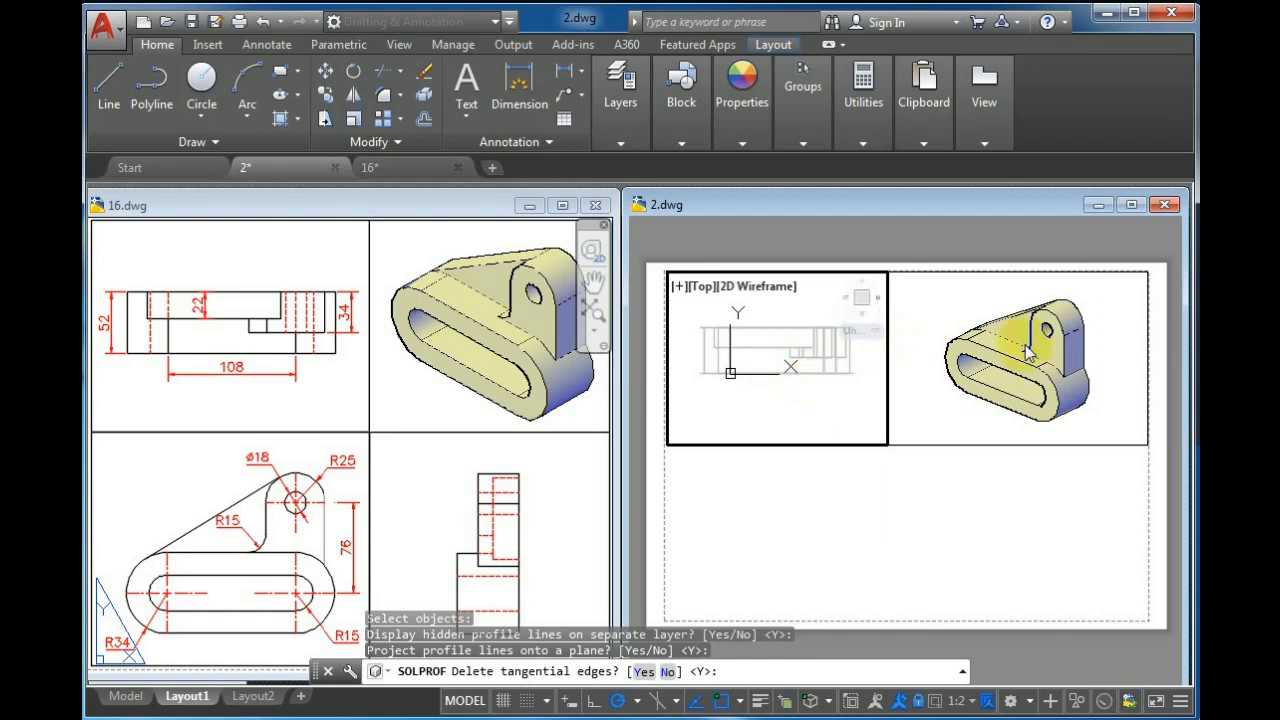
click(1056, 334)
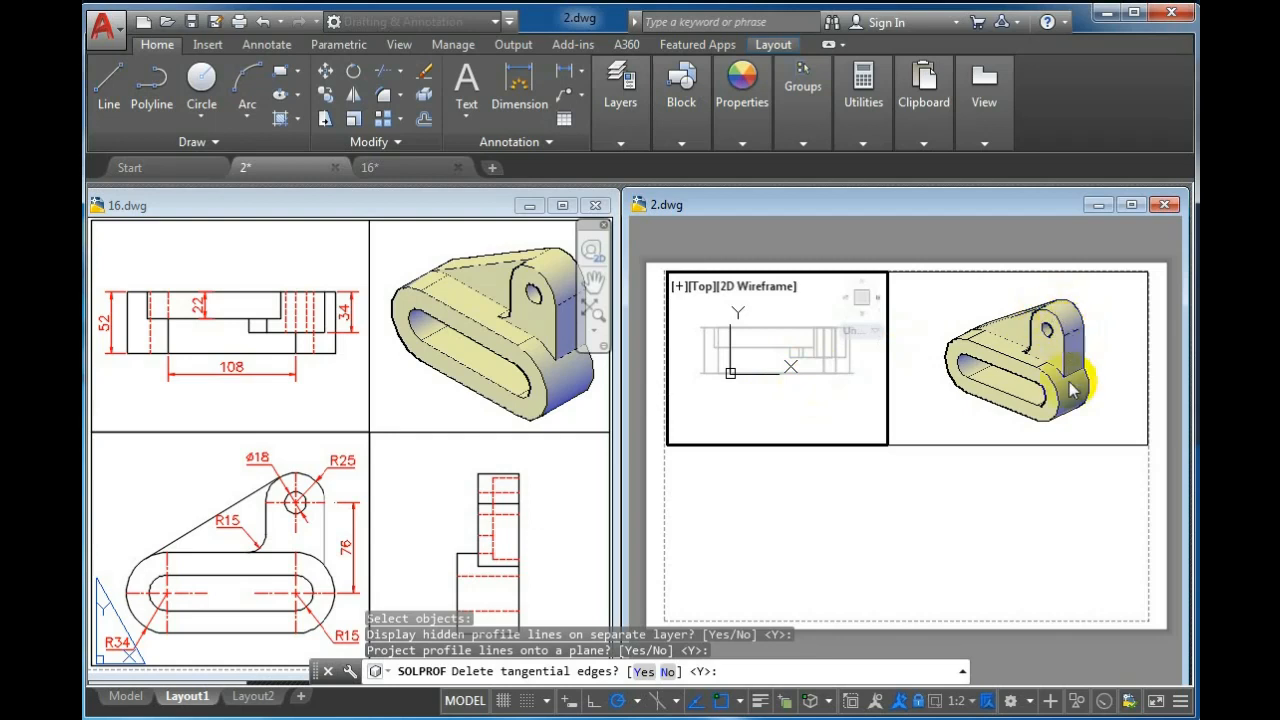
click(1030, 308)
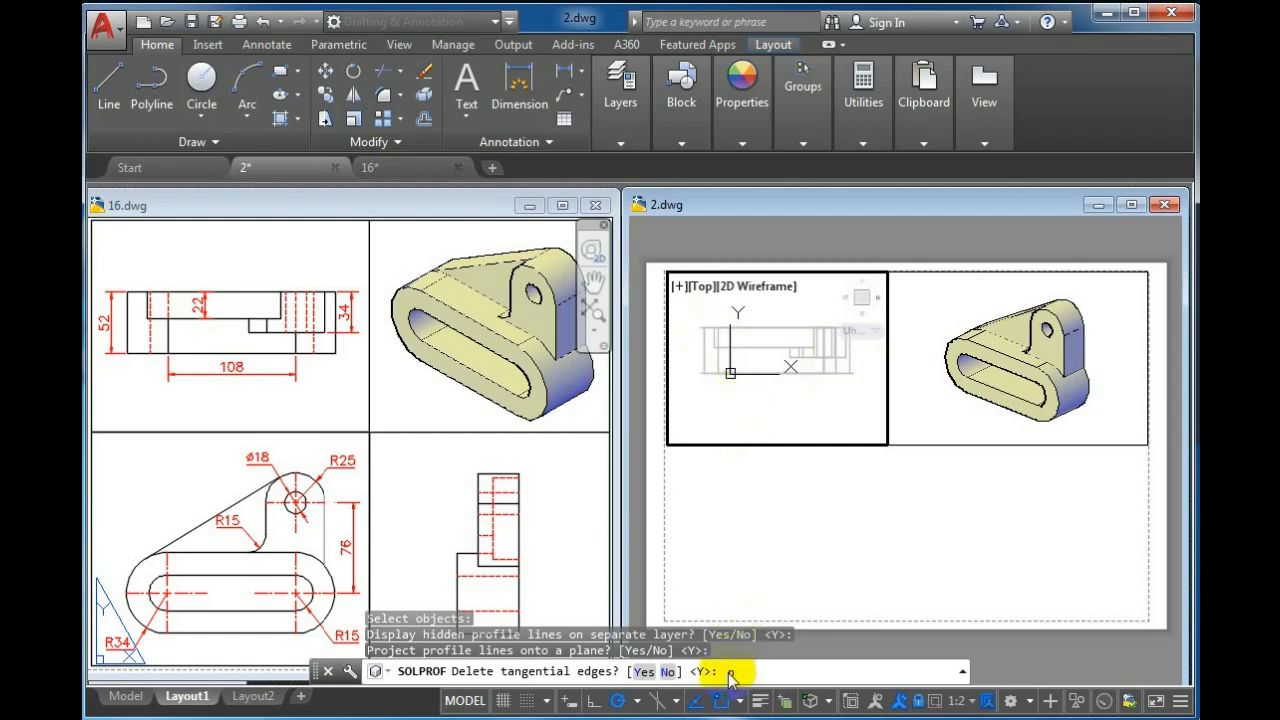
key(Return)
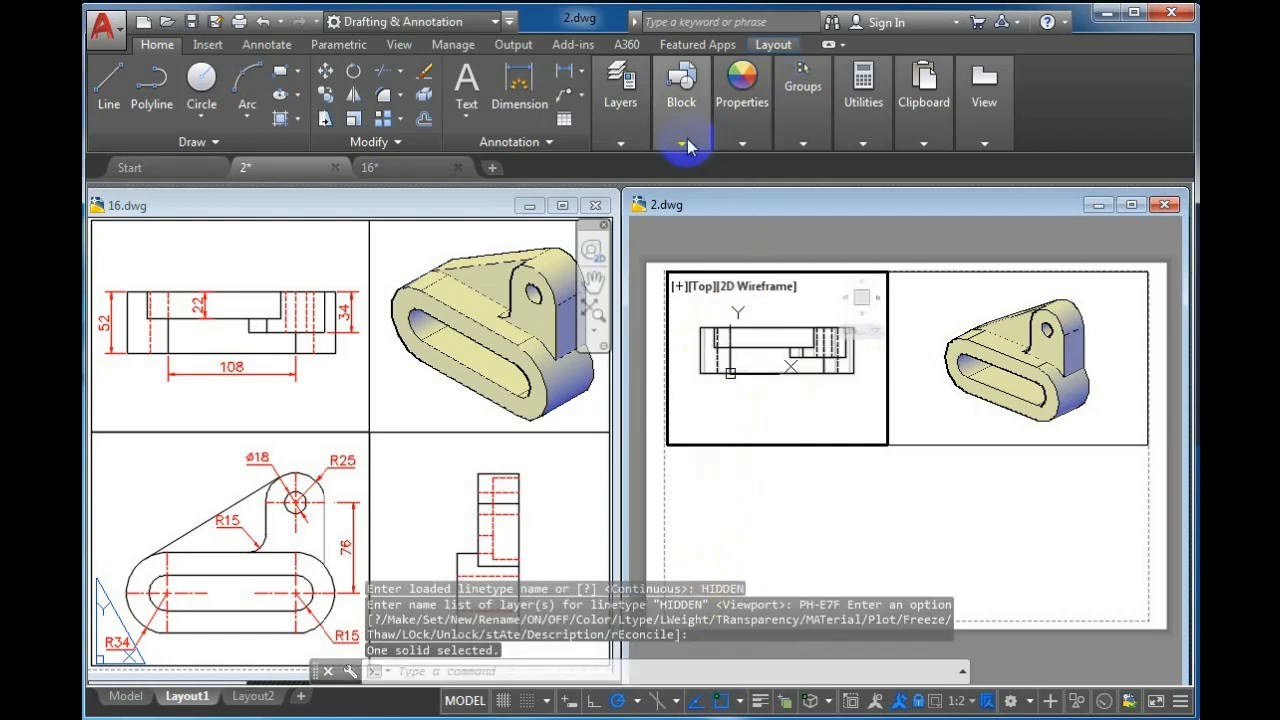
Freeze the Solid3D layer in the upper-left Top viewport only
click(621, 142)
click(815, 167)
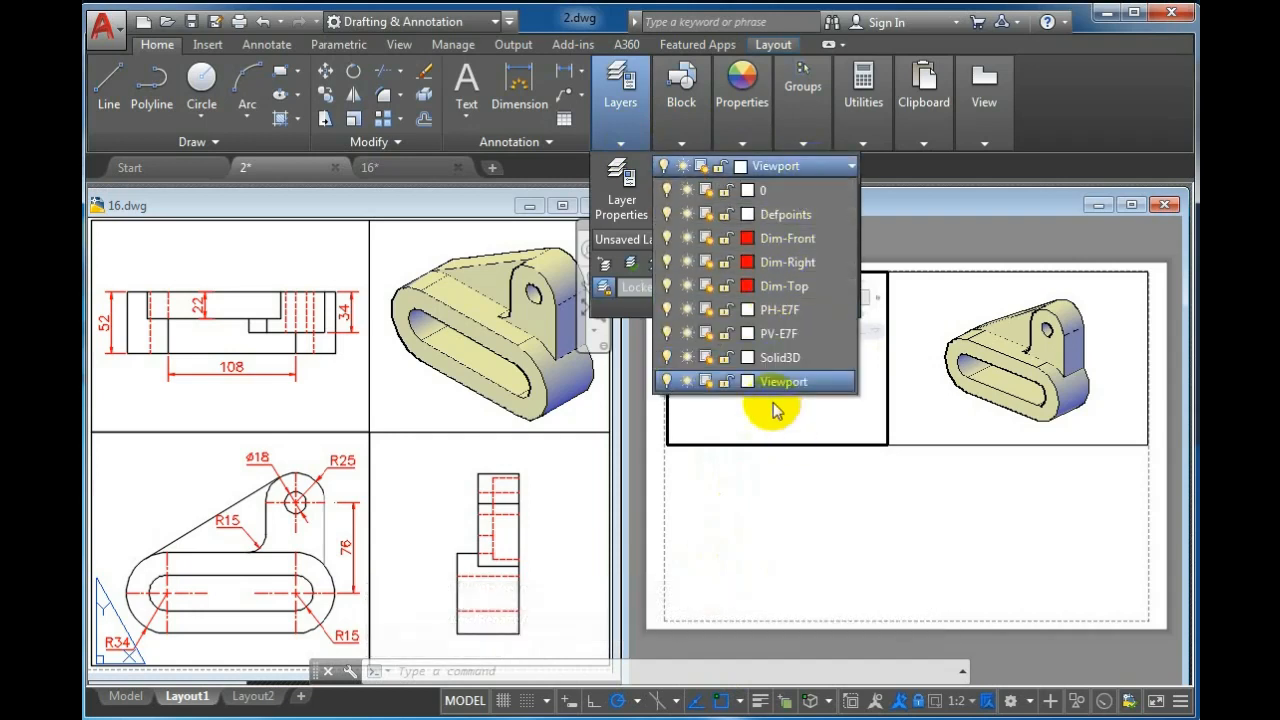
click(711, 360)
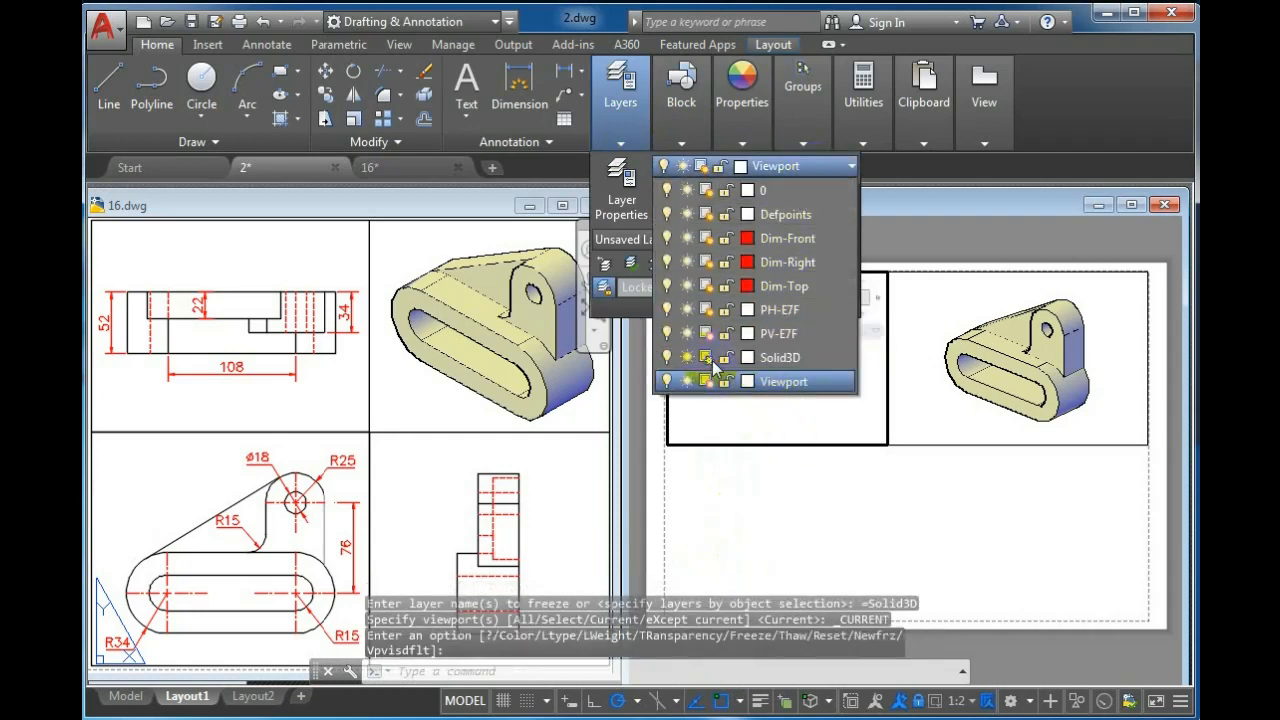
click(722, 423)
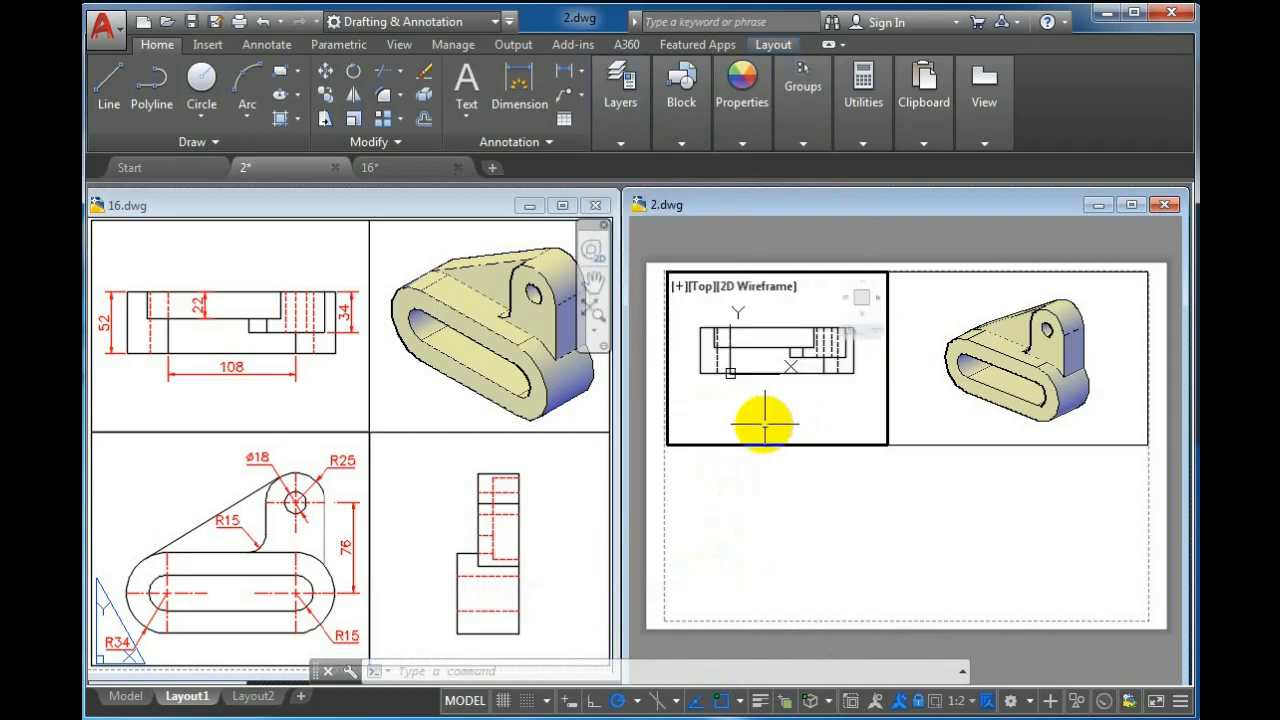
Set the PH-E7F layer's colour to blue in the layer properties
click(619, 144)
click(620, 188)
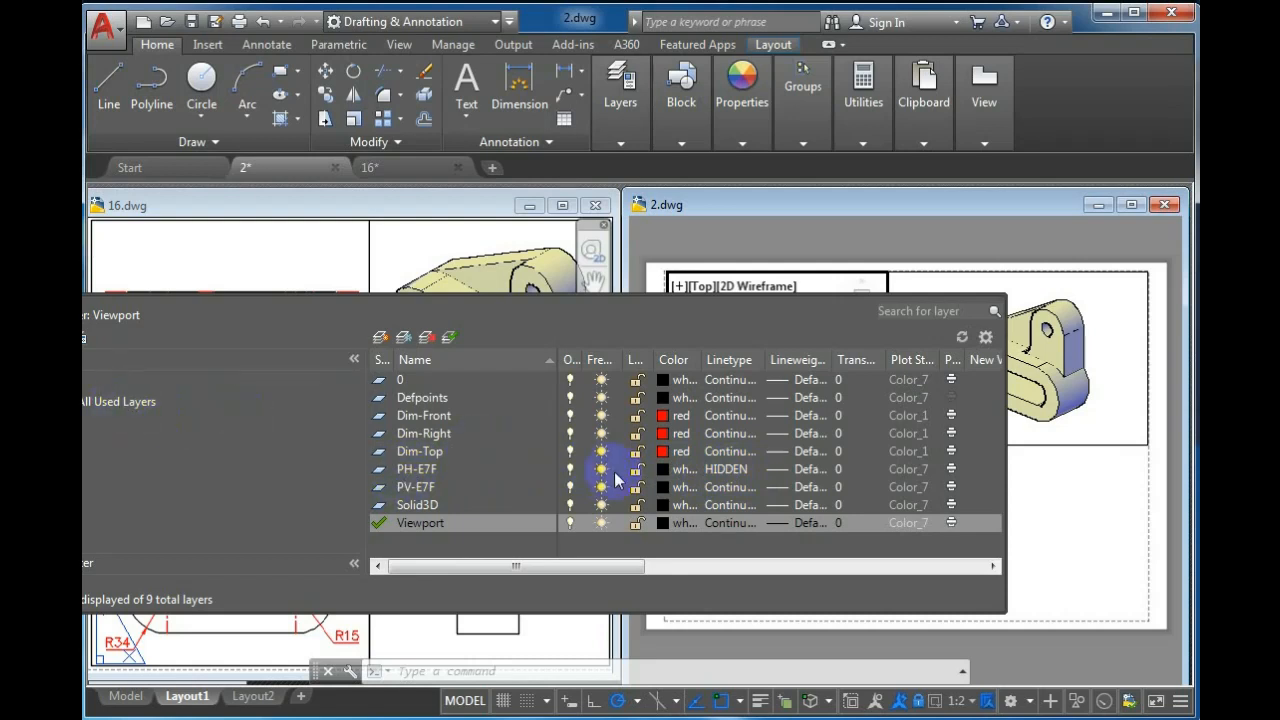
click(660, 469)
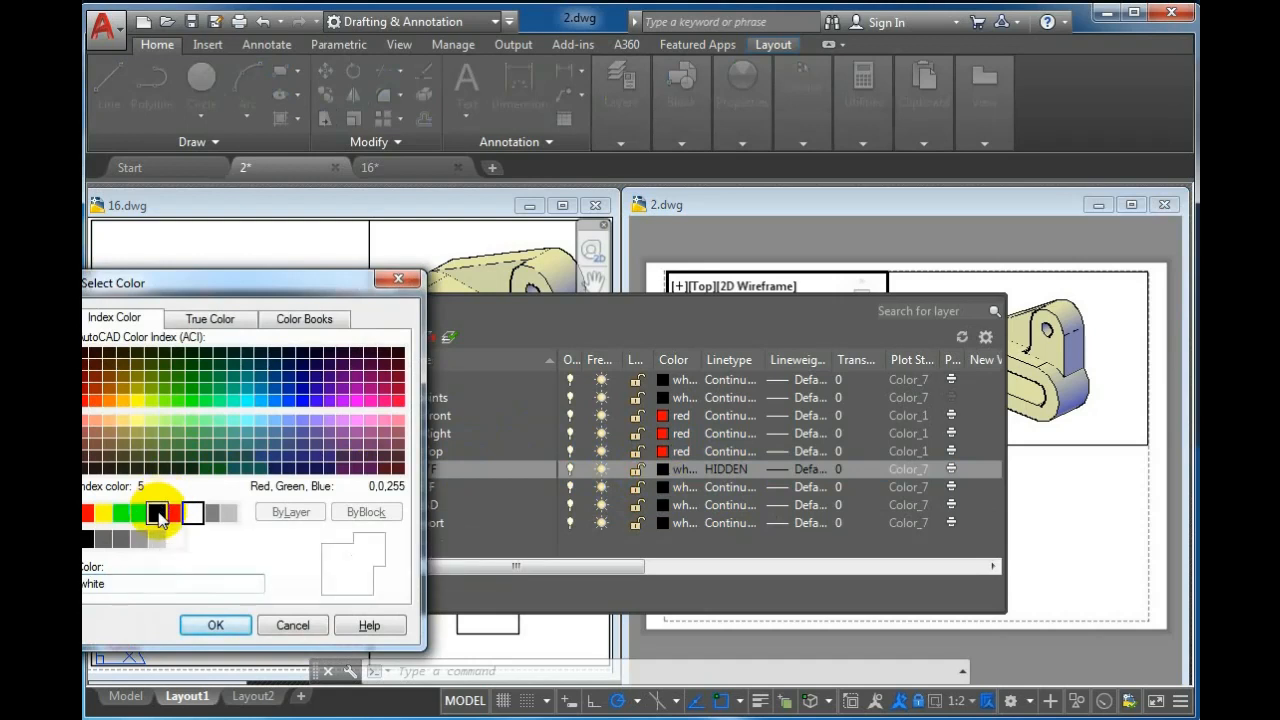
click(158, 512)
click(200, 627)
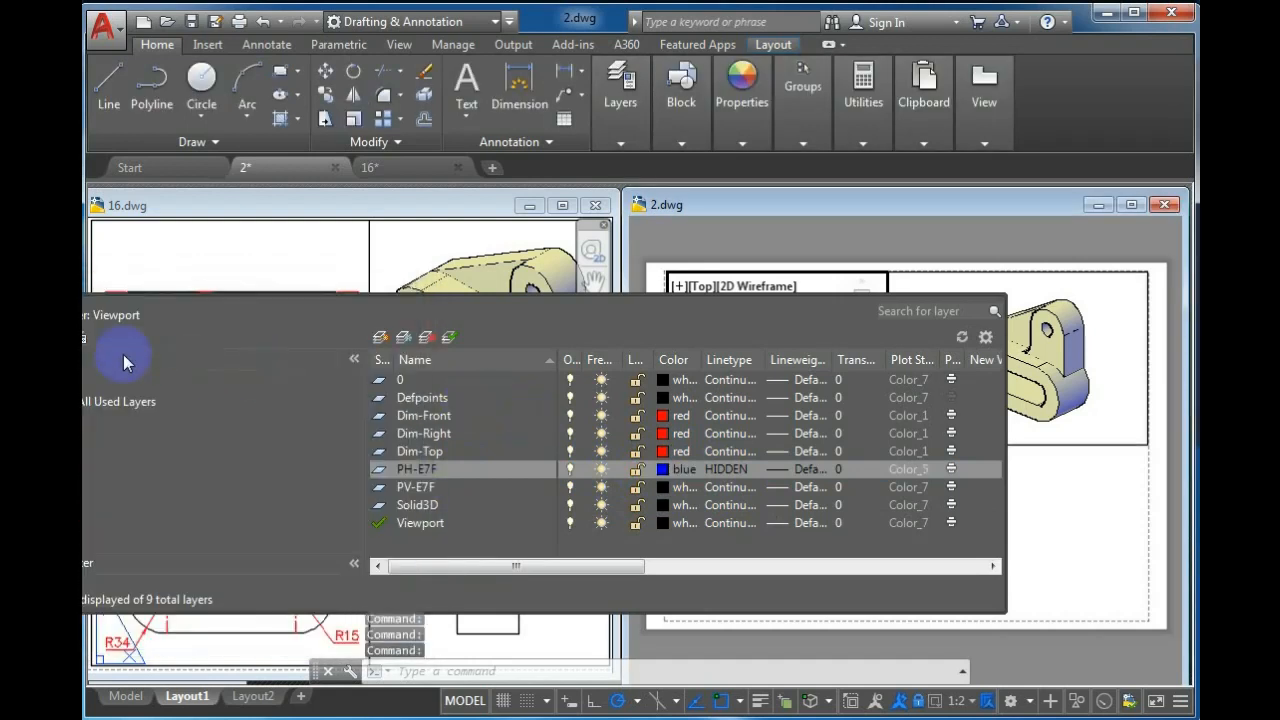
click(8, 303)
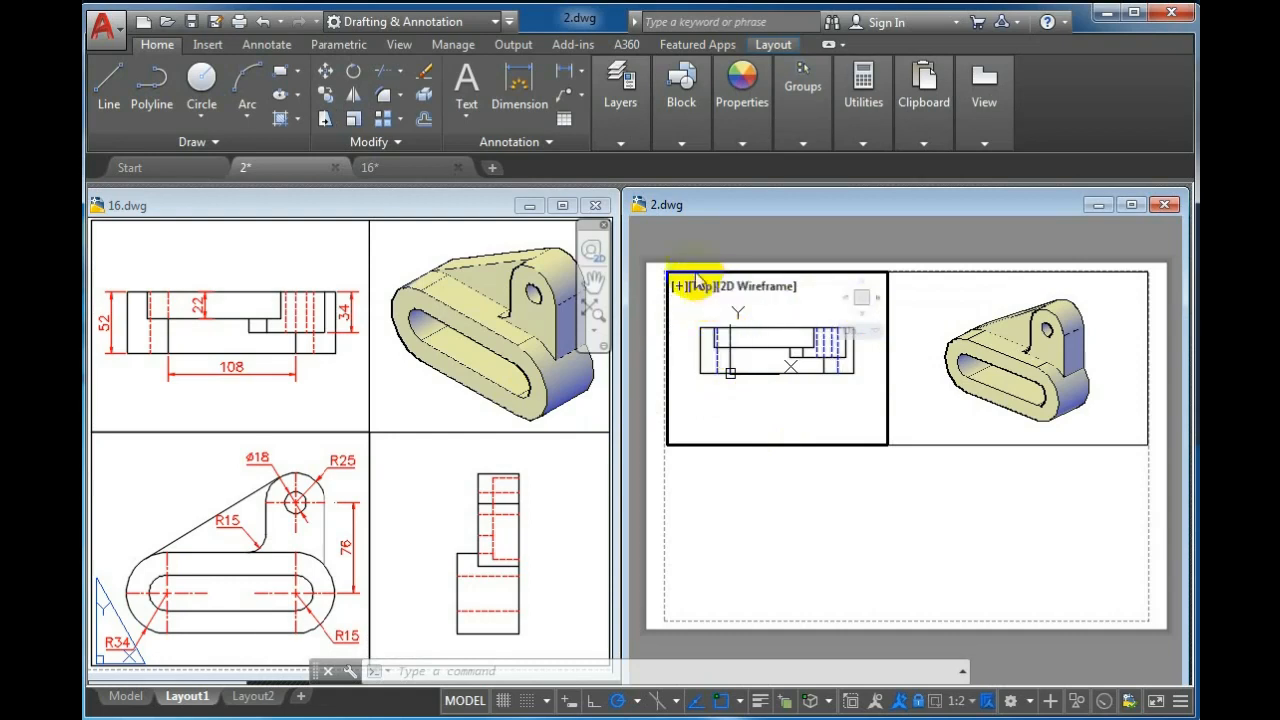
Make Dim-Top the current layer
click(681, 143)
click(617, 143)
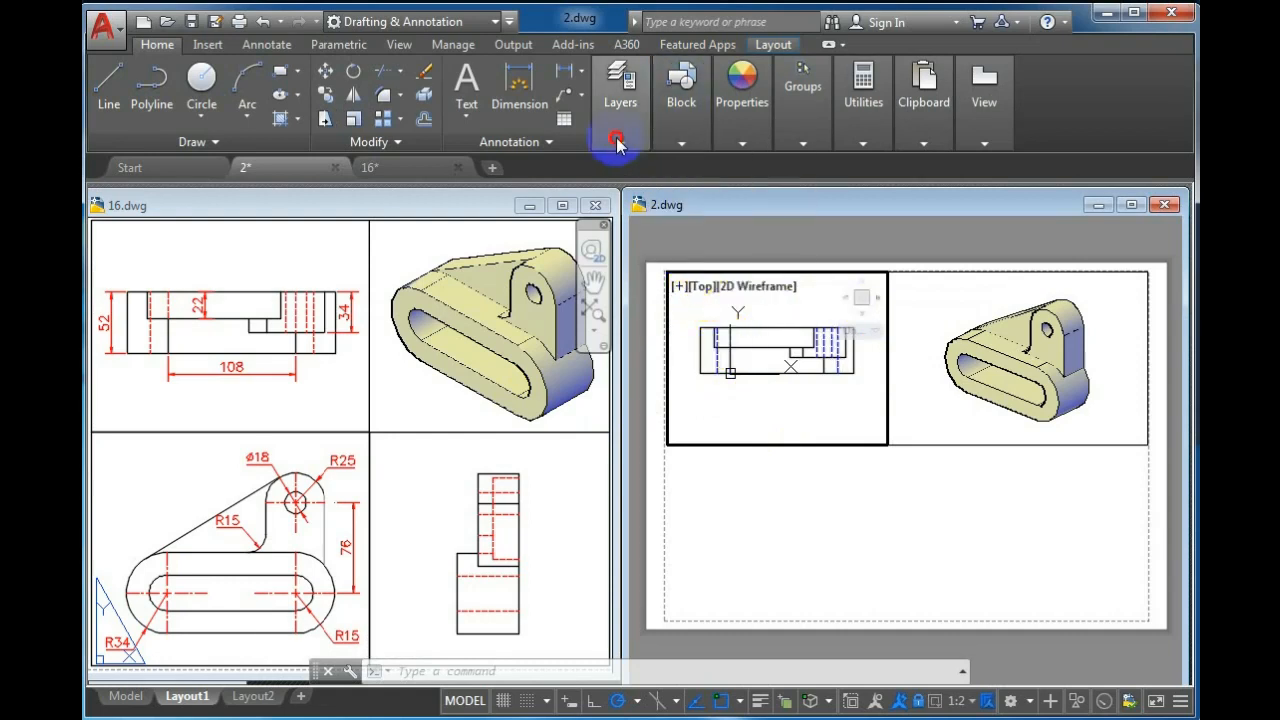
click(812, 146)
click(620, 143)
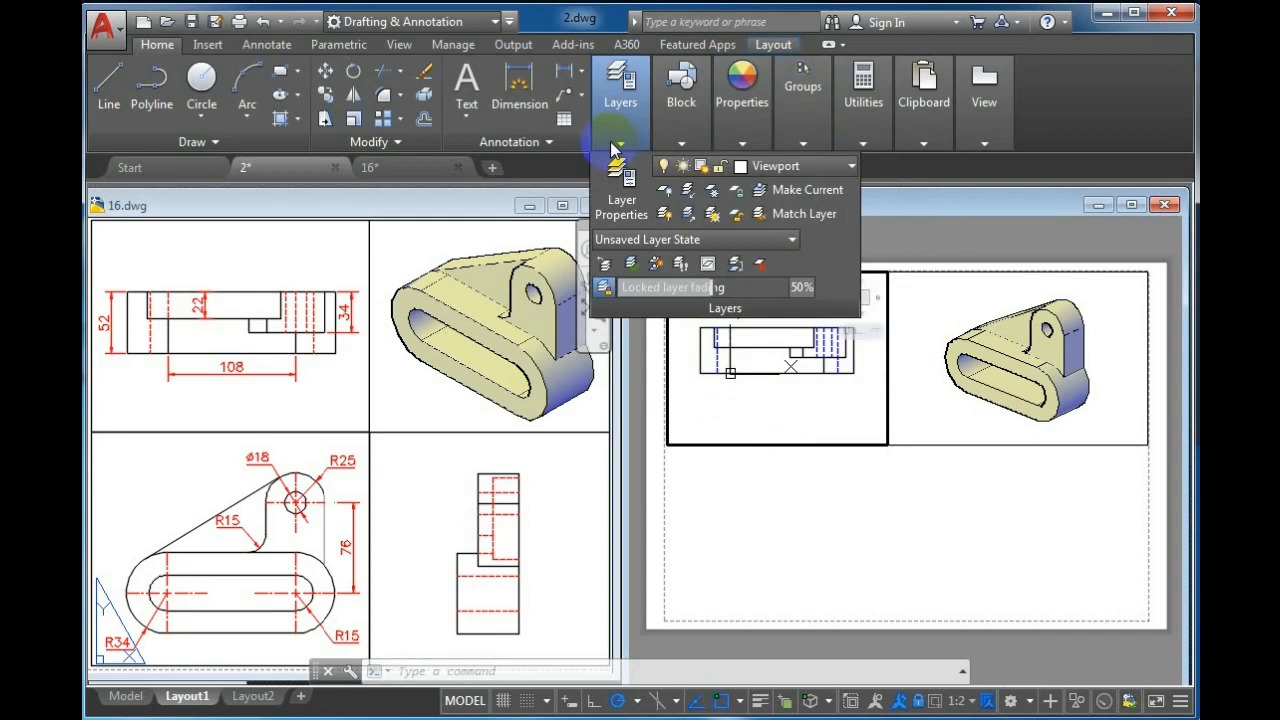
click(828, 166)
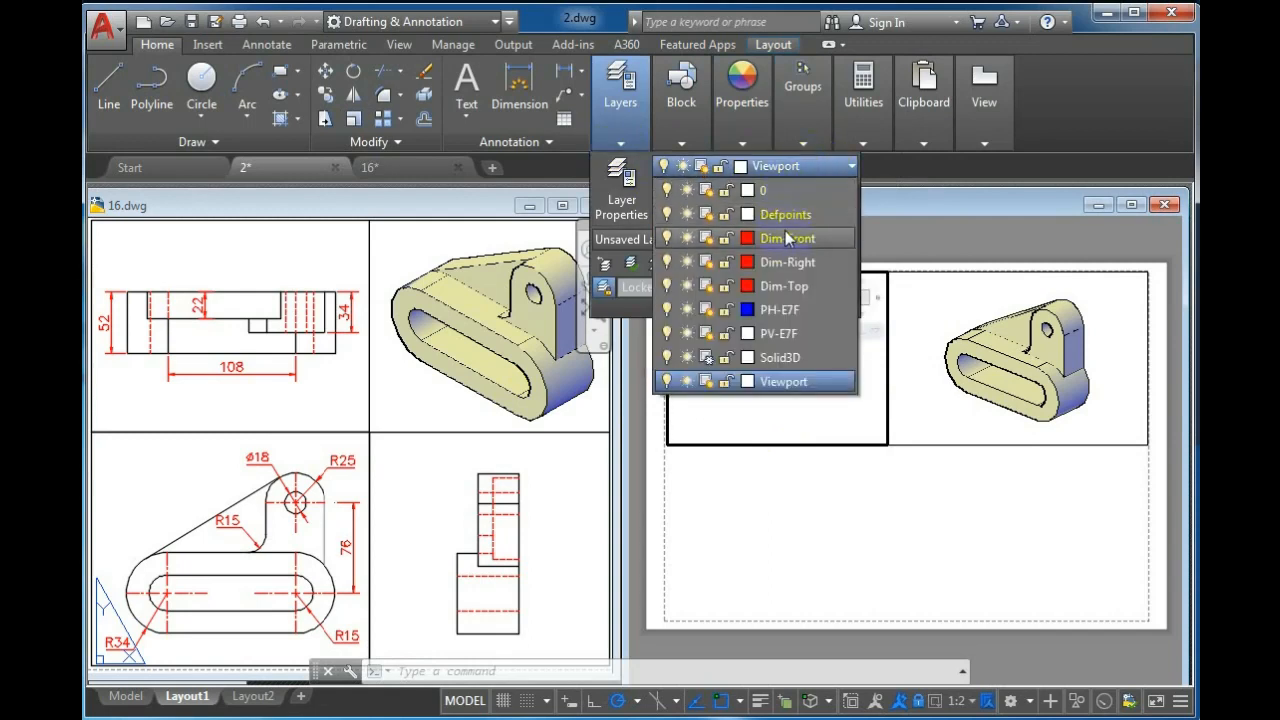
click(782, 286)
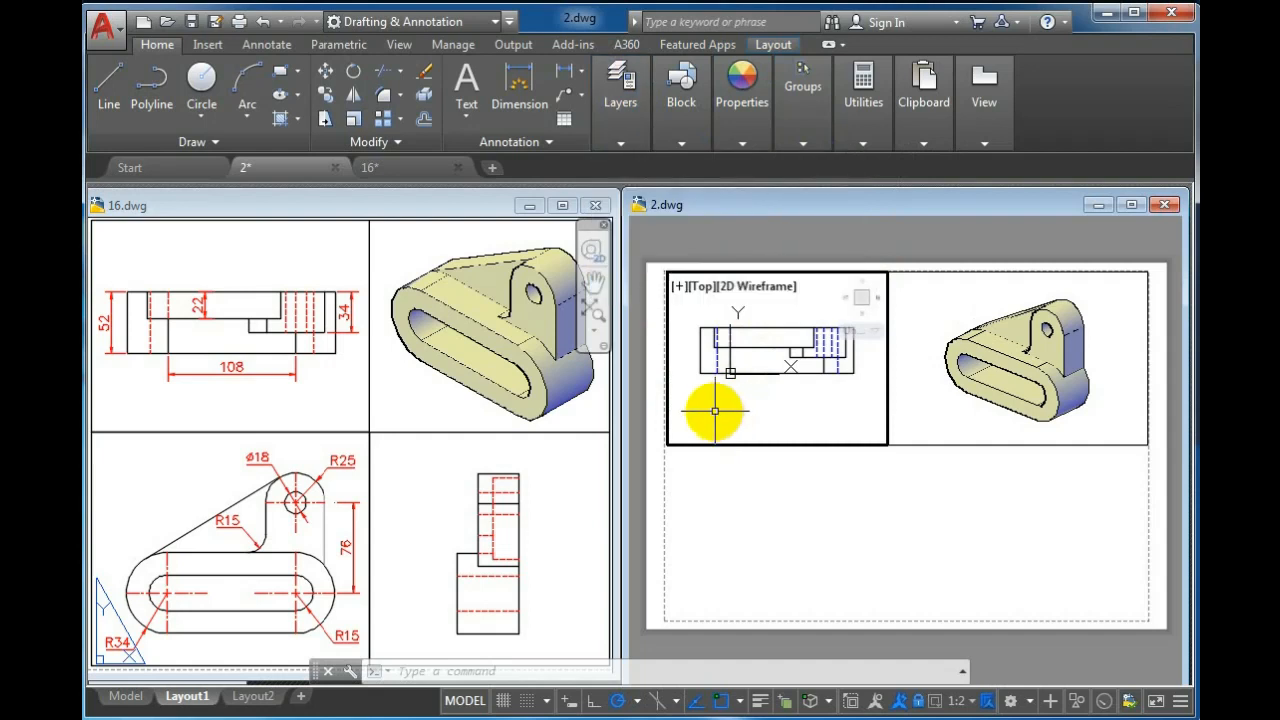
Dimension the Top view's overall depth along its left edge with DIMLINEAR
text(DLI)
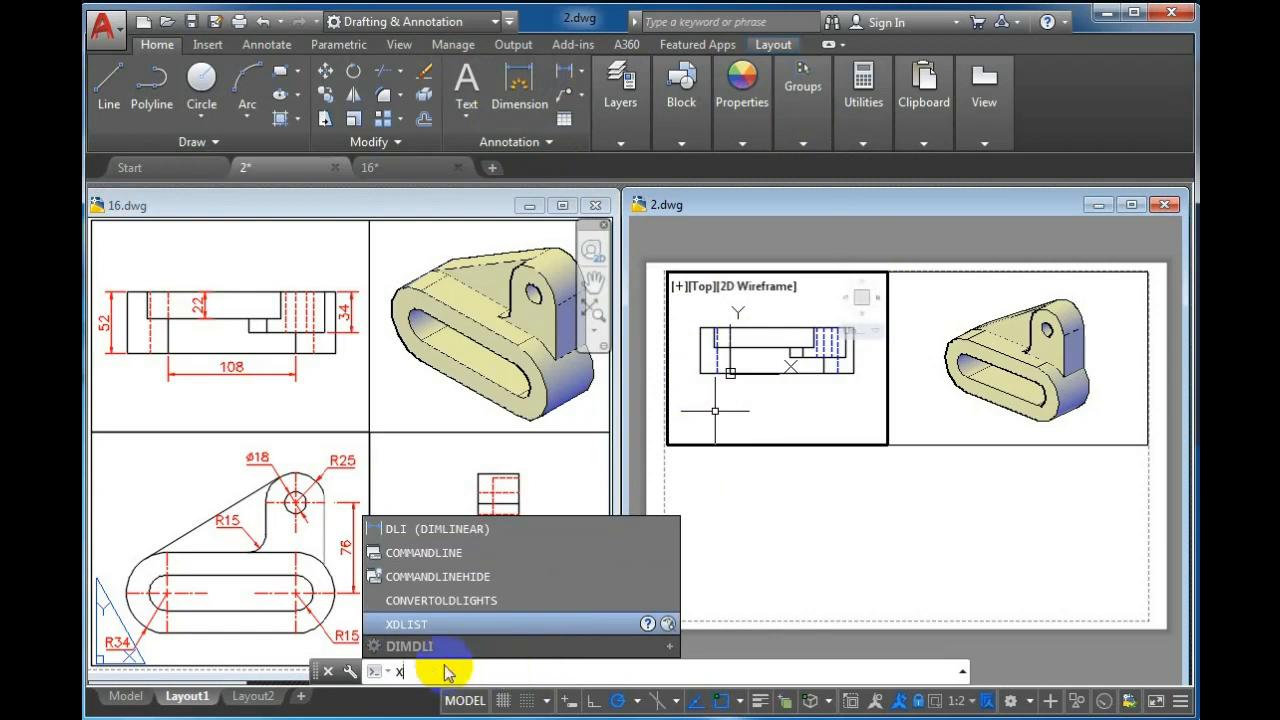
key(BackSpace)
text(Dli)
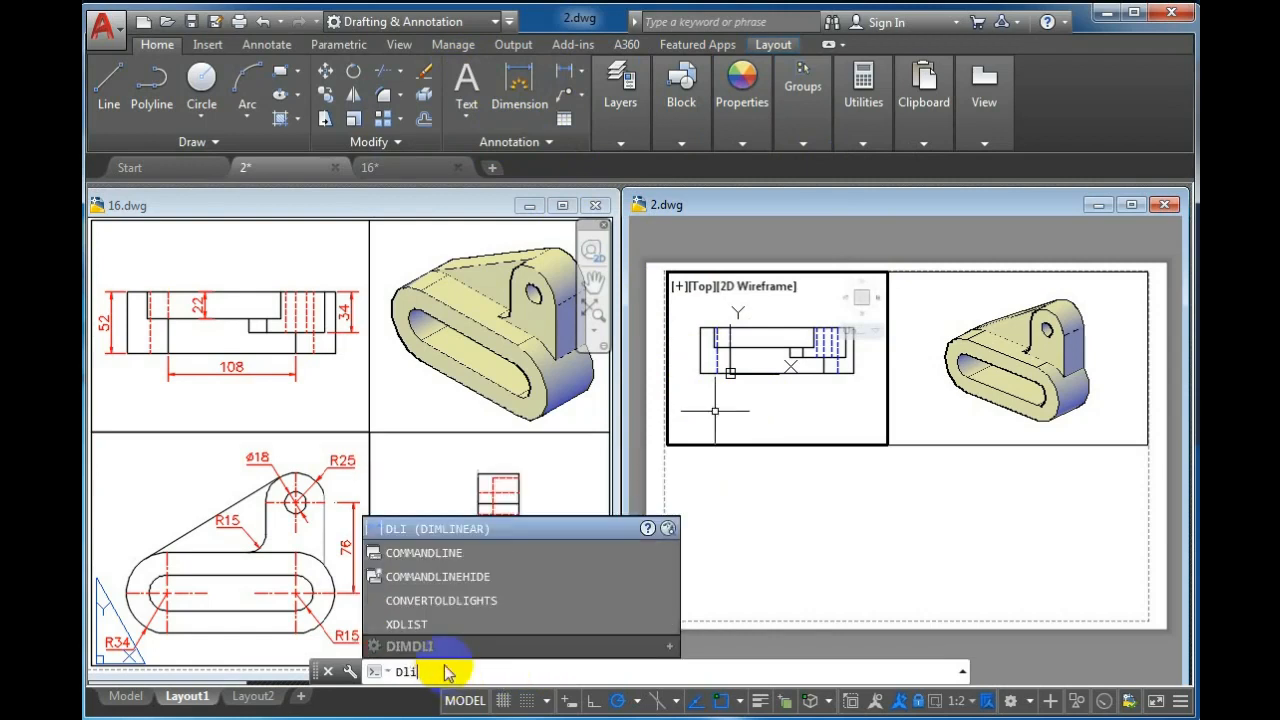
key(Return)
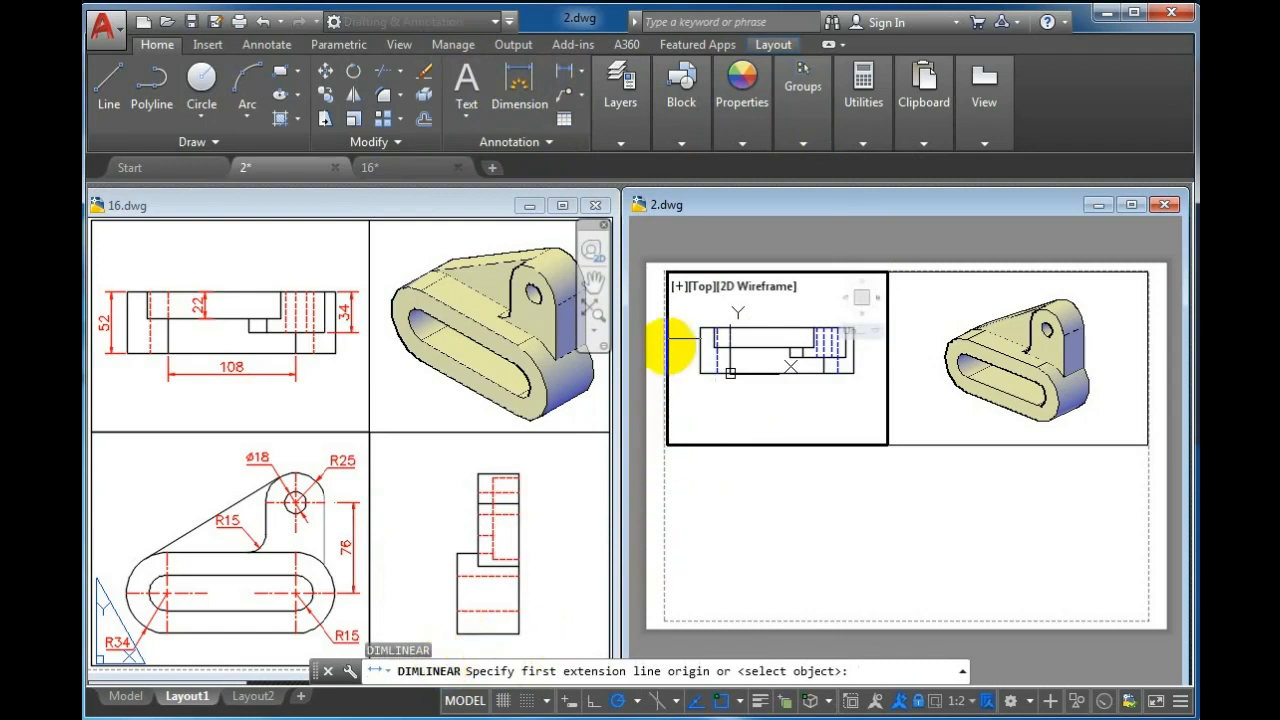
click(699, 327)
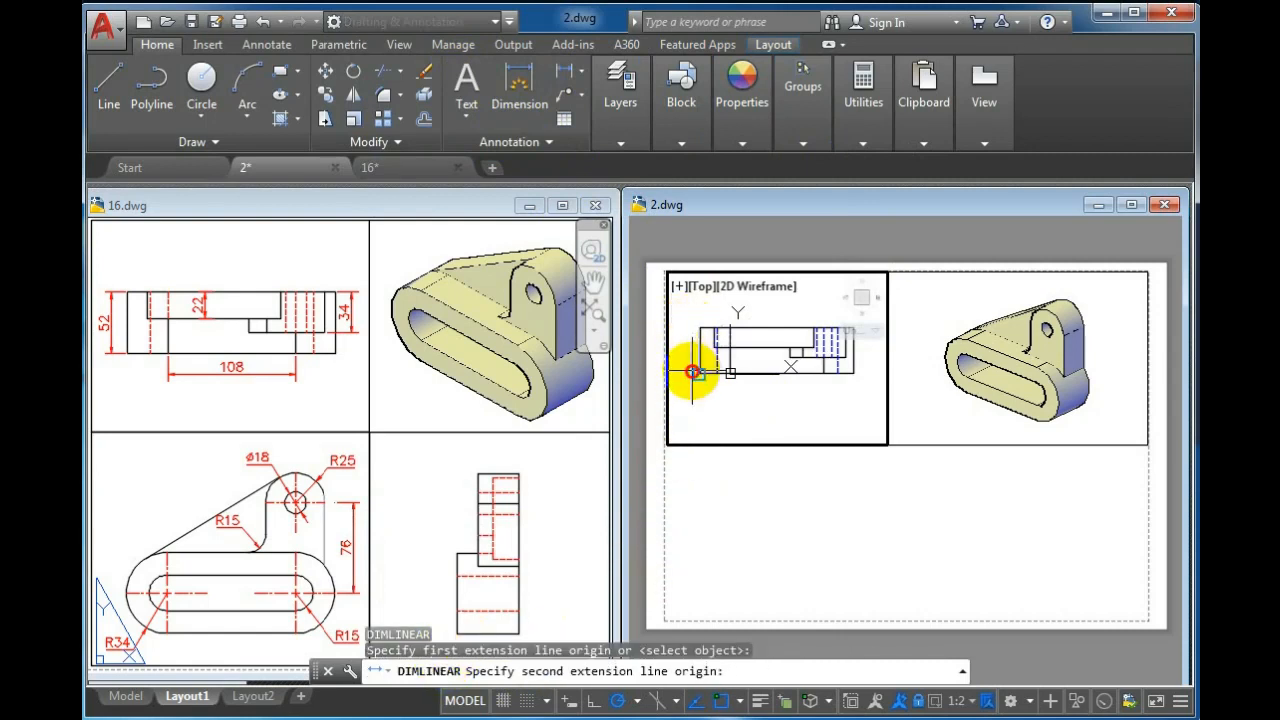
click(692, 371)
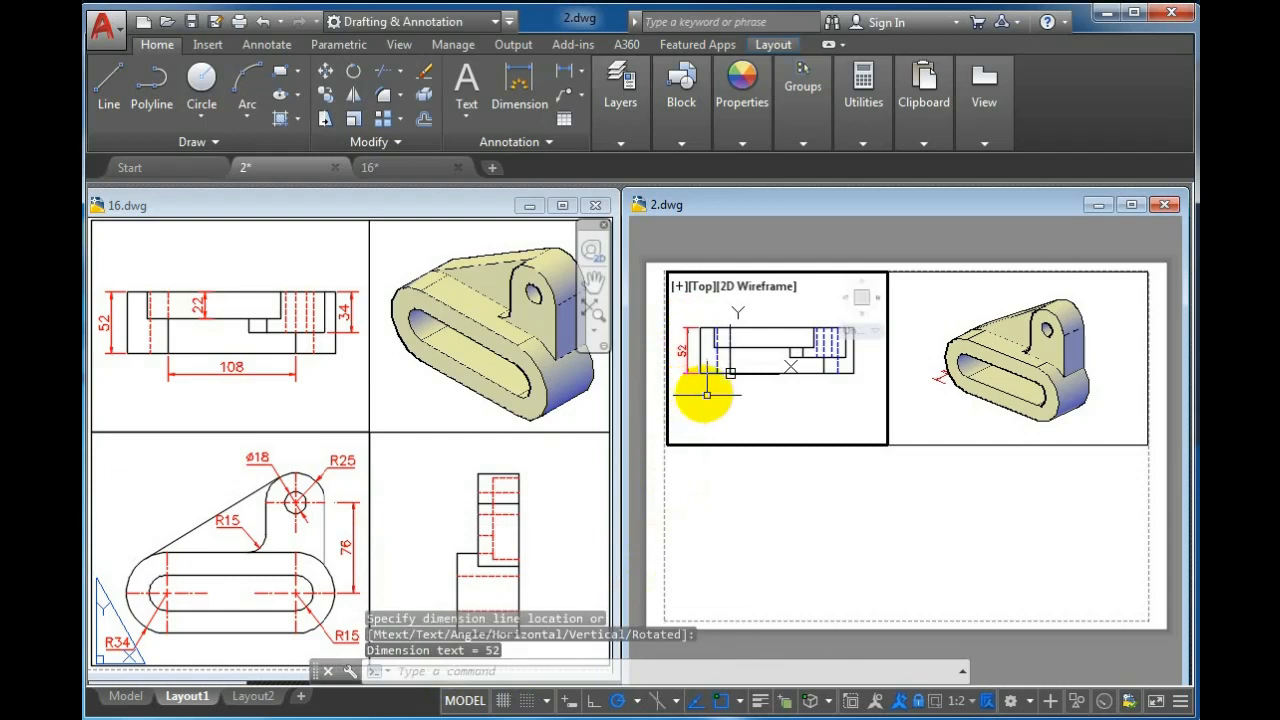
key(Return)
key(Escape)
Dimension the Top view's overall length below it with DIMLINEAR
text(dli)
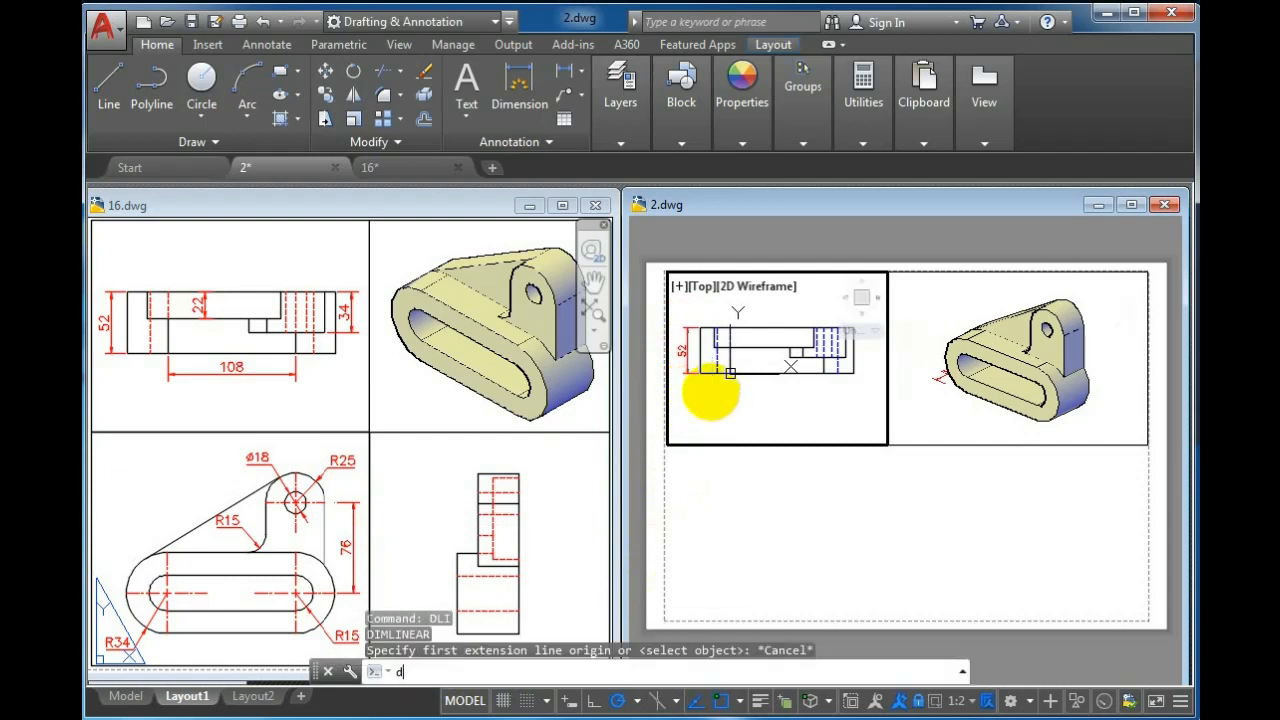
key(Return)
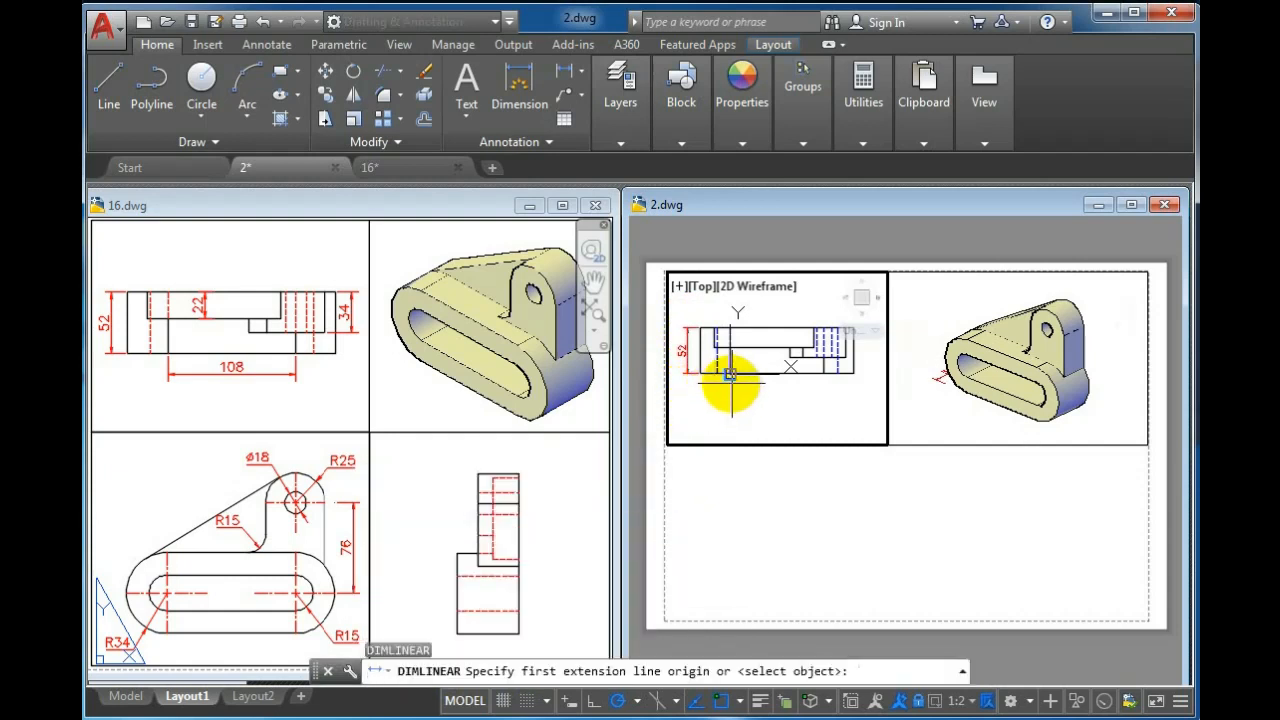
click(731, 378)
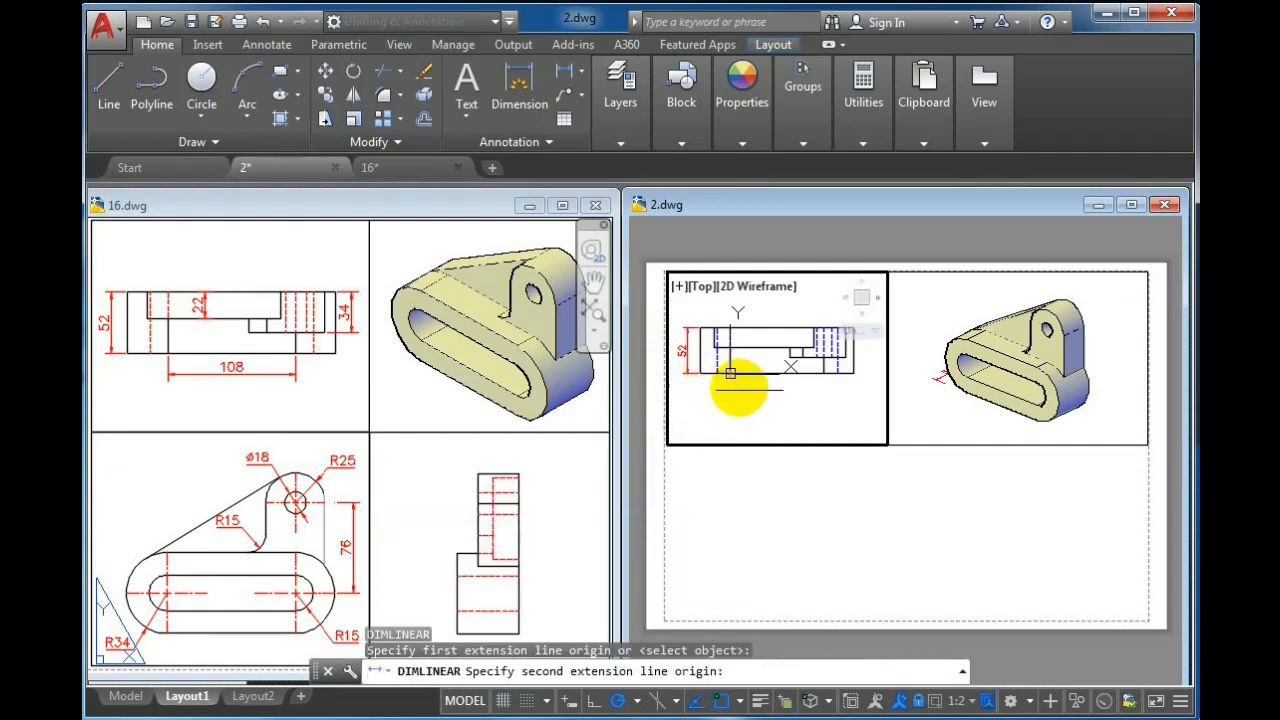
click(825, 375)
click(822, 390)
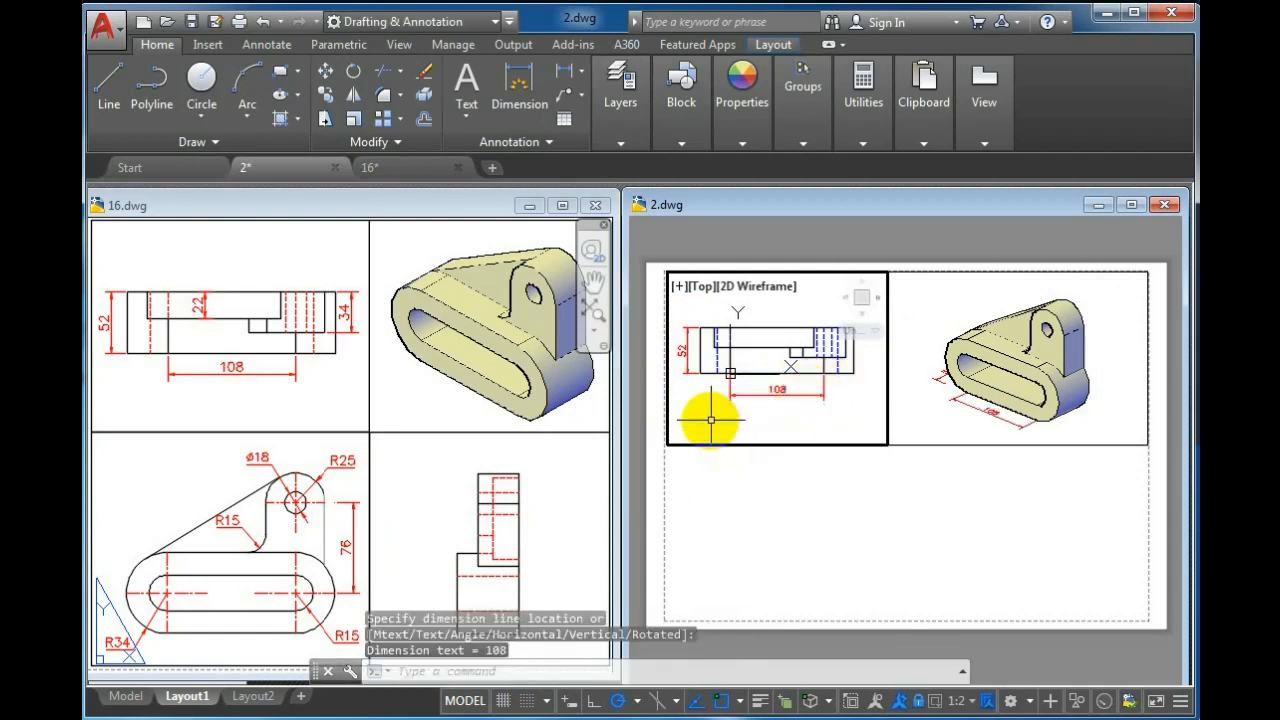
Create a third viewport with MVIEW in the lower-left area of the sheet, below the Top viewport
double_click(757, 491)
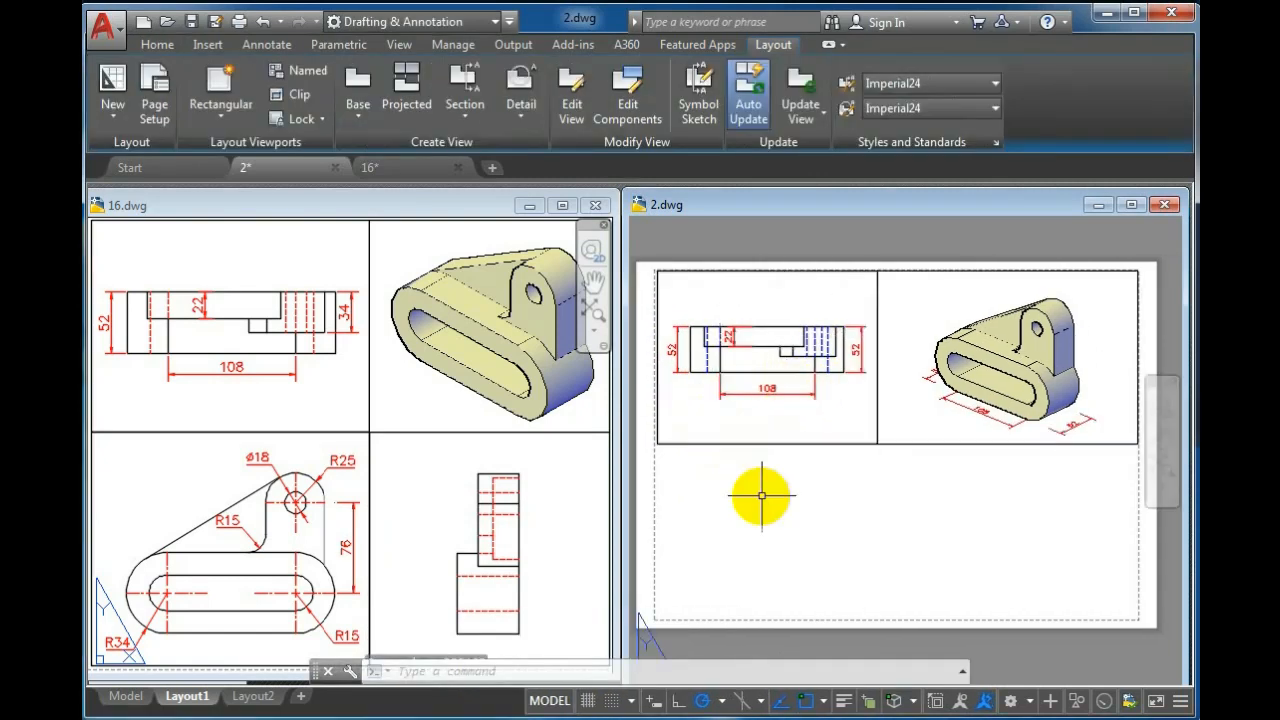
double_click(711, 411)
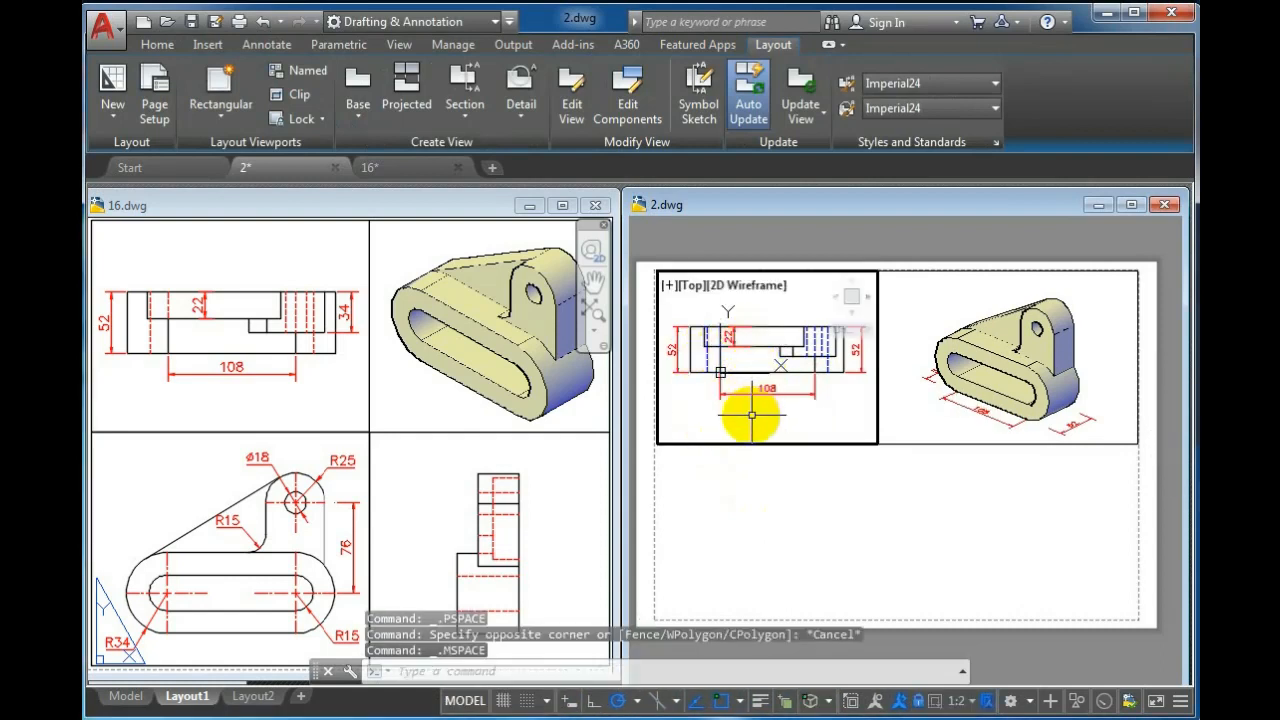
double_click(757, 492)
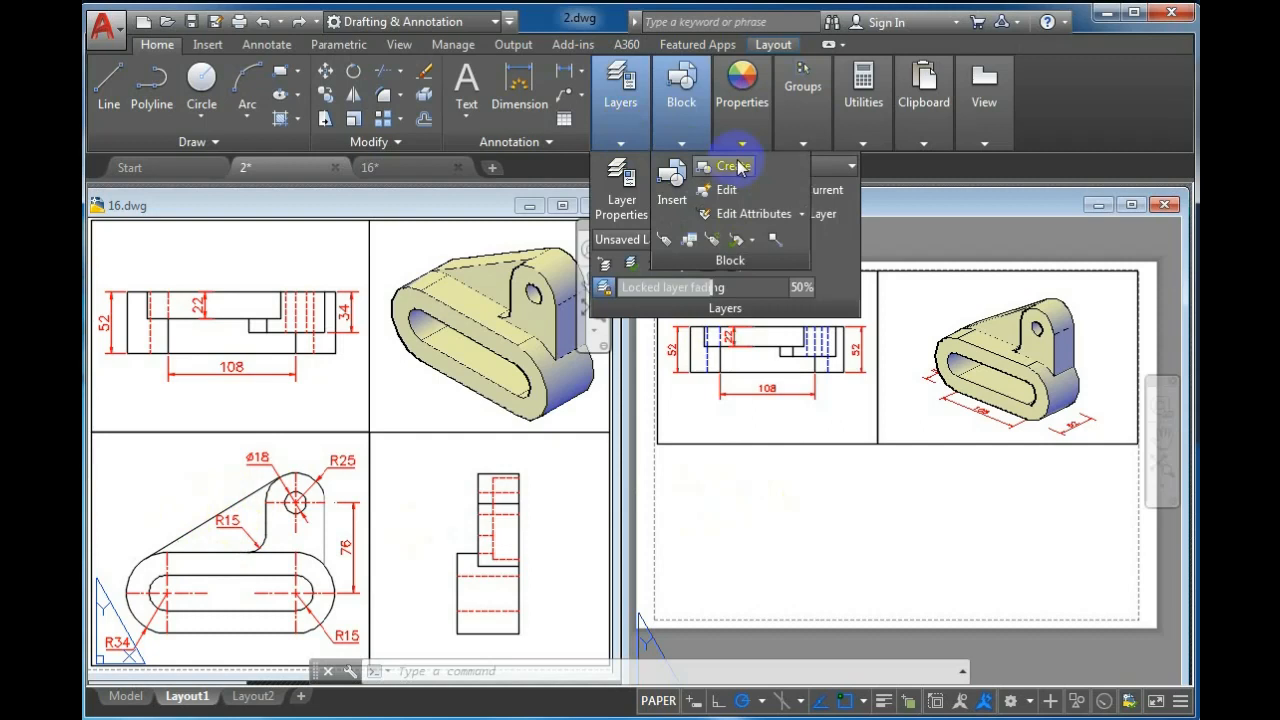
mouse_move(615, 145)
click(823, 528)
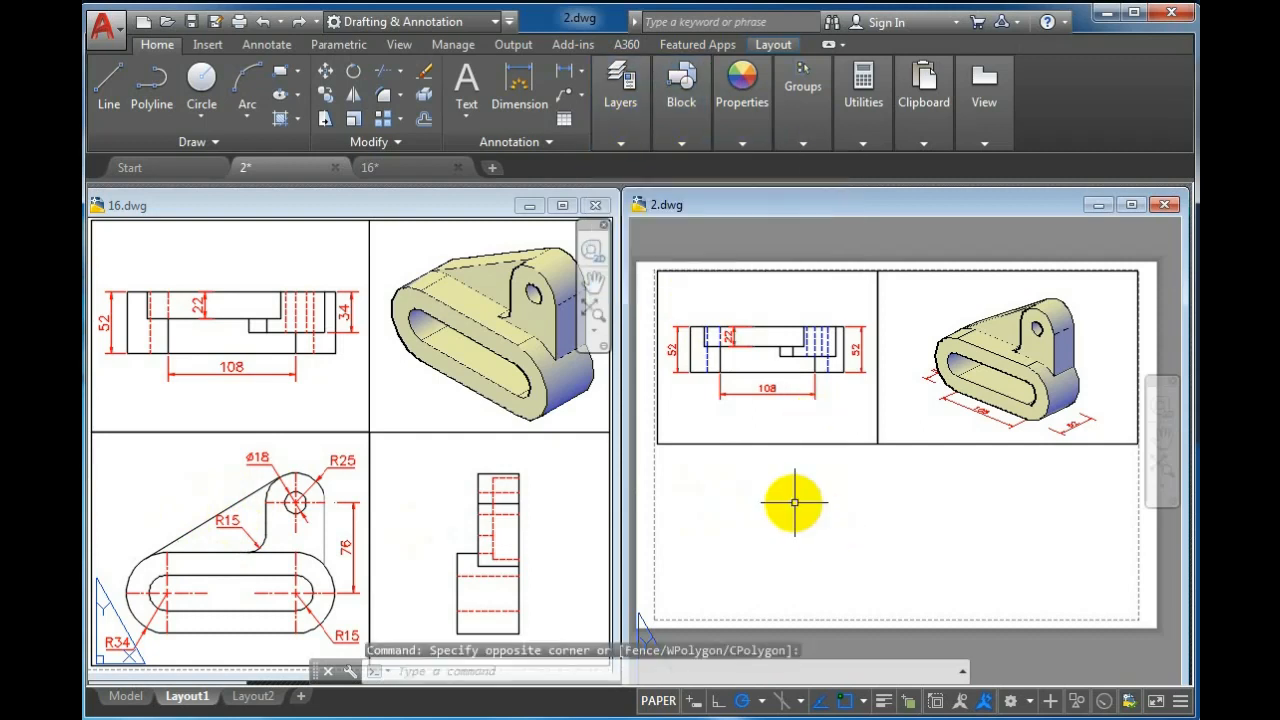
text(mv)
key(Return)
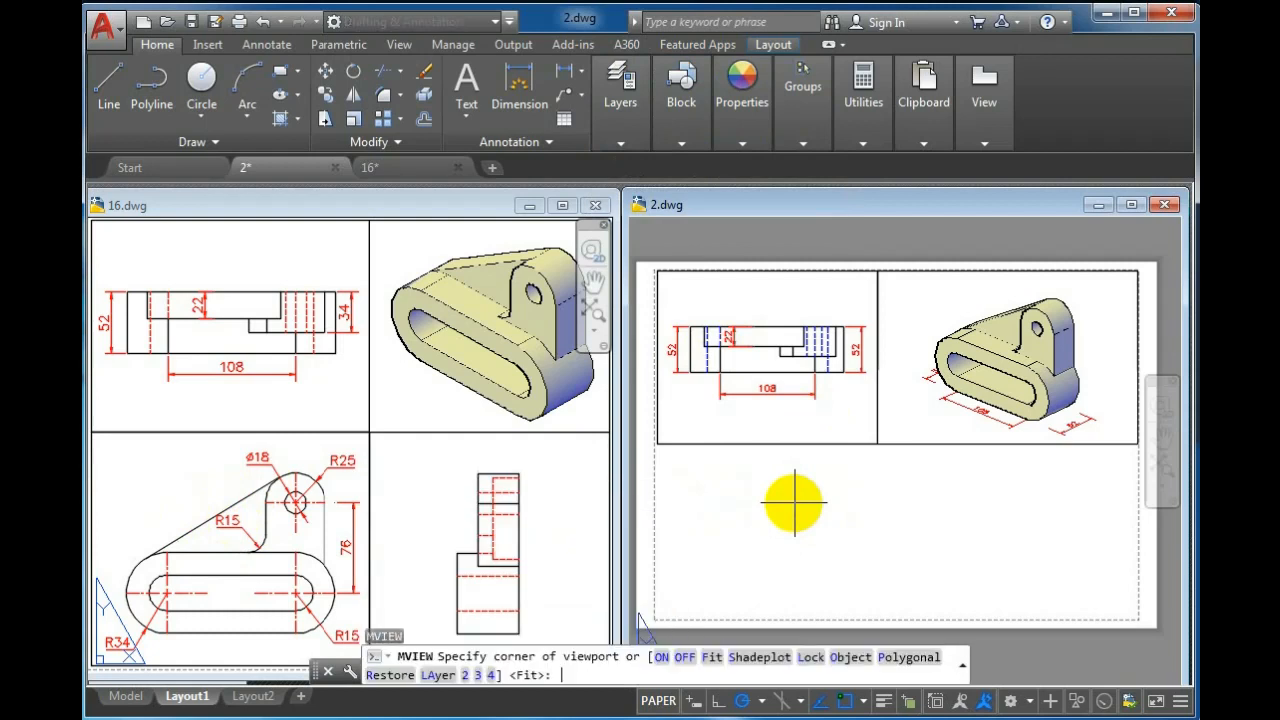
click(877, 444)
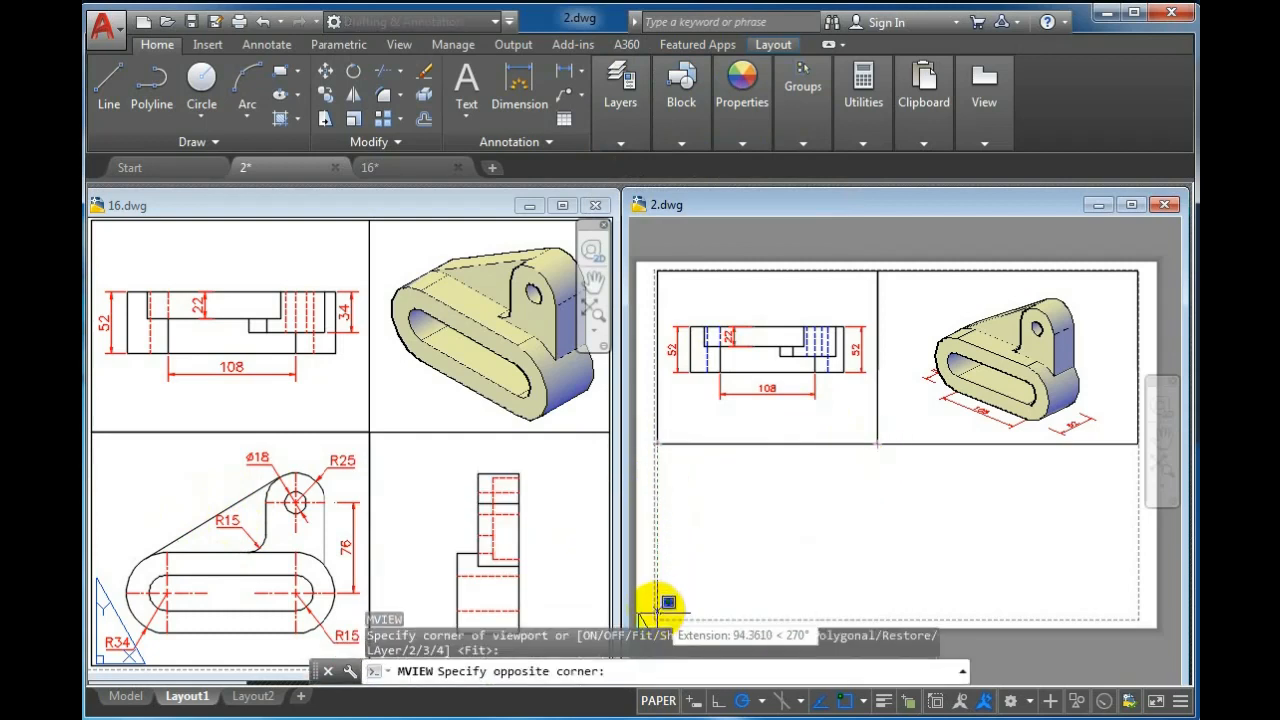
click(663, 610)
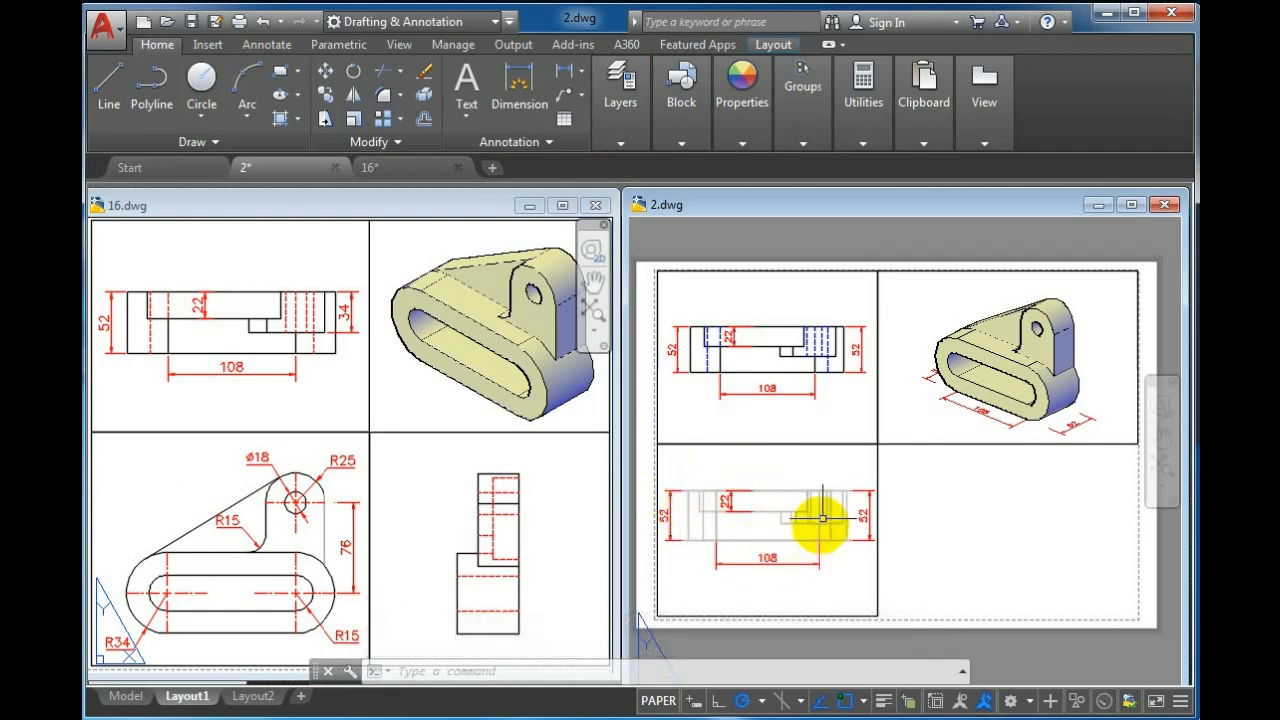
Set the PV-E7F layer to be frozen in new viewports in the layer properties
click(620, 95)
click(622, 186)
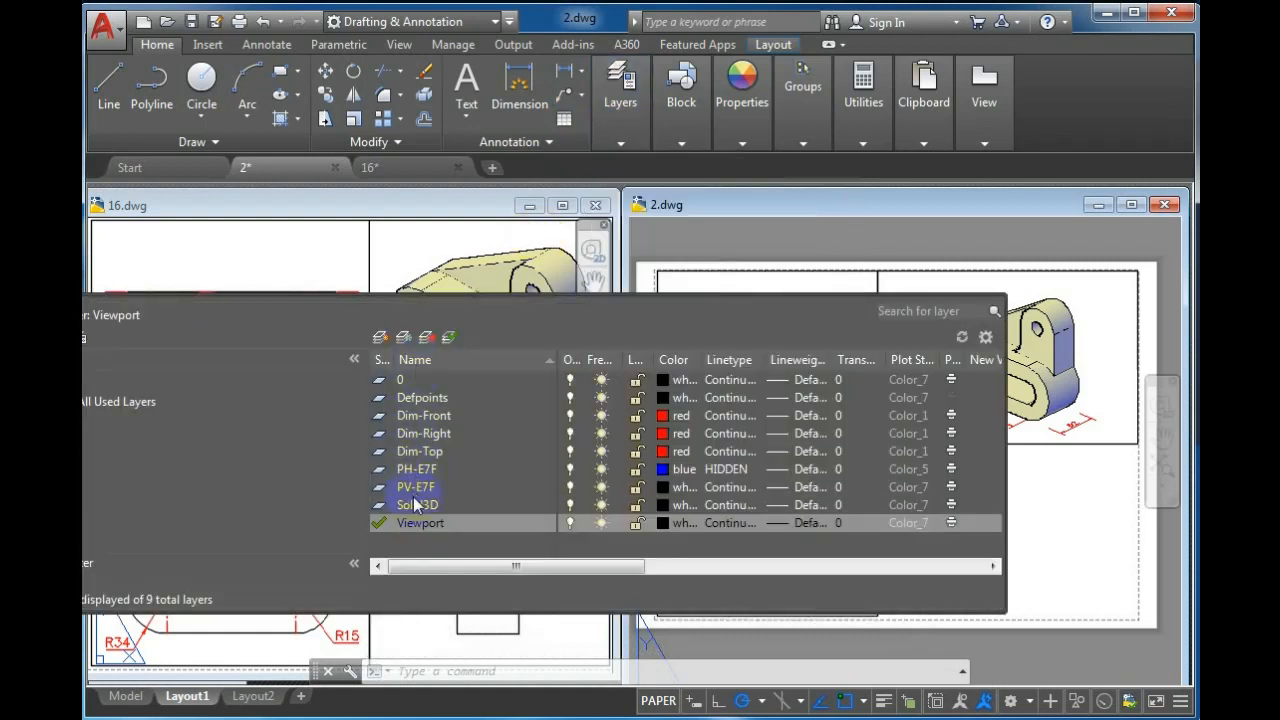
drag(430, 565, 470, 565)
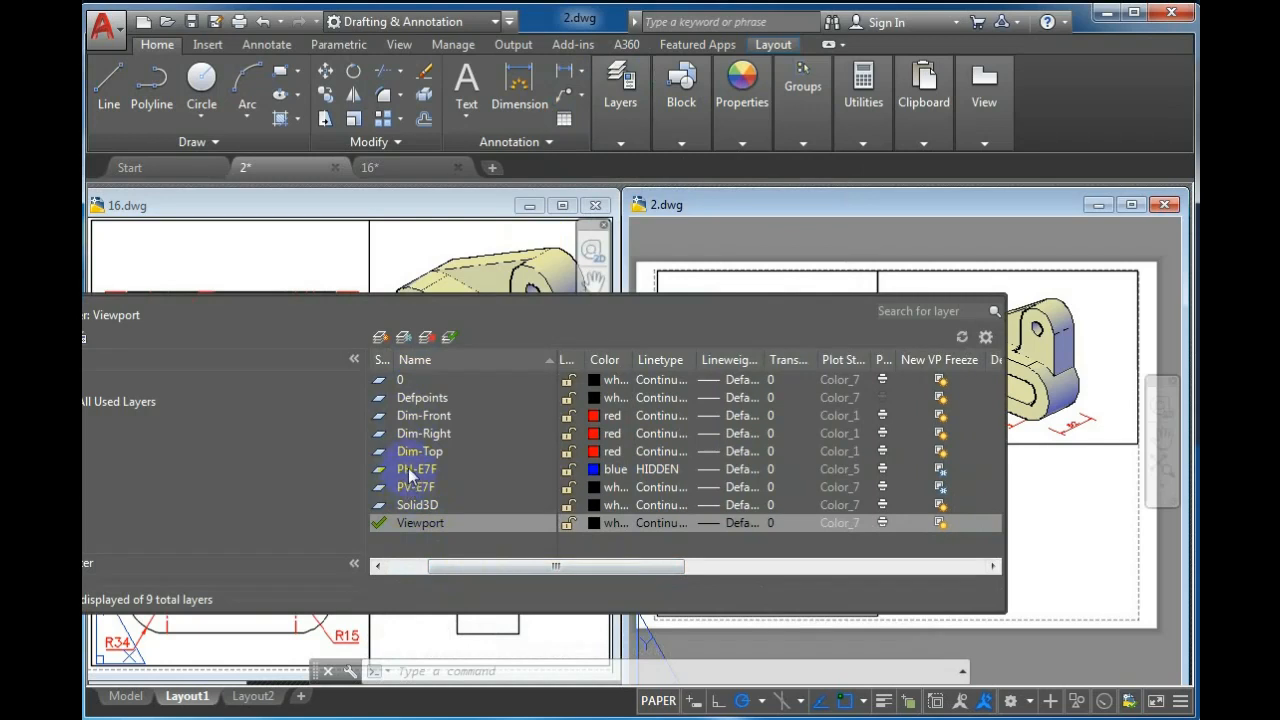
click(940, 487)
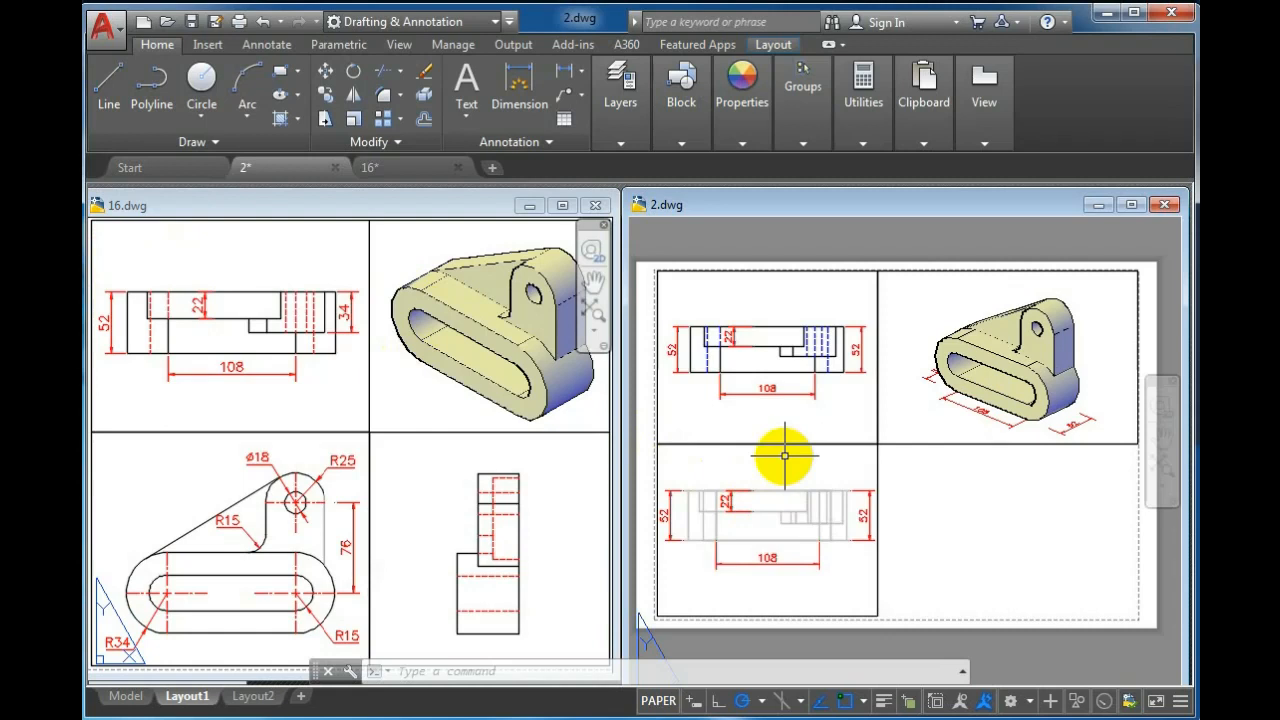
Freeze the Dim-Top layer in the new lower-left viewport
double_click(785, 468)
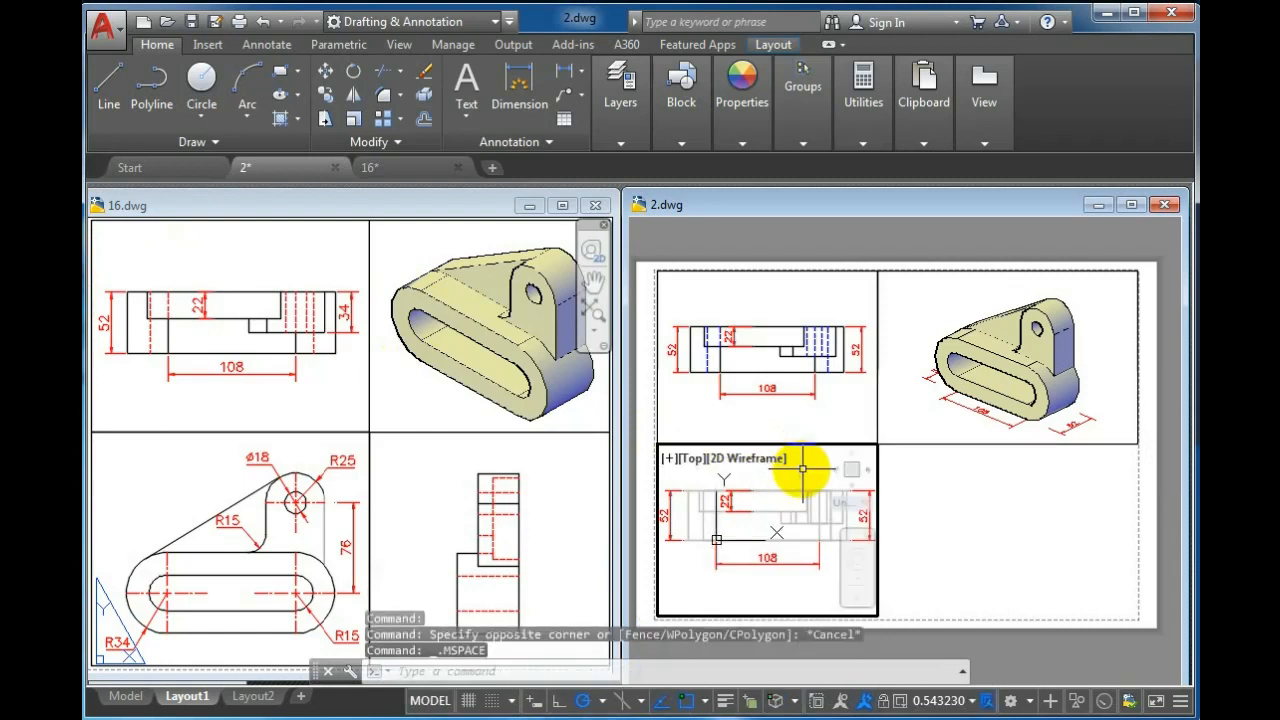
click(620, 95)
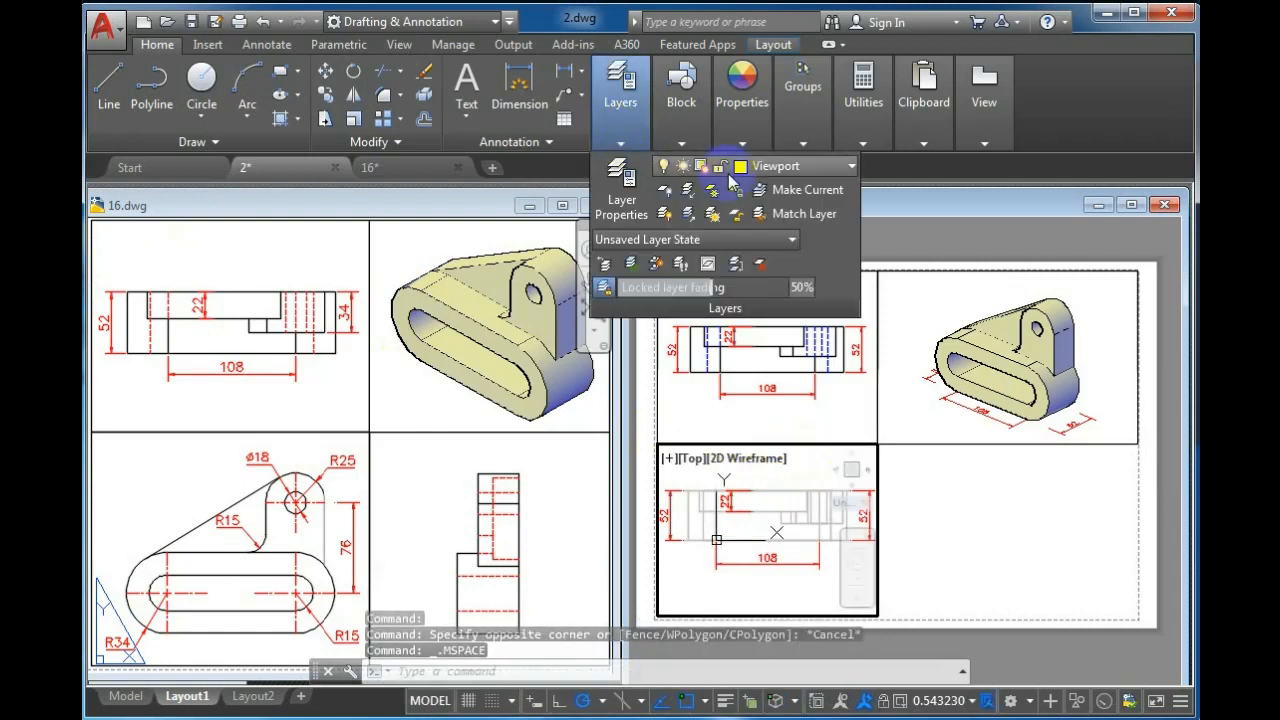
click(826, 166)
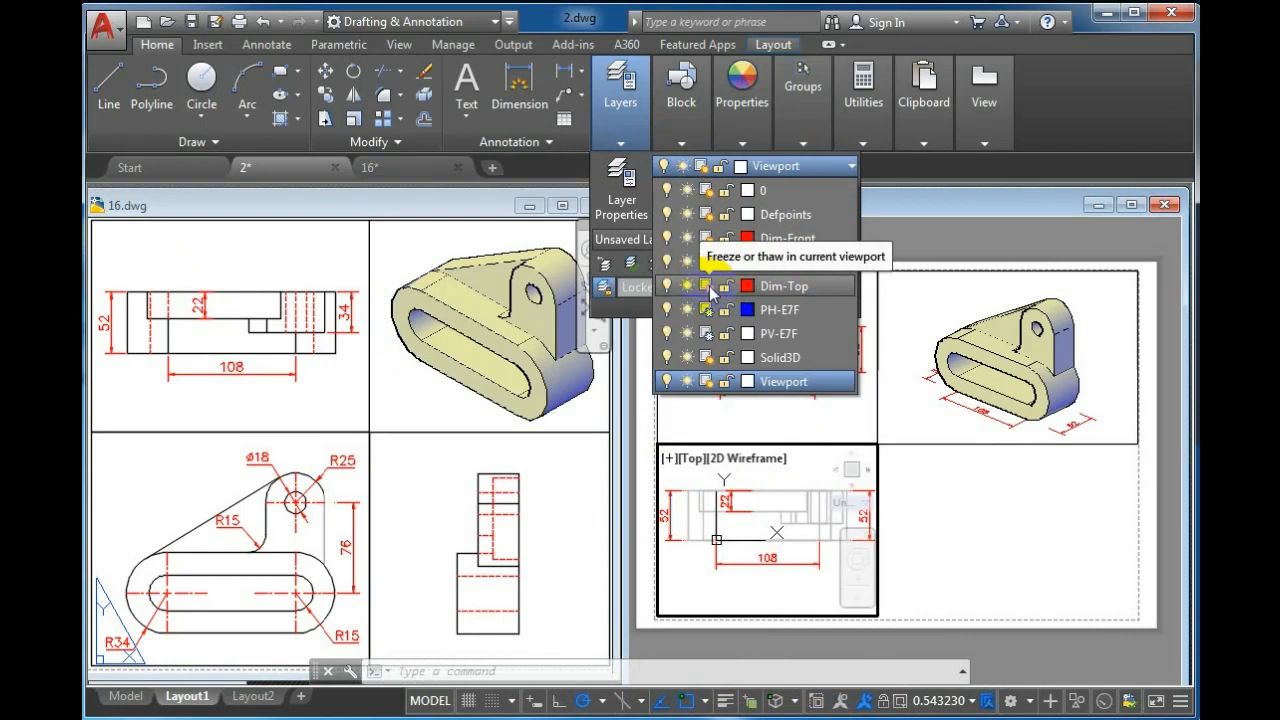
click(709, 286)
click(780, 484)
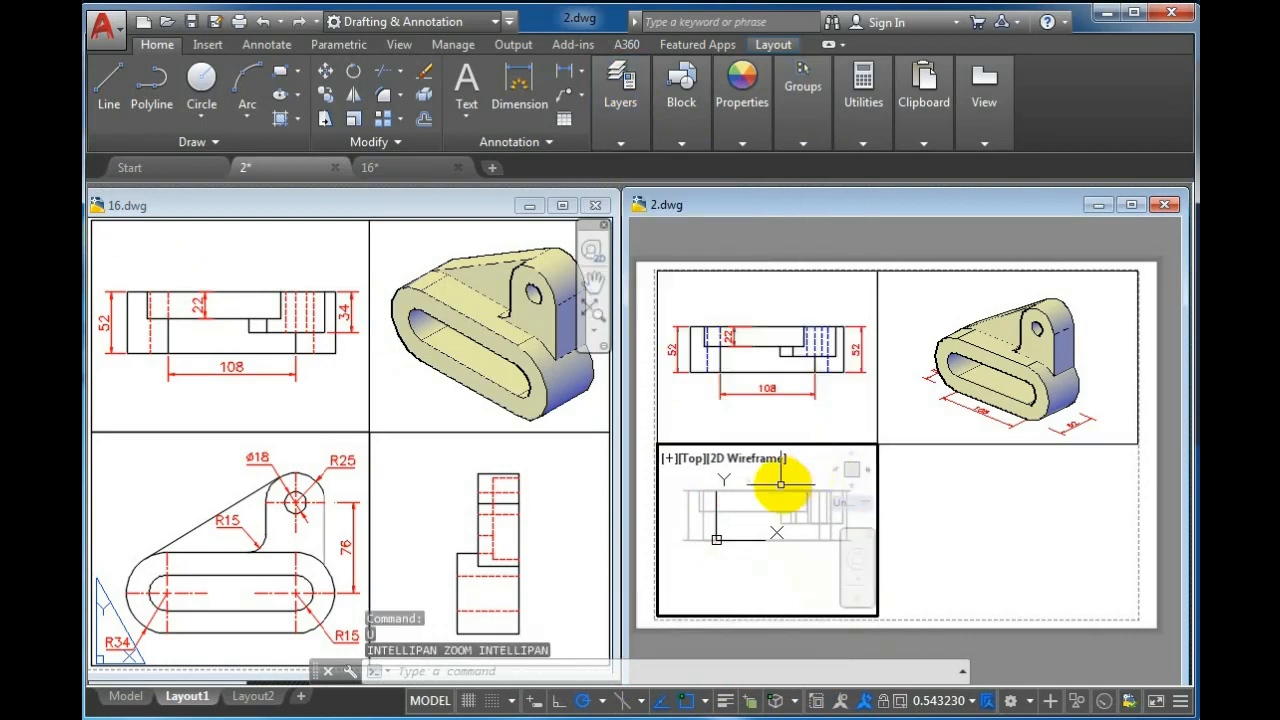
Set the lower-left viewport to the Front view and zoom it to a 0.5xp scale
click(697, 459)
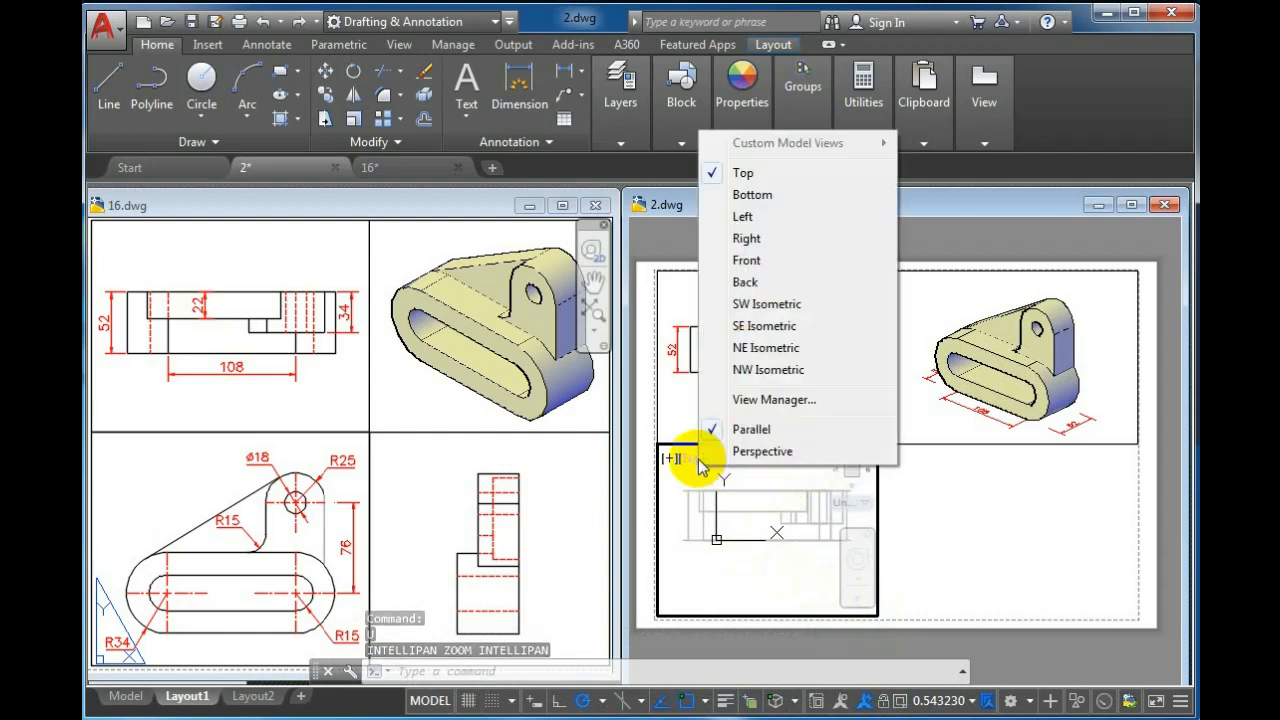
click(740, 261)
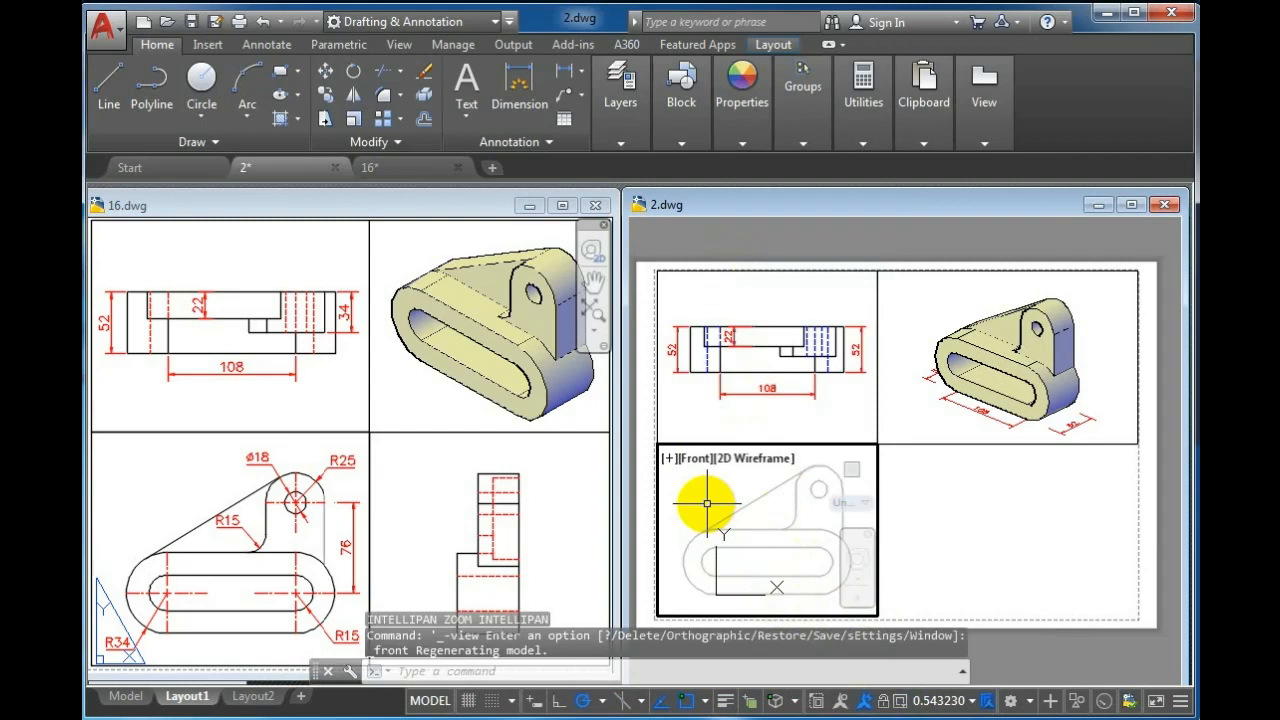
text(z)
key(Return)
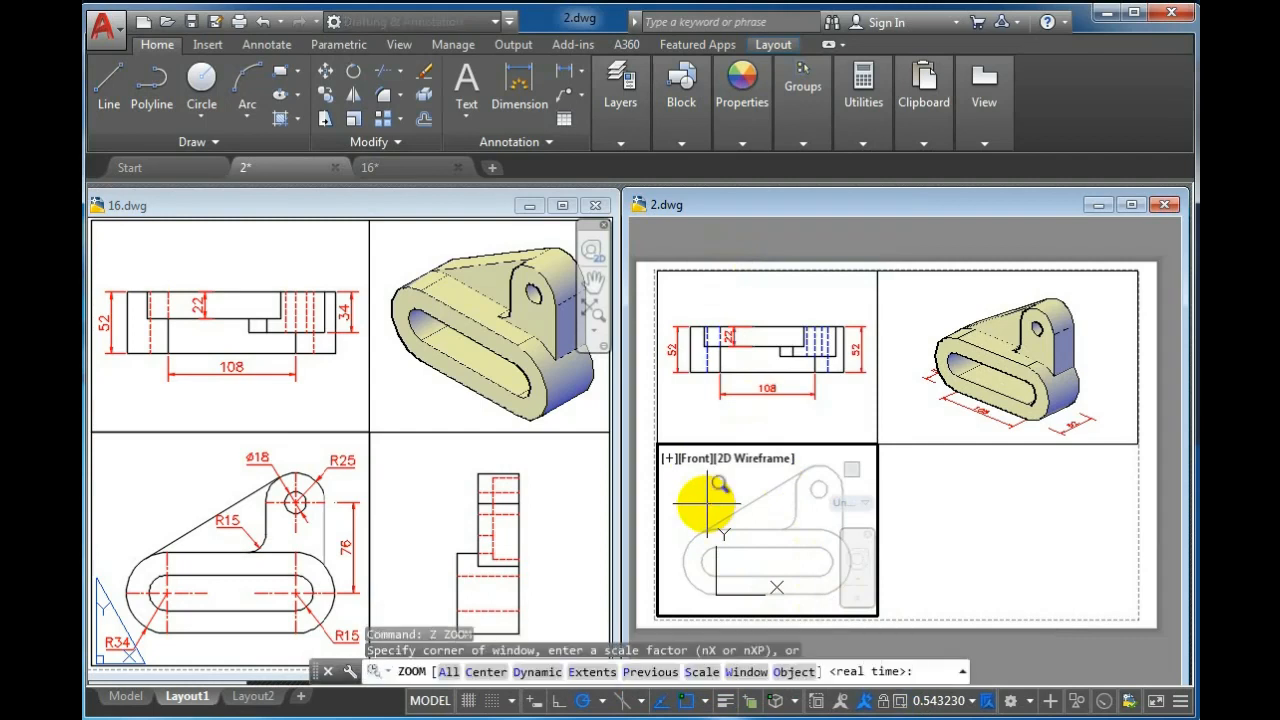
text(0.5x)
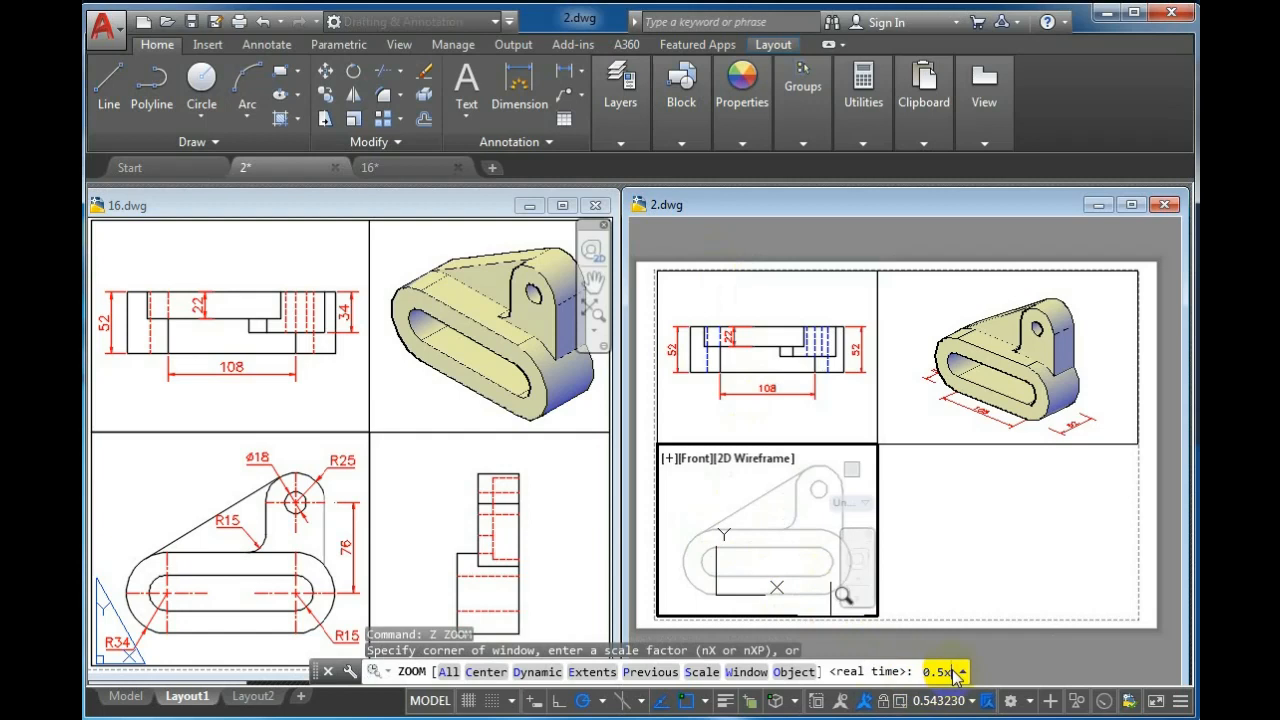
text(p)
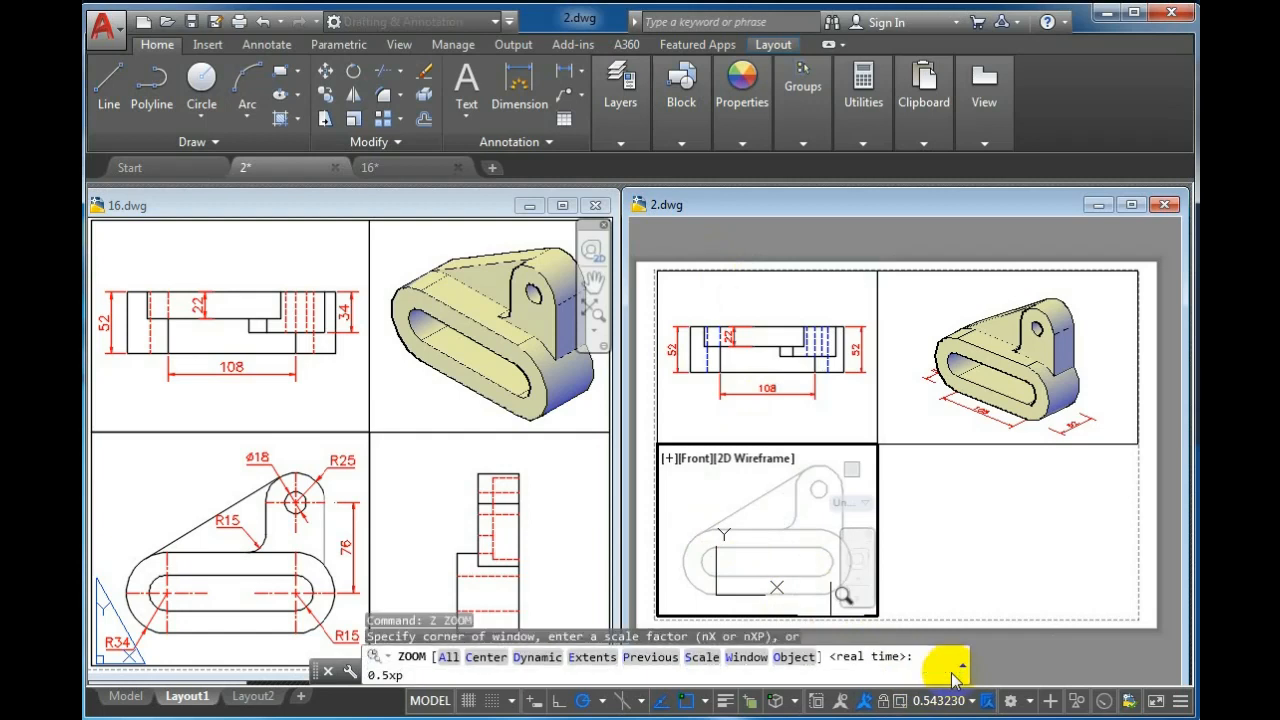
key(Return)
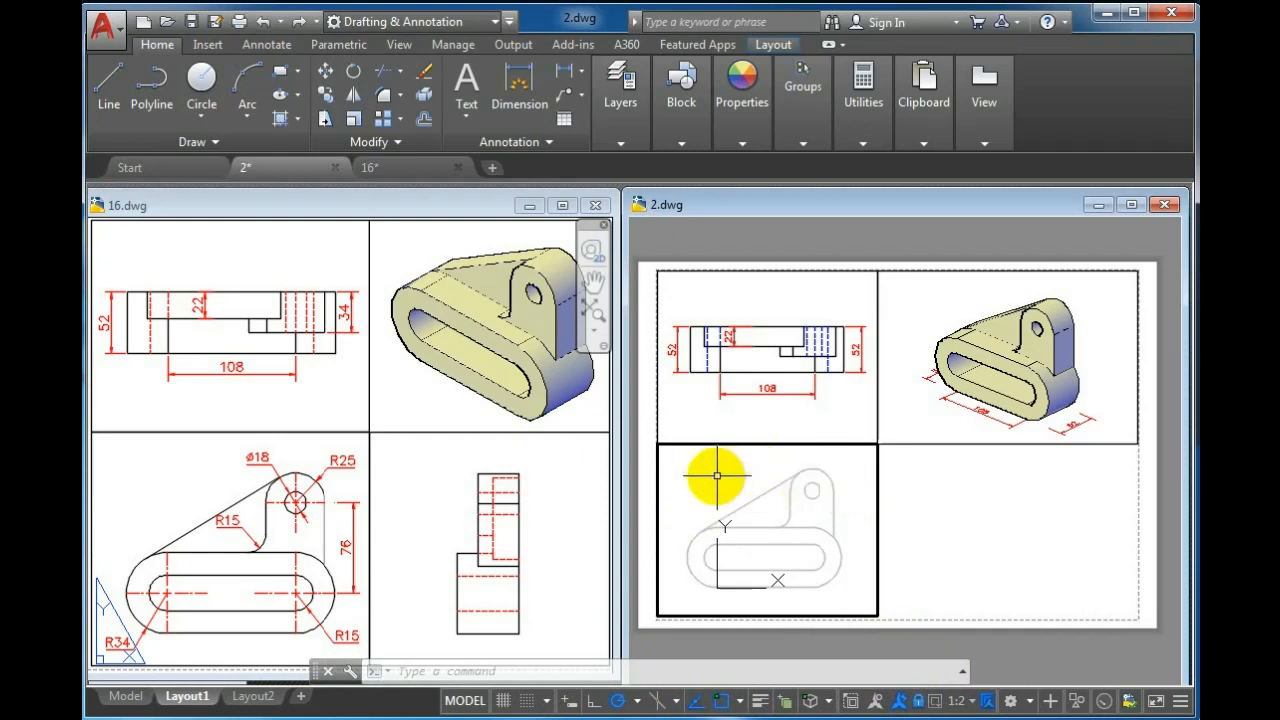
Generate profile lines of the solid in the Front viewport with SOLPROF, accepting the default options
text(solp)
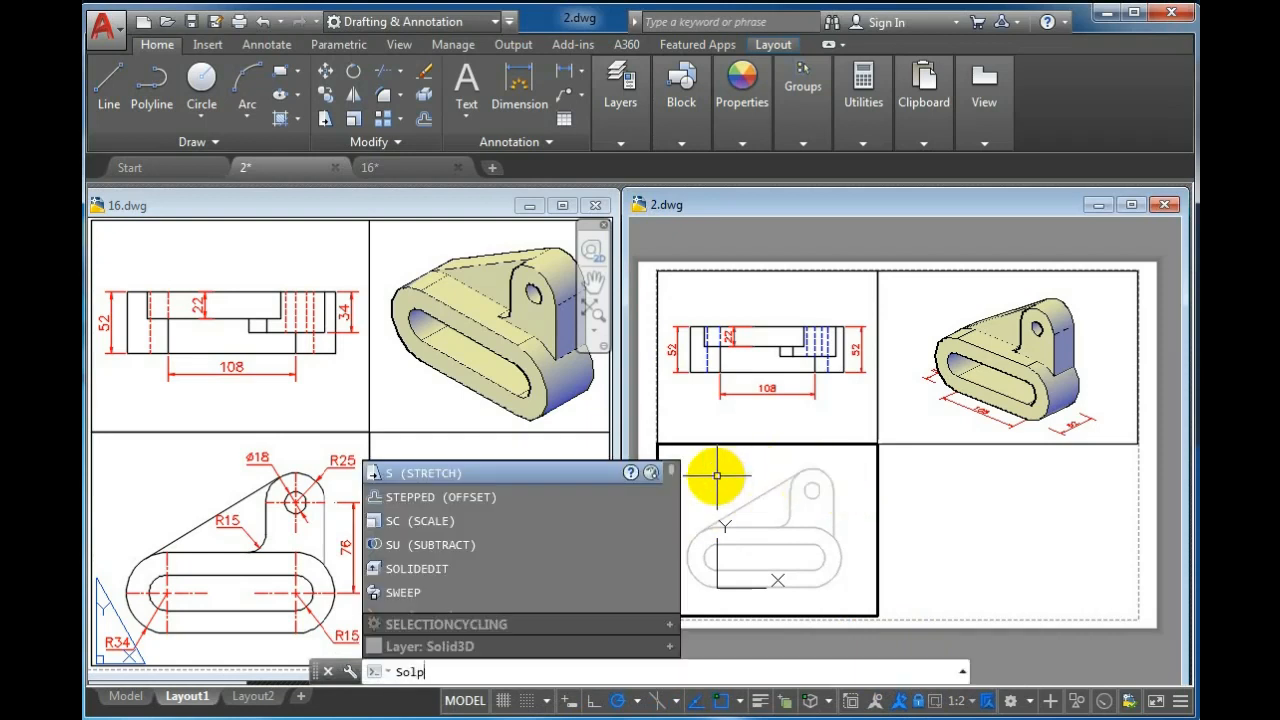
text(r)
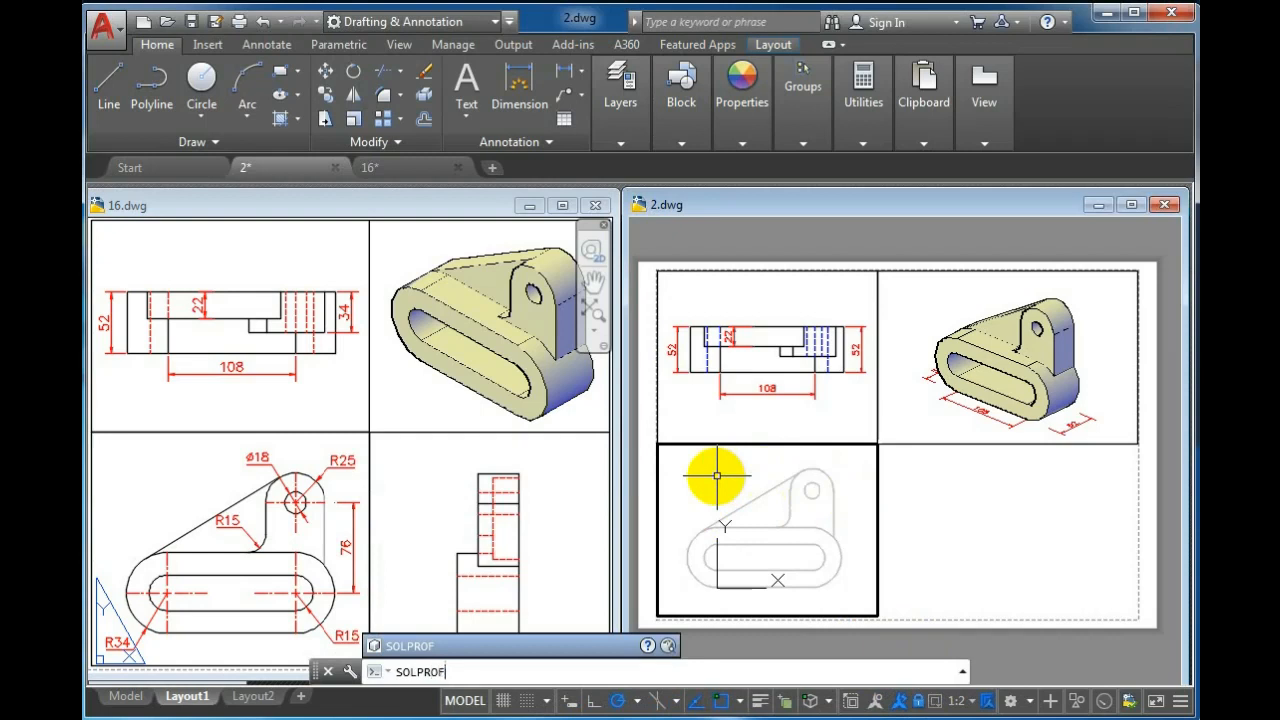
key(Return)
click(747, 503)
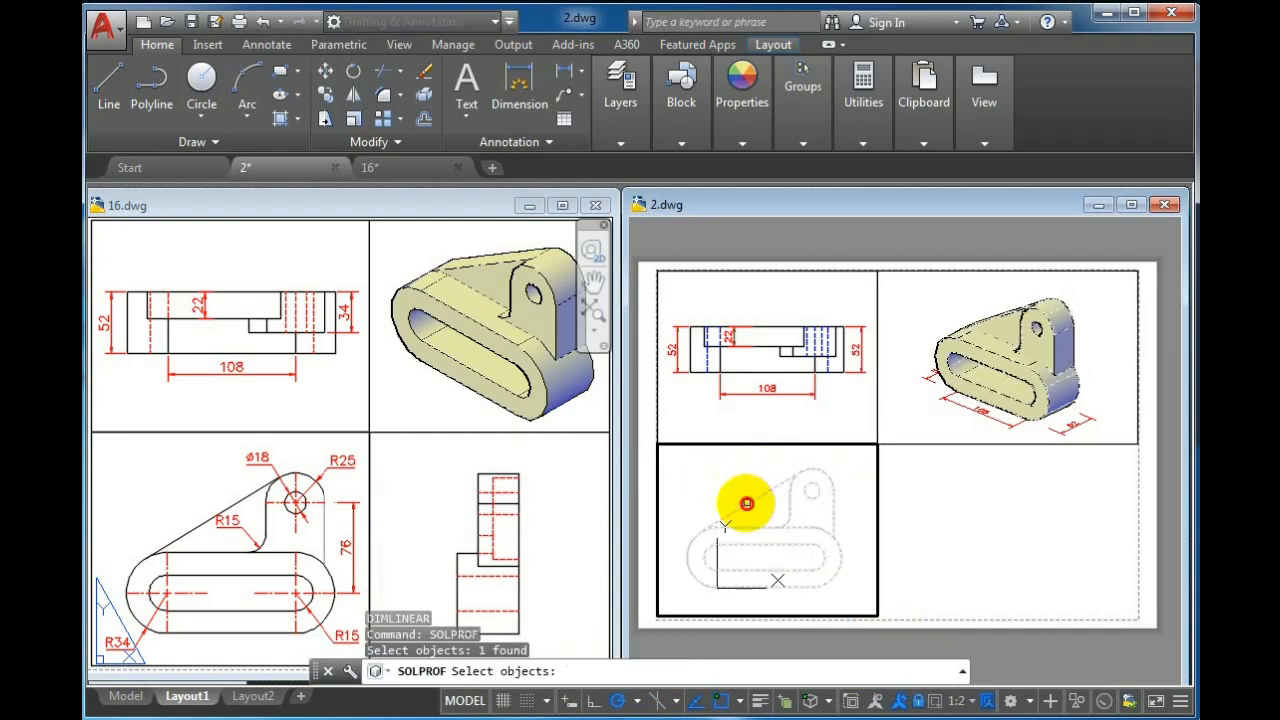
key(Return)
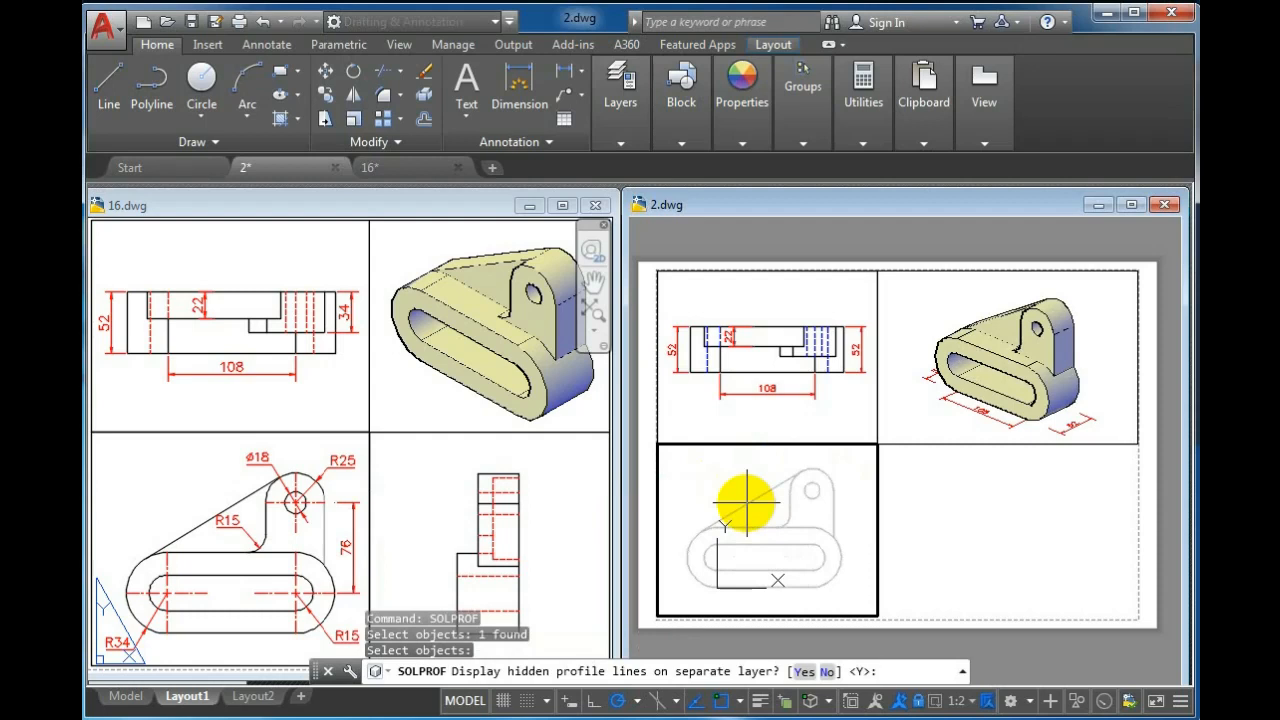
key(Return)
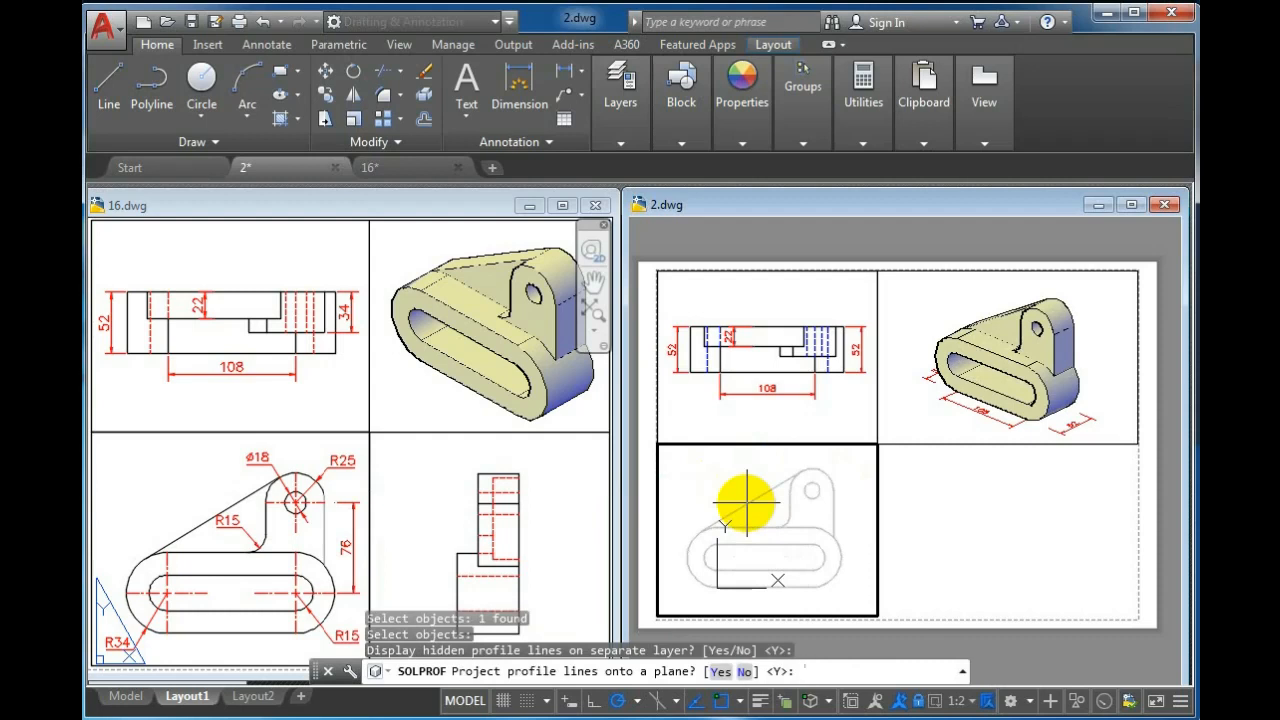
key(Return)
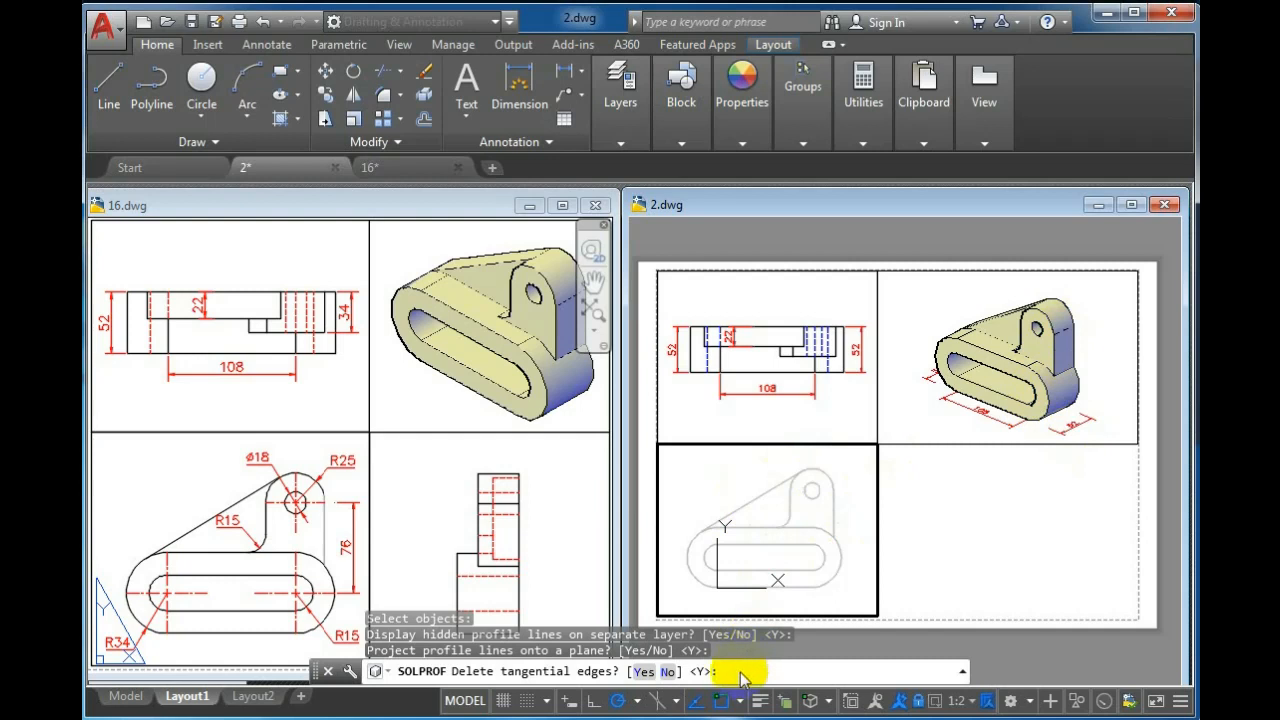
key(Return)
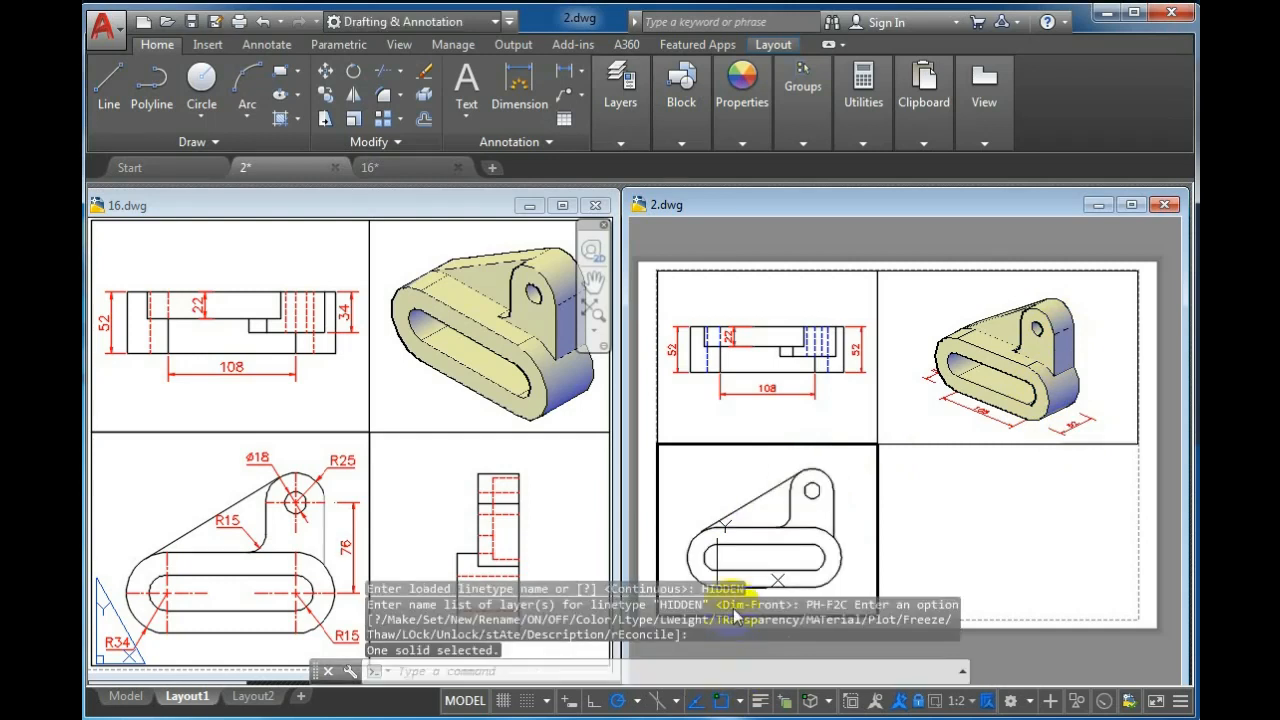
Freeze the Solid3D layer in the Front viewport
click(697, 130)
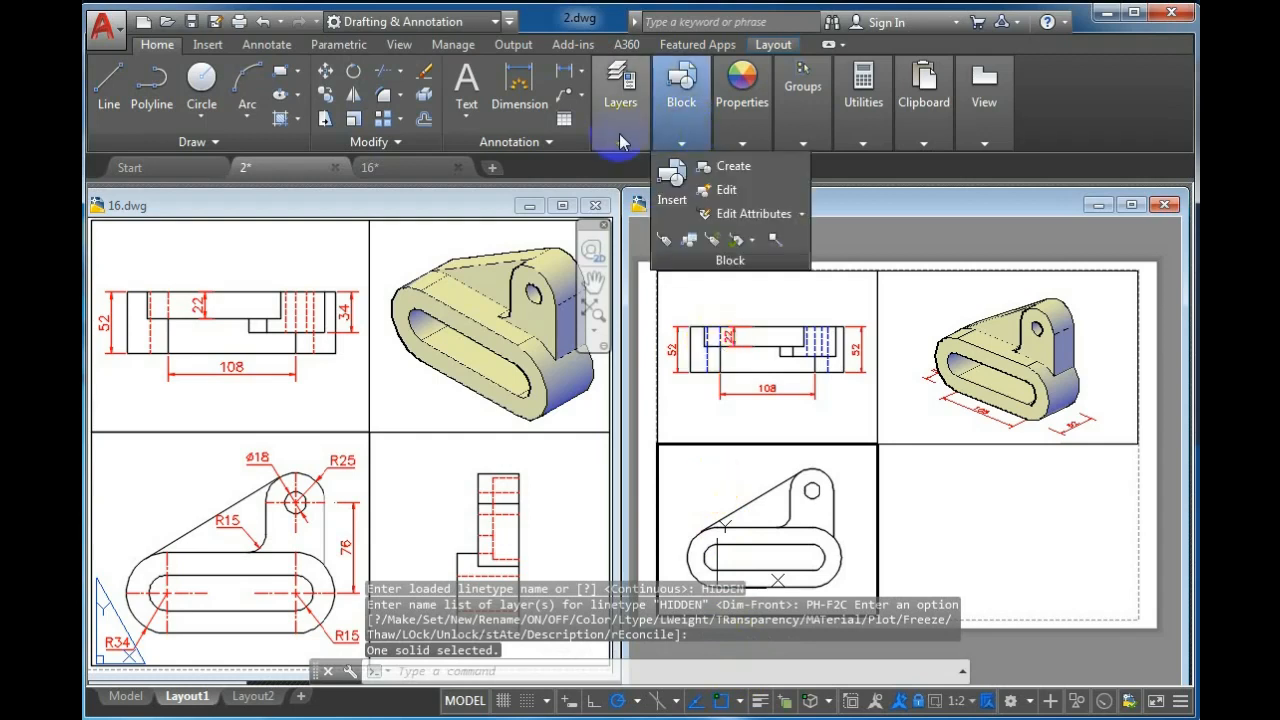
click(620, 100)
click(825, 166)
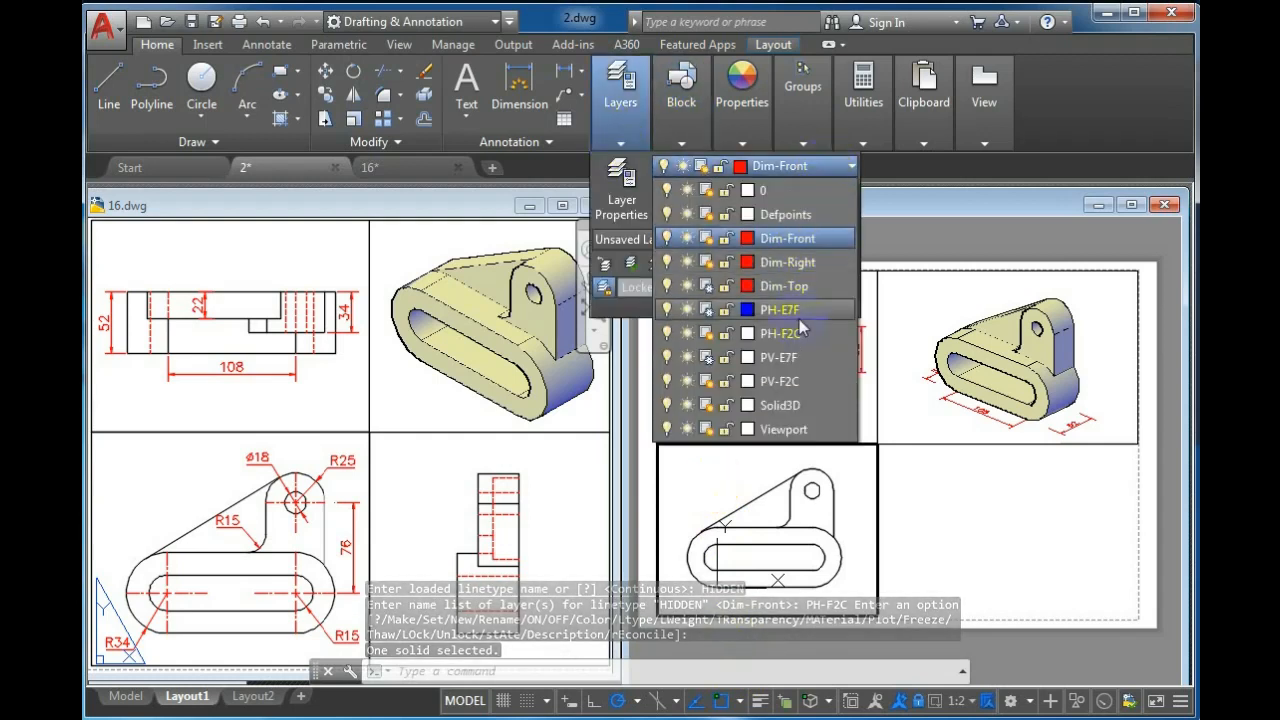
click(707, 406)
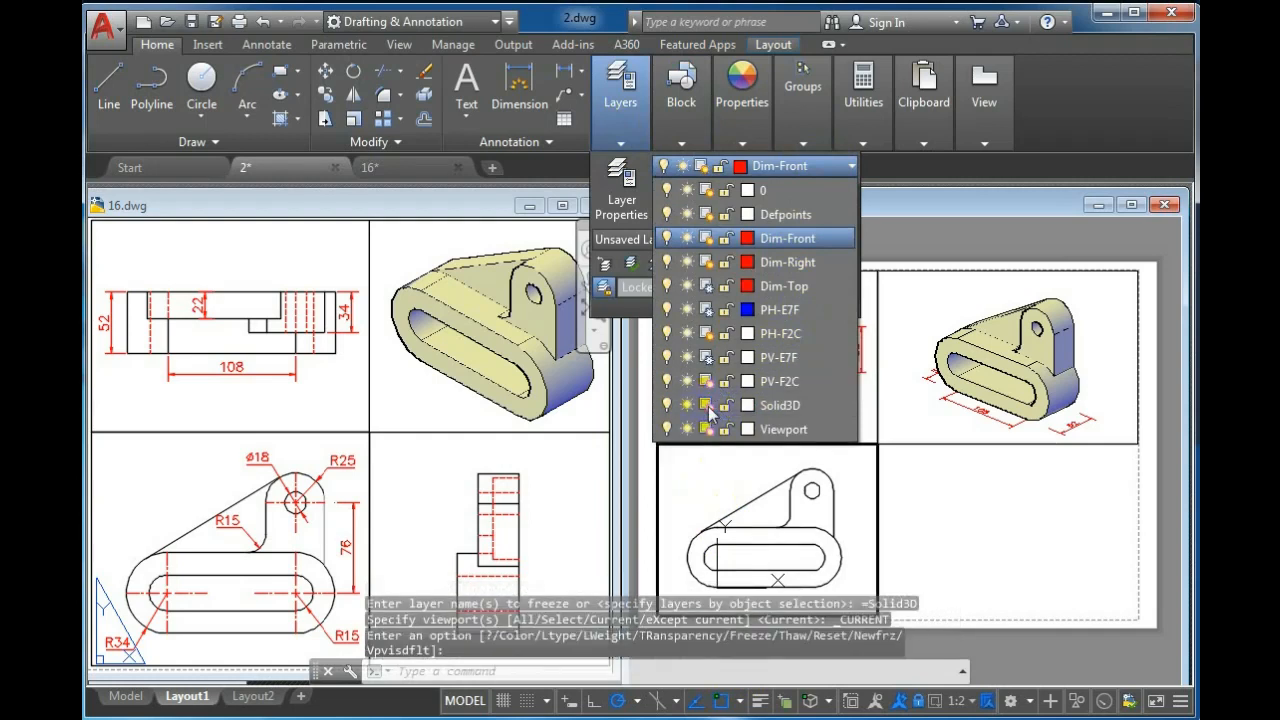
click(700, 477)
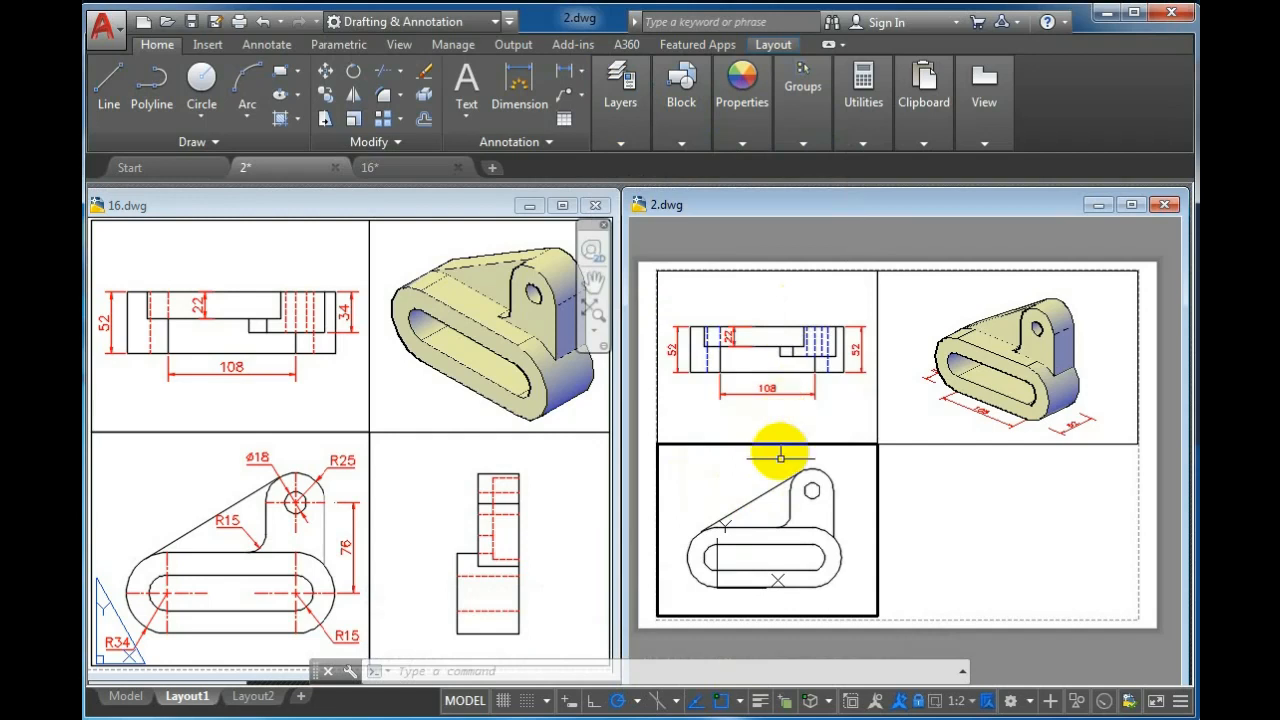
Make Dim-Front the current layer for dimensioning the Front view
click(621, 100)
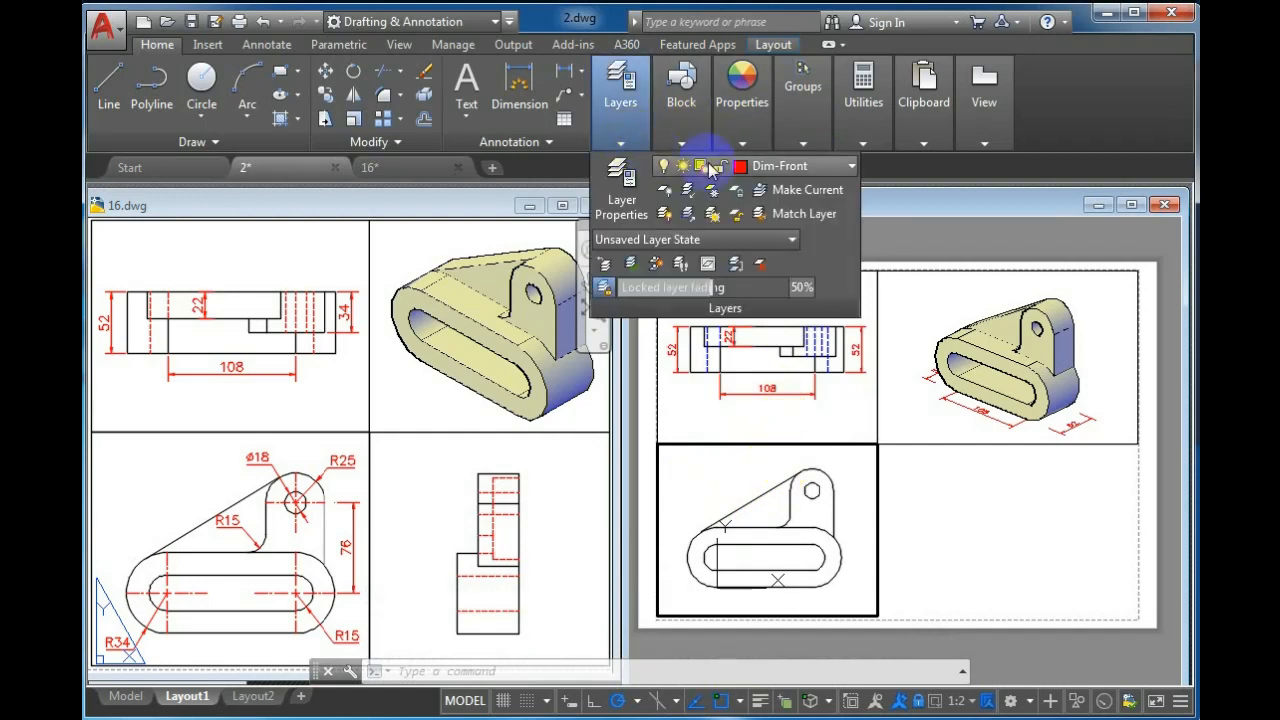
click(805, 165)
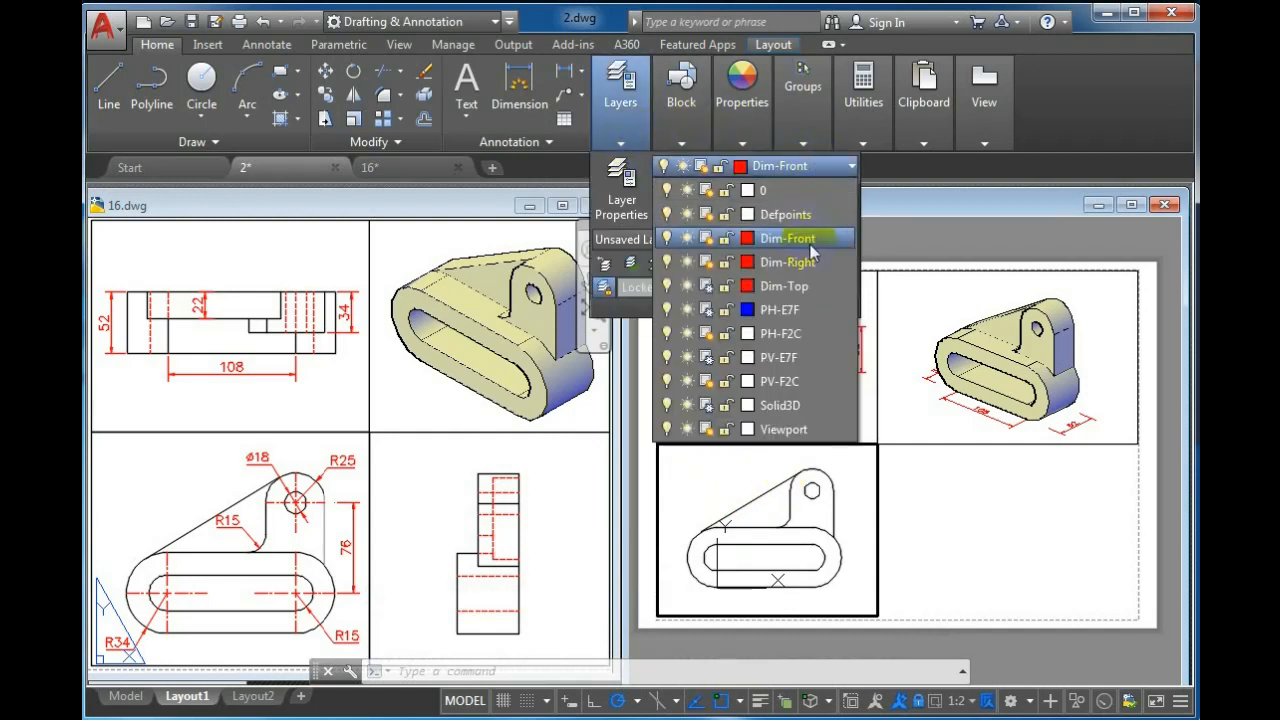
click(805, 239)
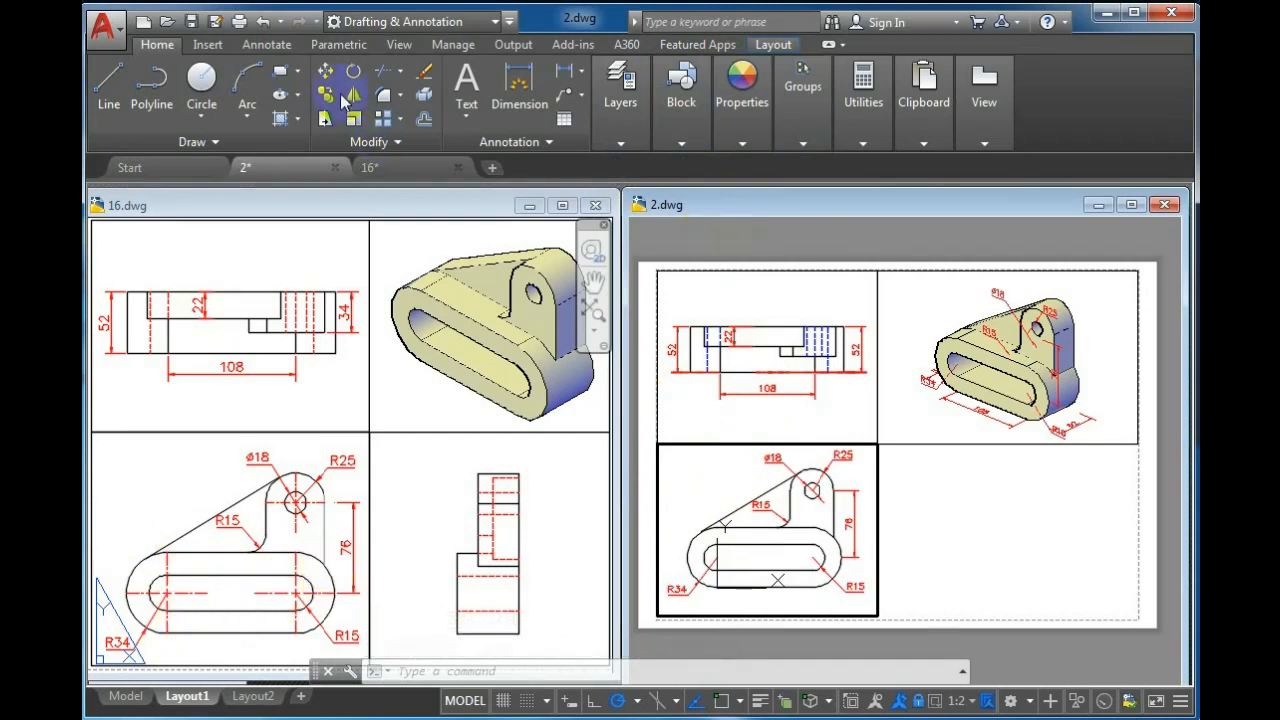
Add center marks to the hole and both slot-end arcs in the Front view
click(267, 46)
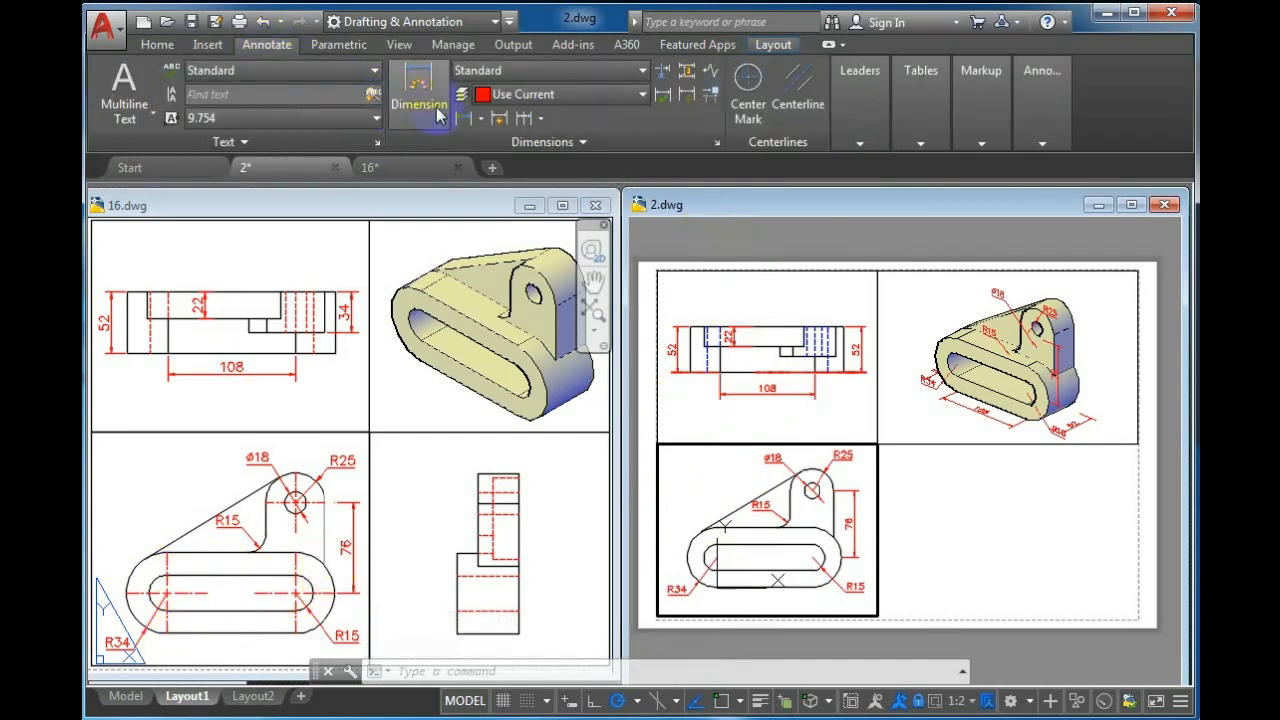
click(742, 80)
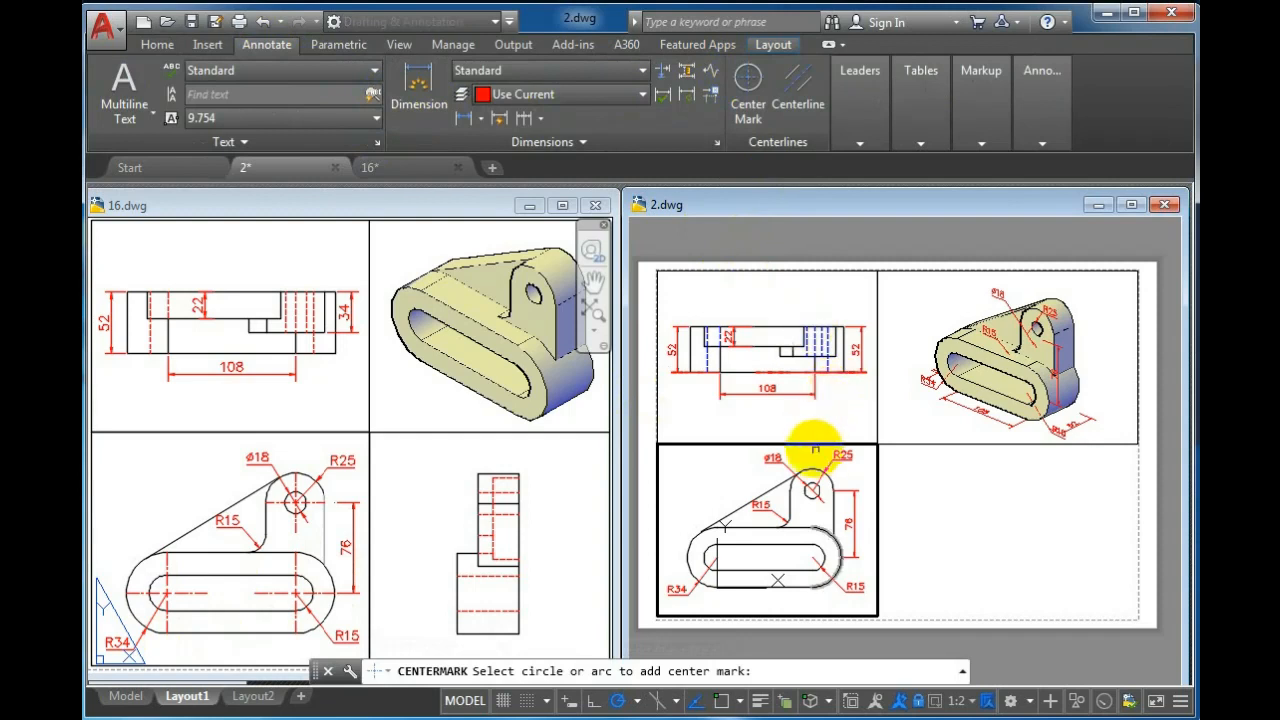
click(812, 487)
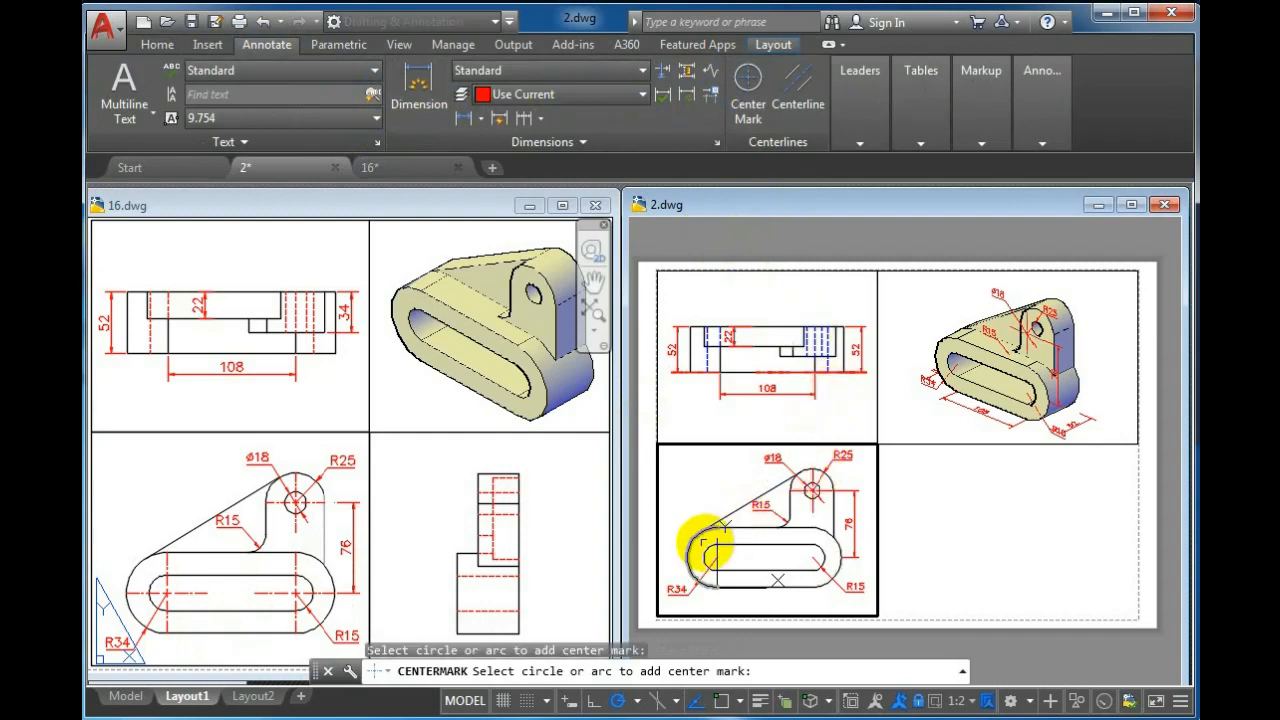
click(688, 540)
click(836, 552)
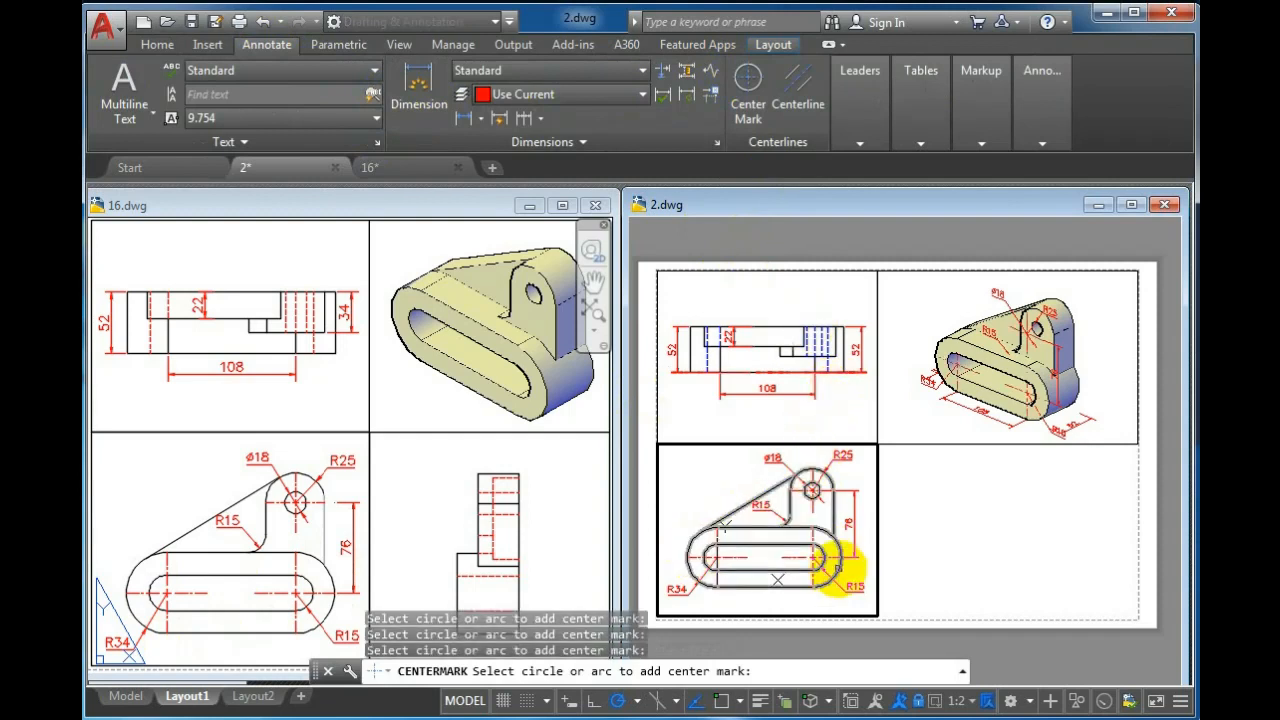
key(Return)
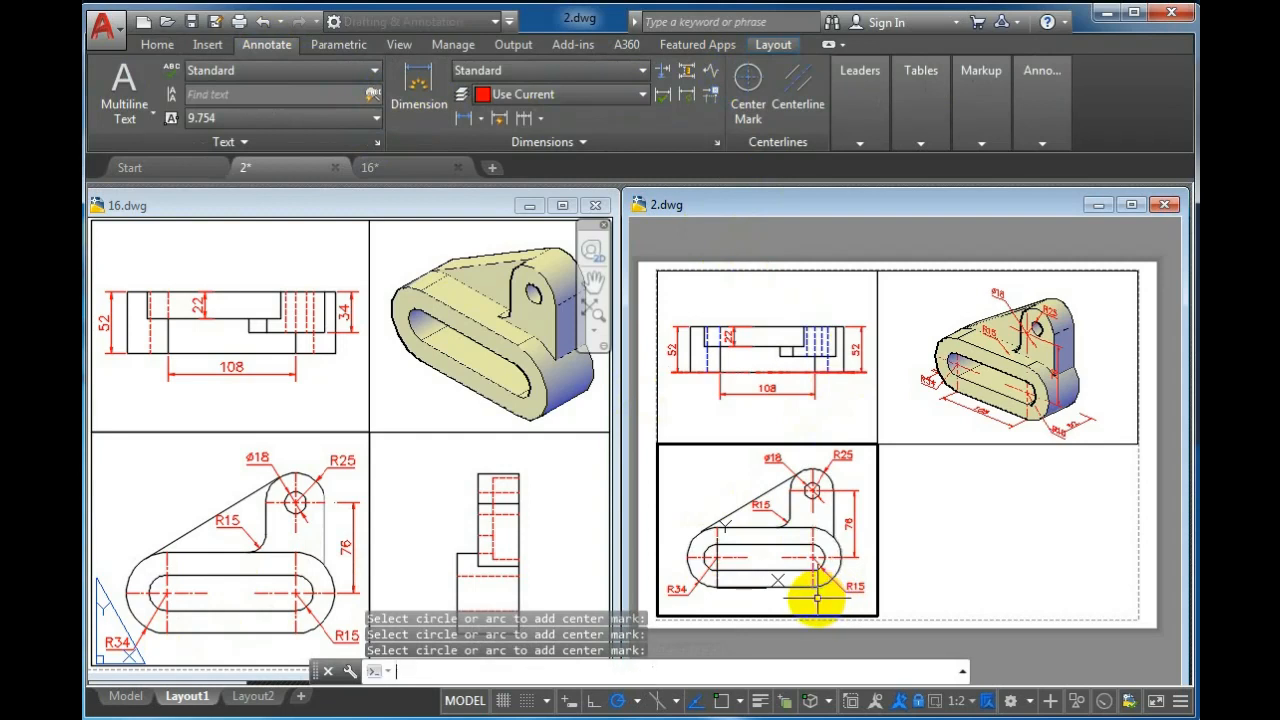
Return to paper space and make Viewport the current layer
double_click(937, 583)
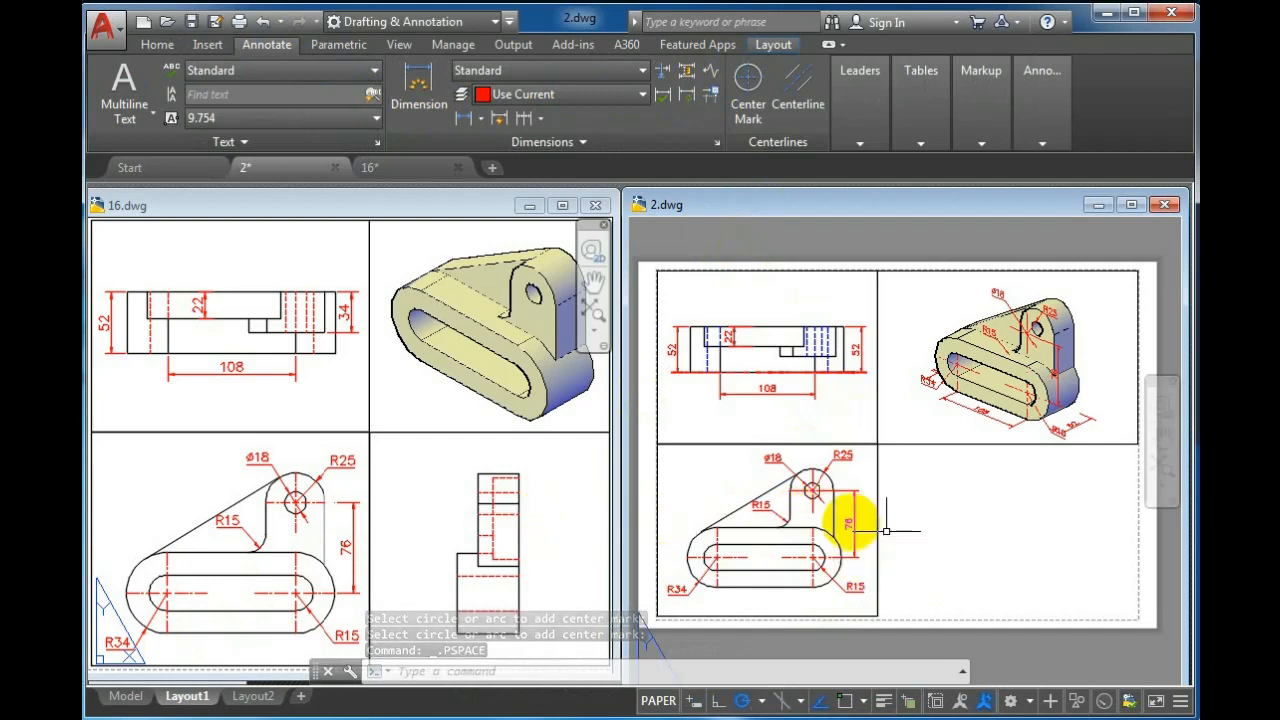
click(160, 46)
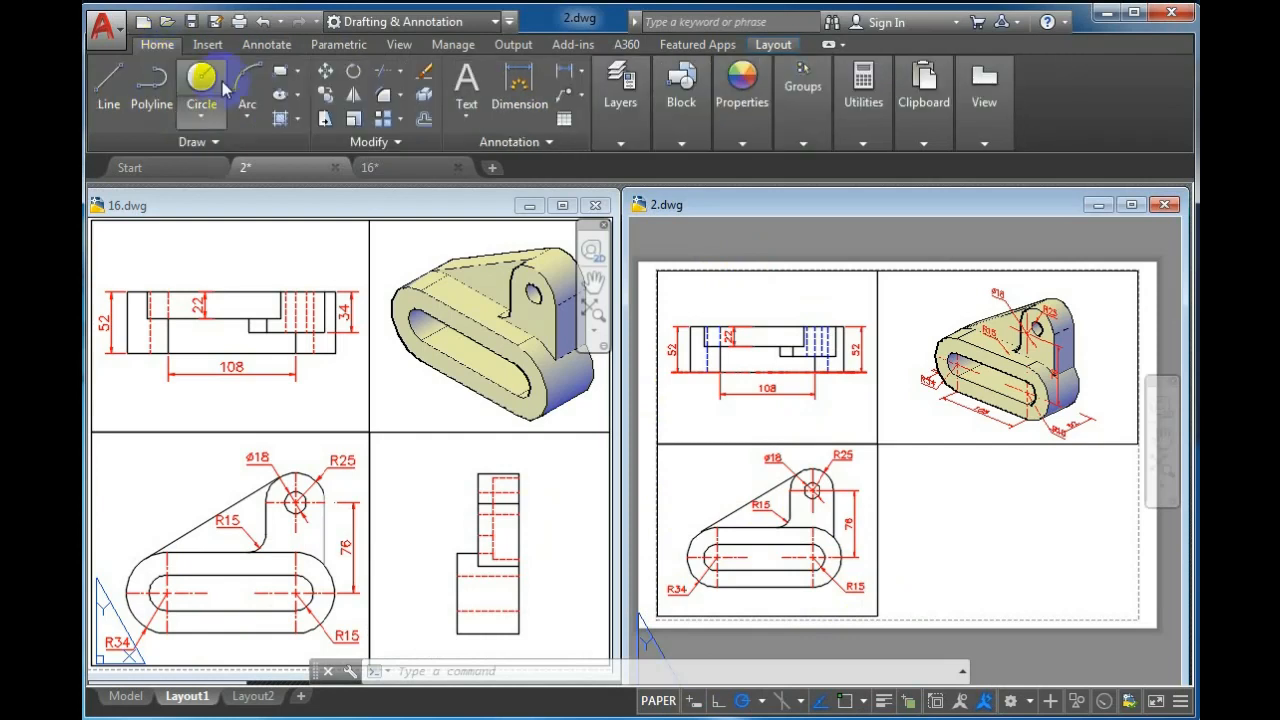
click(618, 143)
click(810, 168)
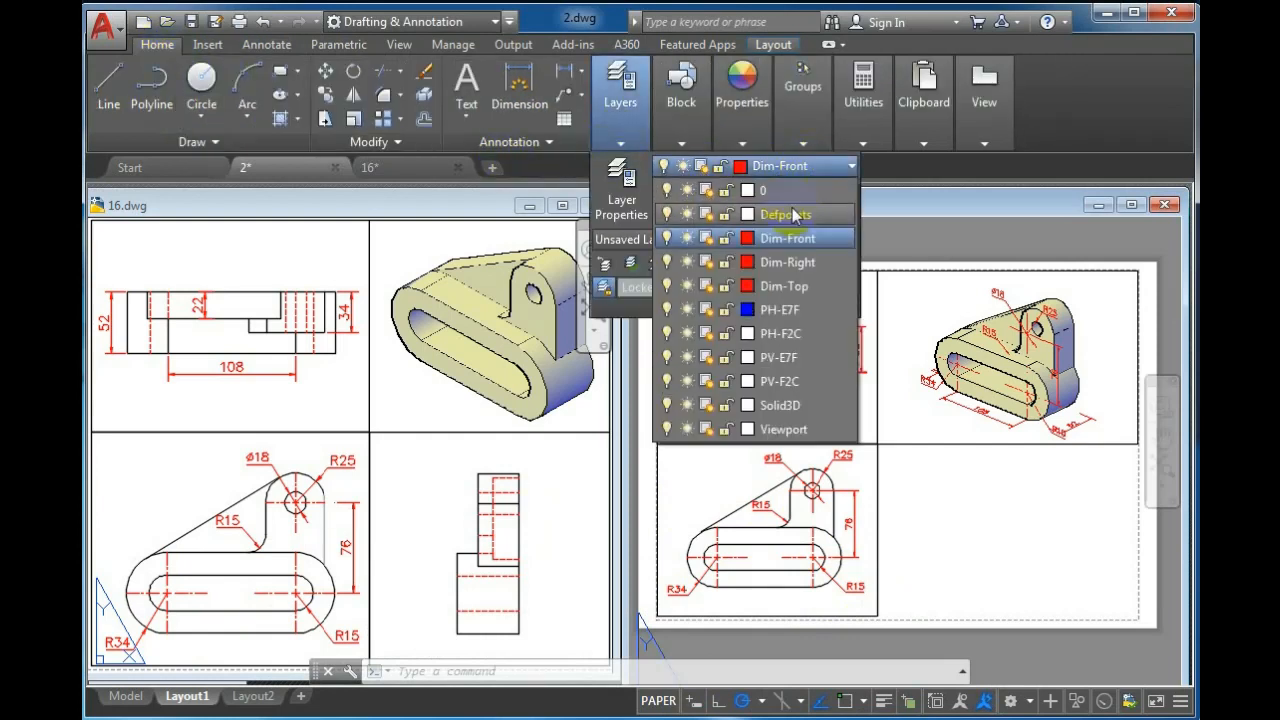
click(780, 428)
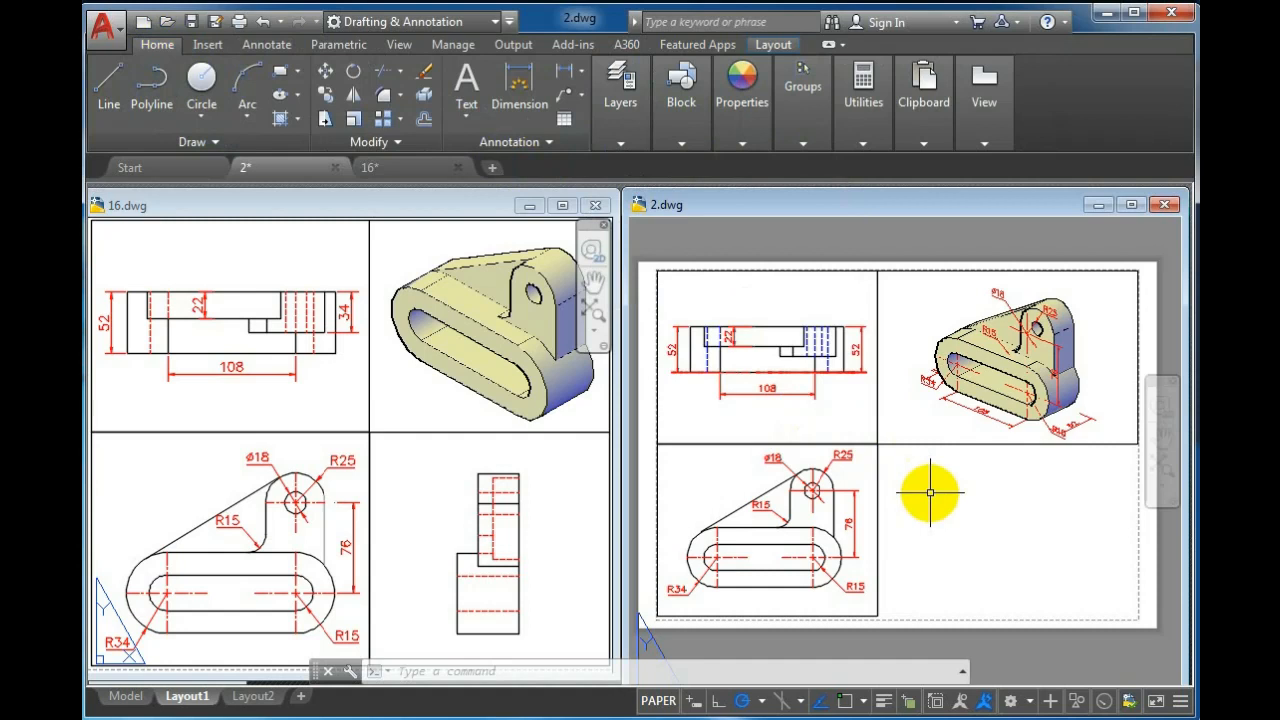
Create a fourth viewport with MVIEW in the lower-right area of the sheet
text(mv)
key(Return)
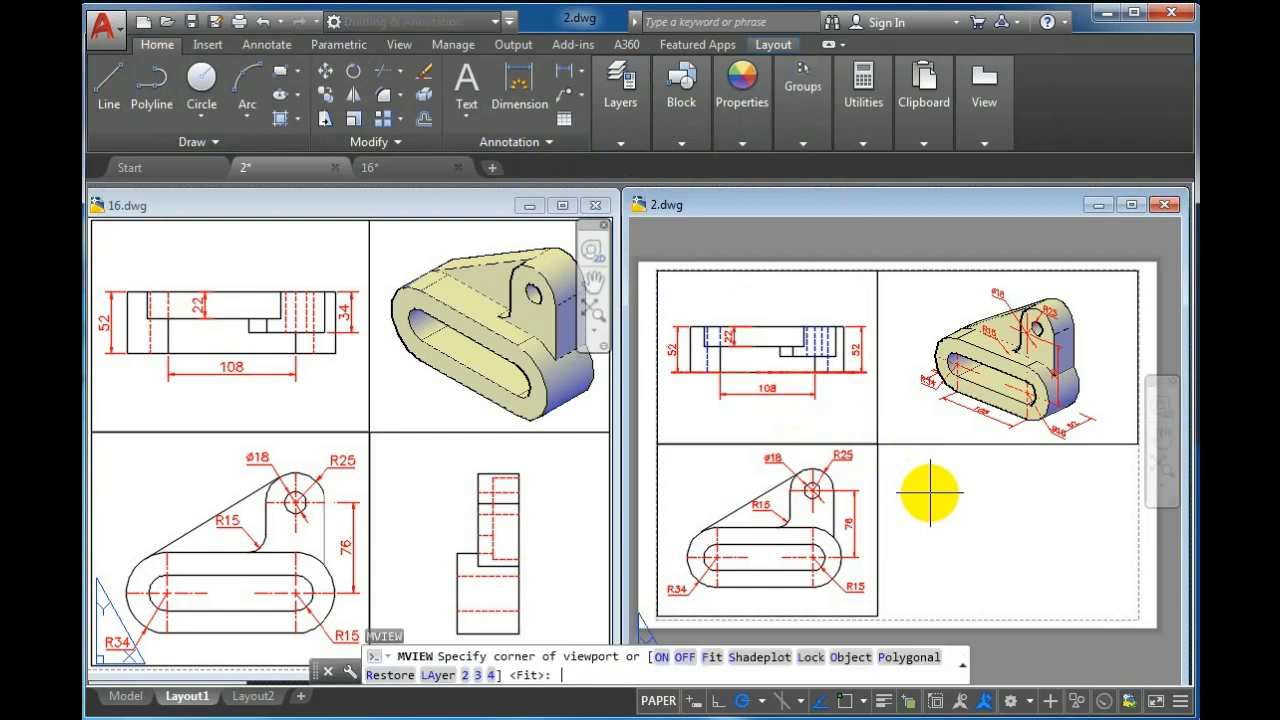
click(1110, 443)
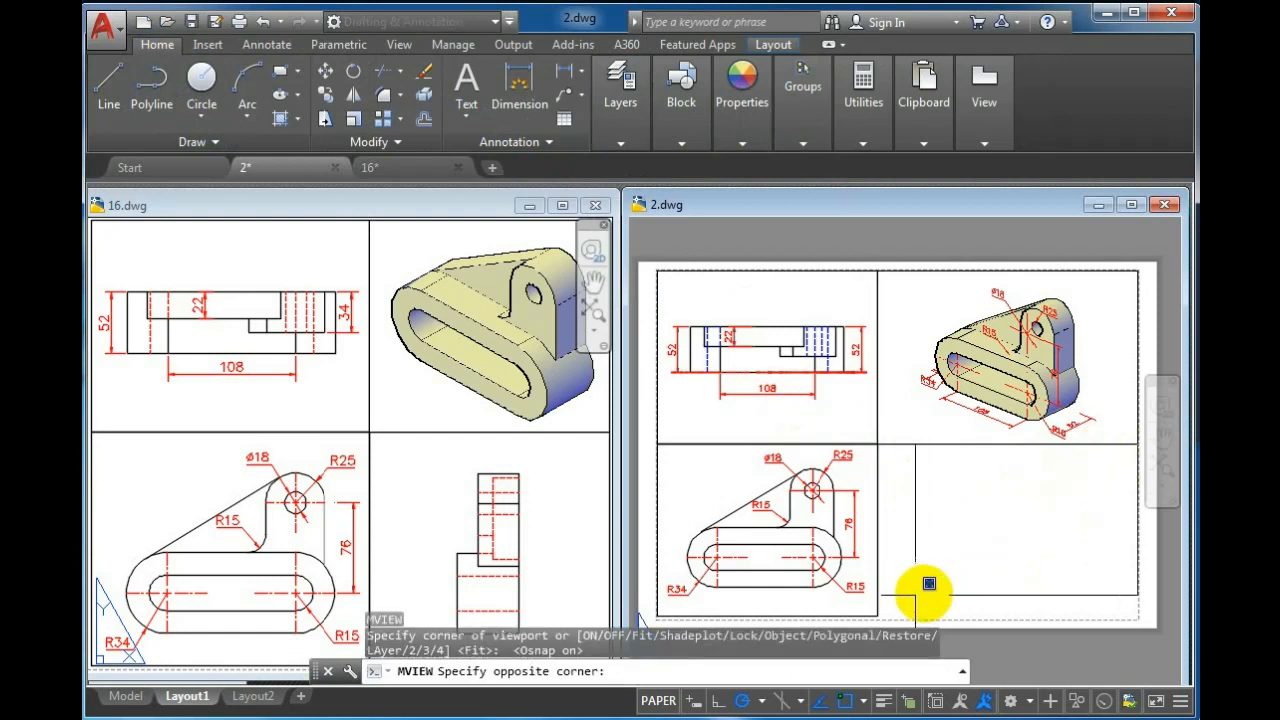
click(886, 593)
Activate the lower-right viewport and set it to the Right view
double_click(966, 482)
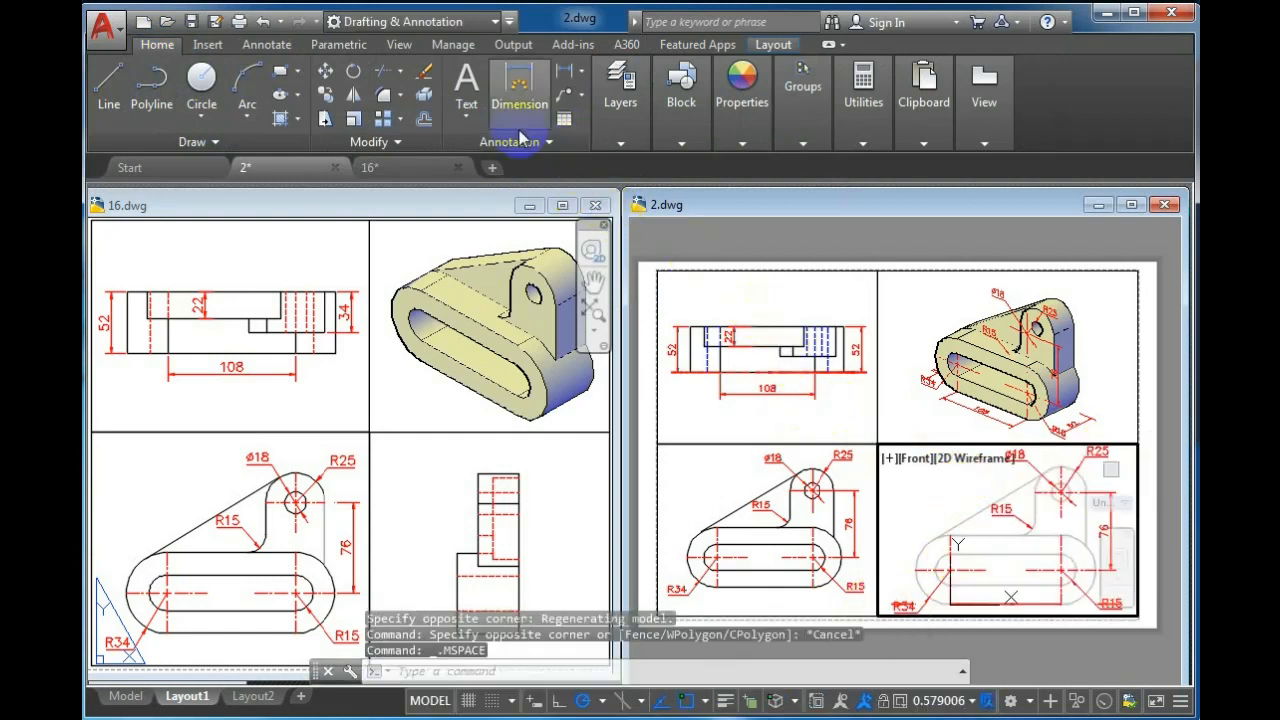
click(906, 458)
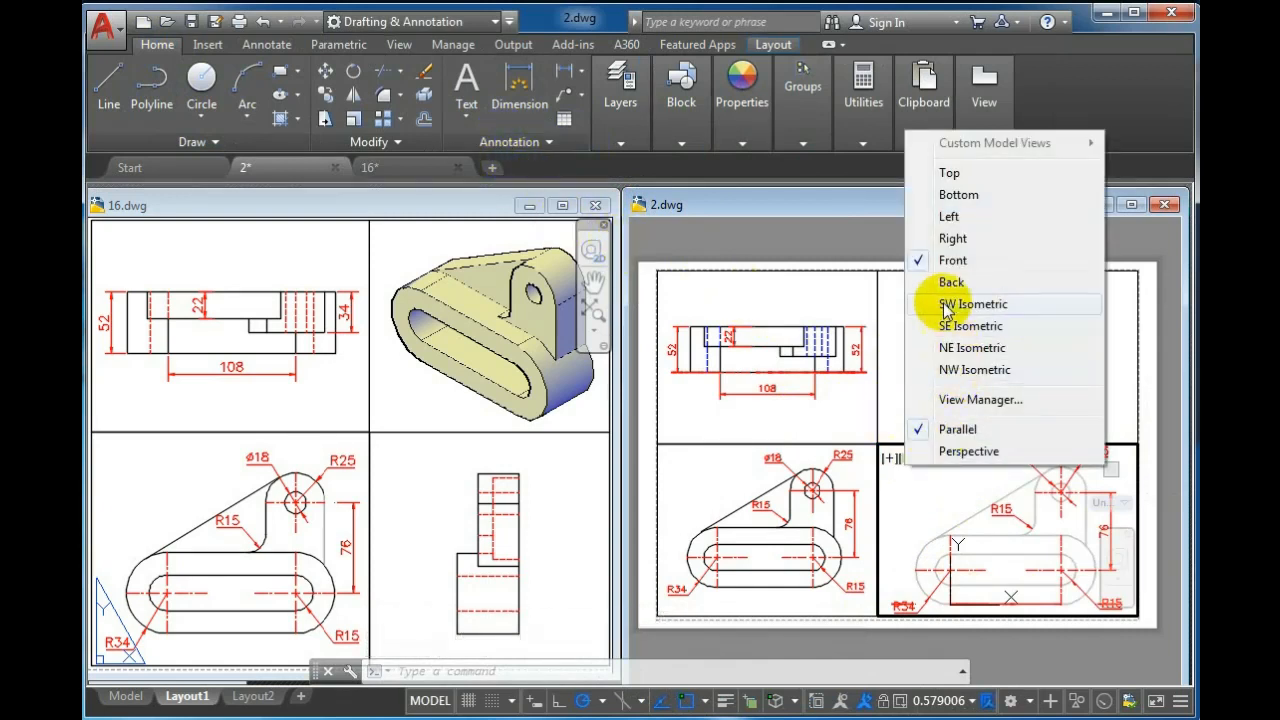
click(921, 240)
scroll(920, 520, down, 2)
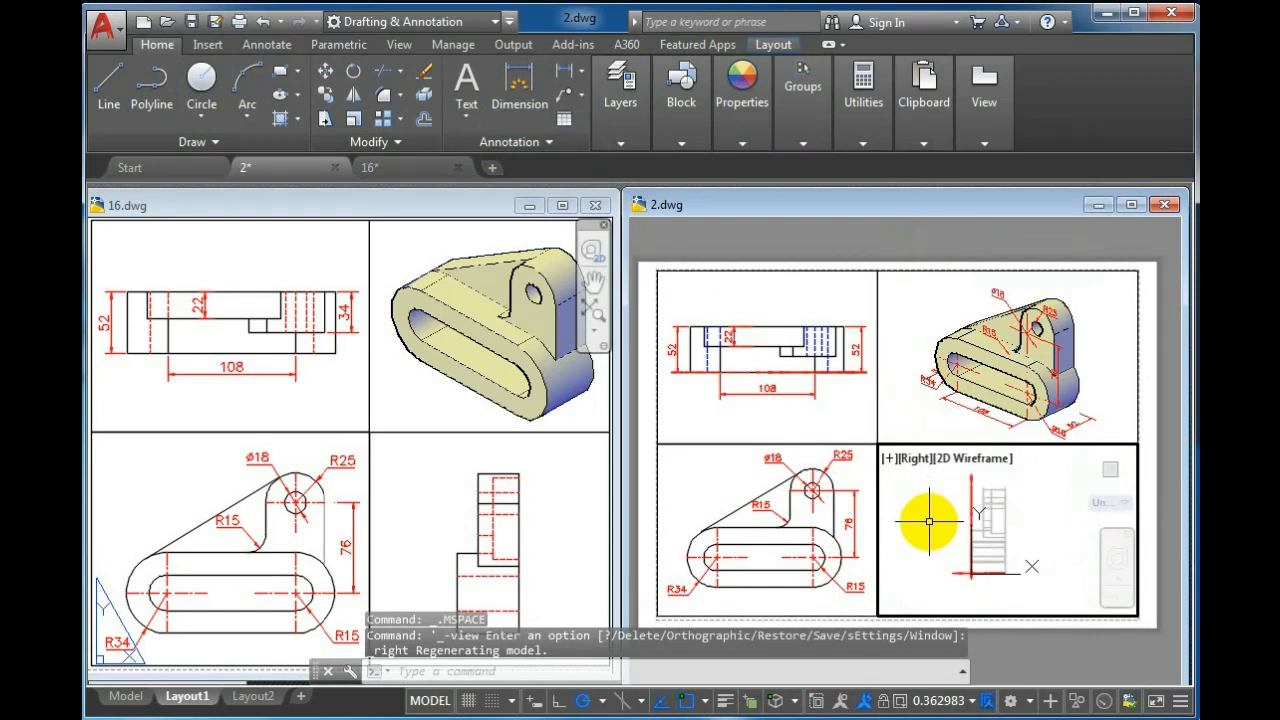
Freeze the Dim-Front and Dim-Top layers in the Right viewport only
click(620, 110)
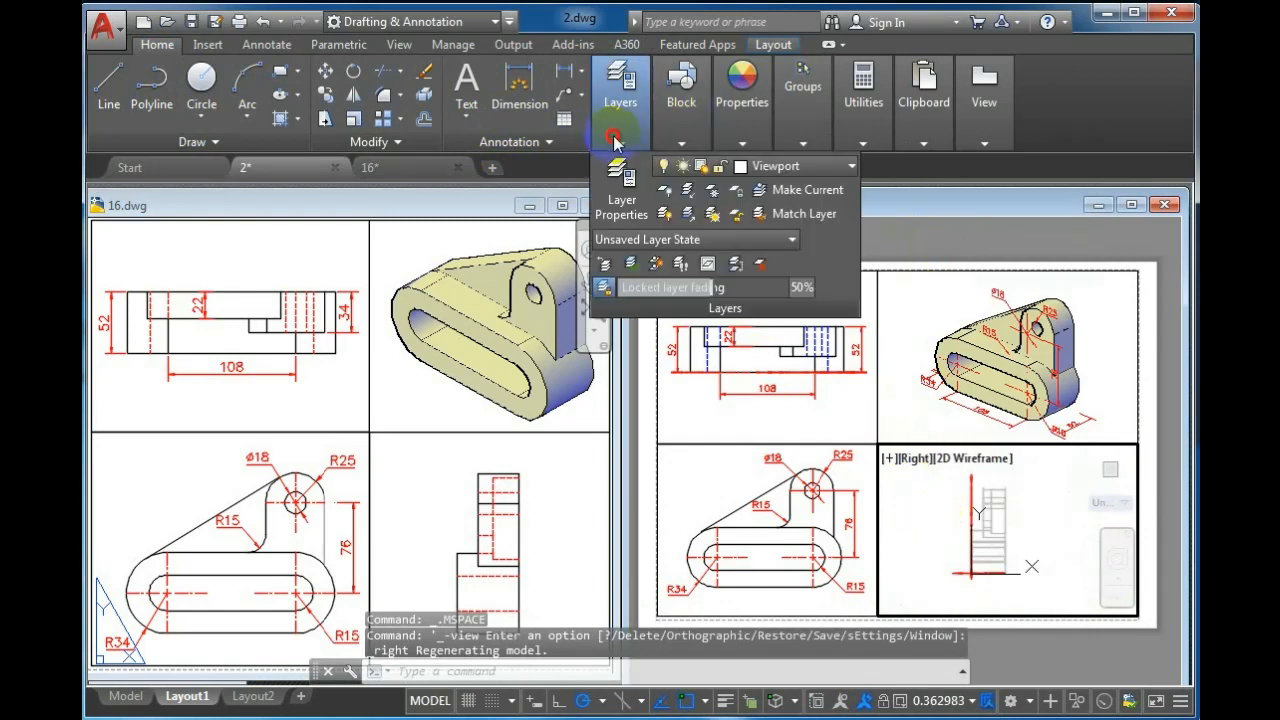
click(805, 166)
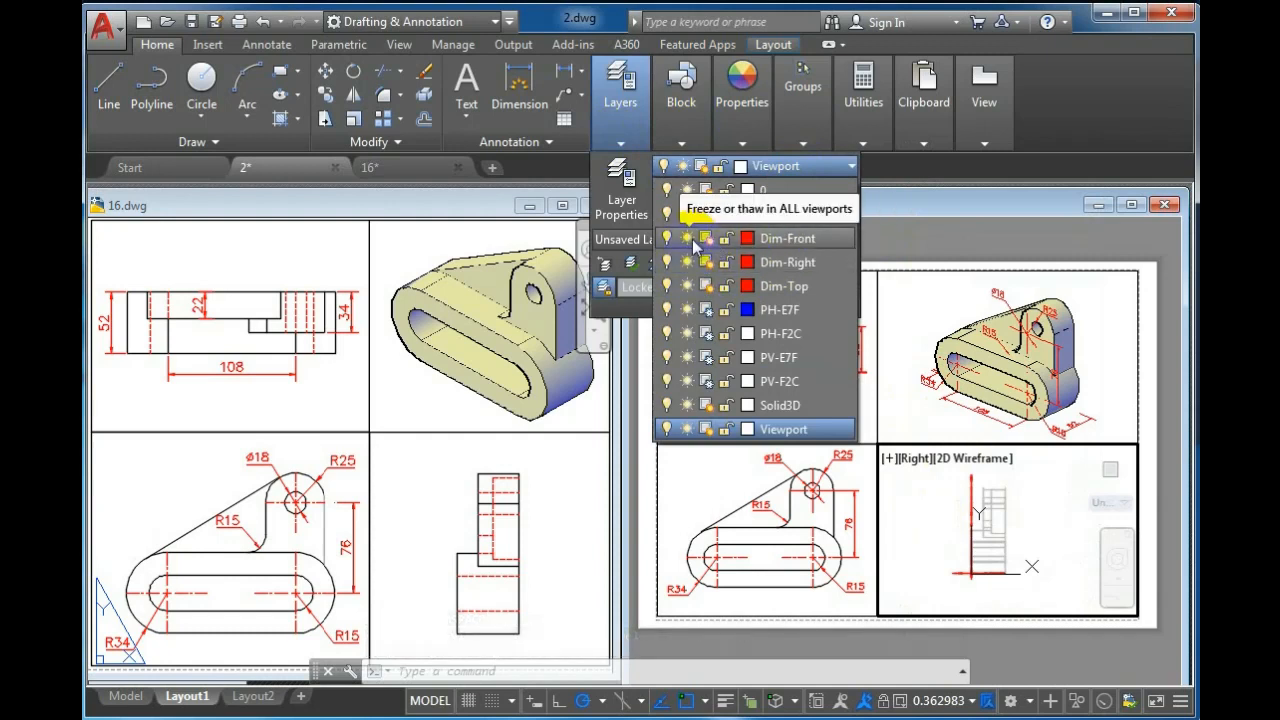
click(708, 237)
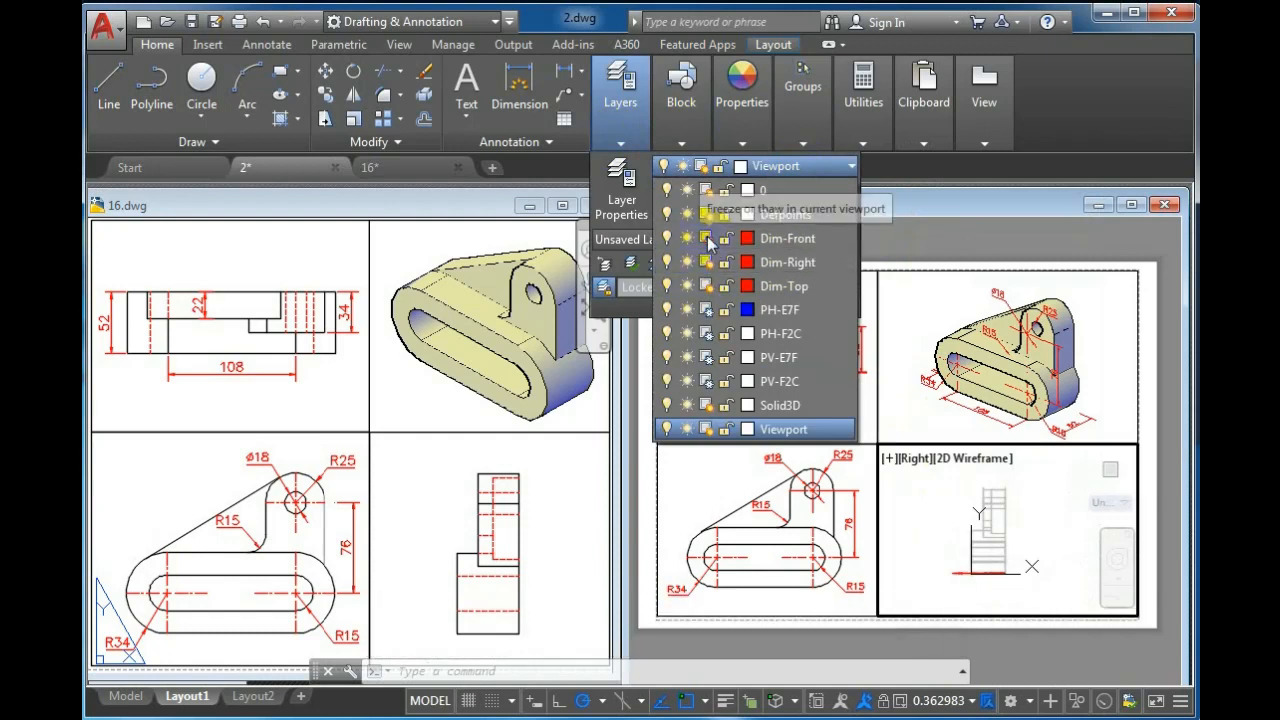
click(709, 287)
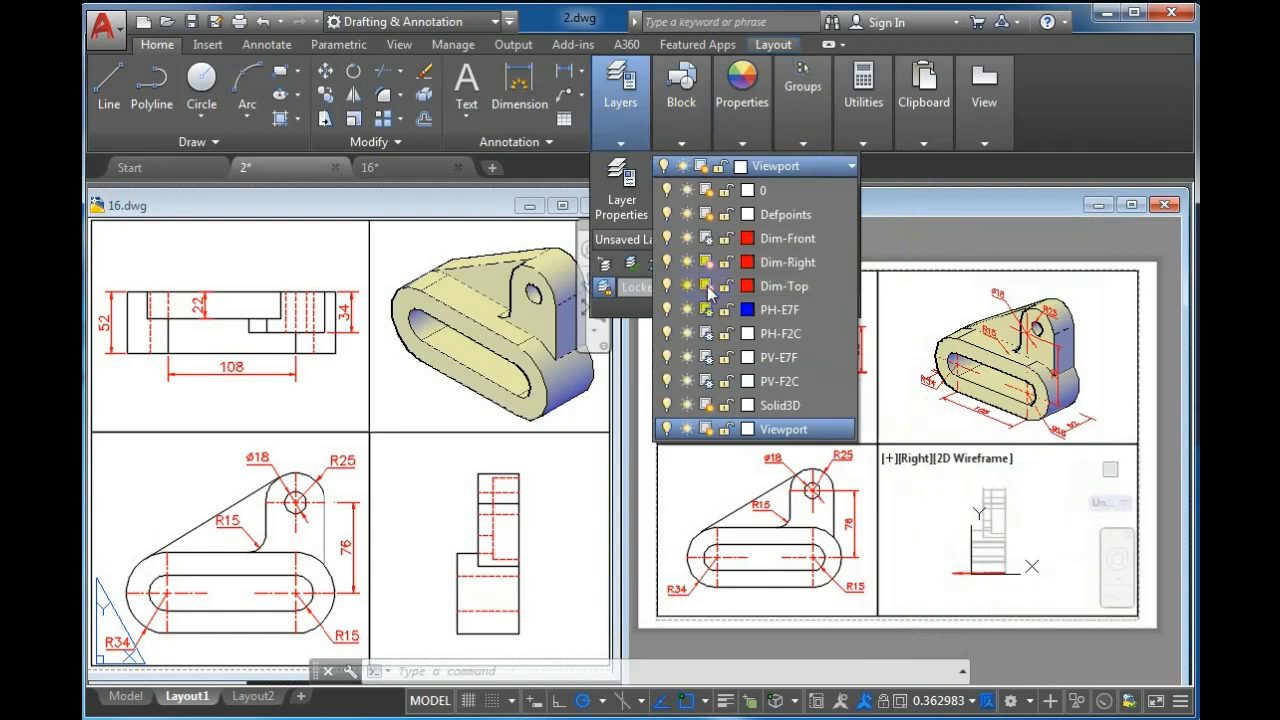
click(934, 508)
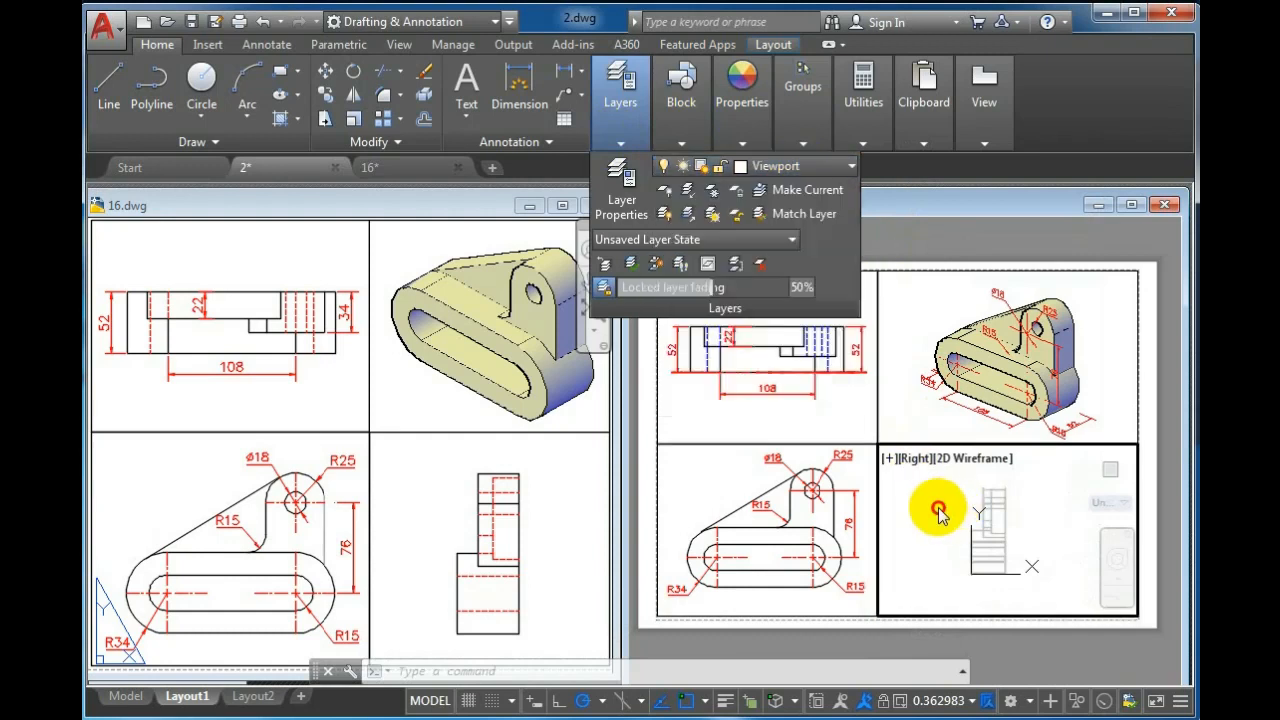
click(940, 505)
key(Escape)
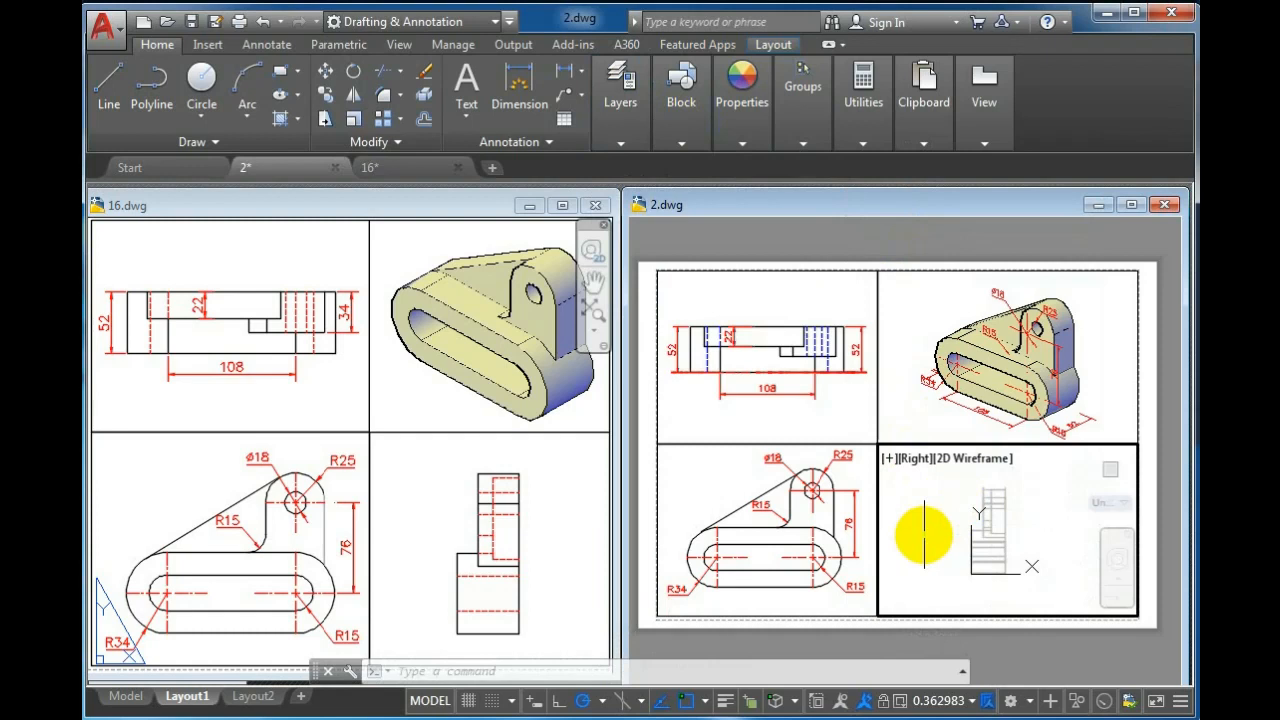
Zoom the Right viewport to a 0.5xp scale, recentre the view, and lock the viewport
text(z)
key(Return)
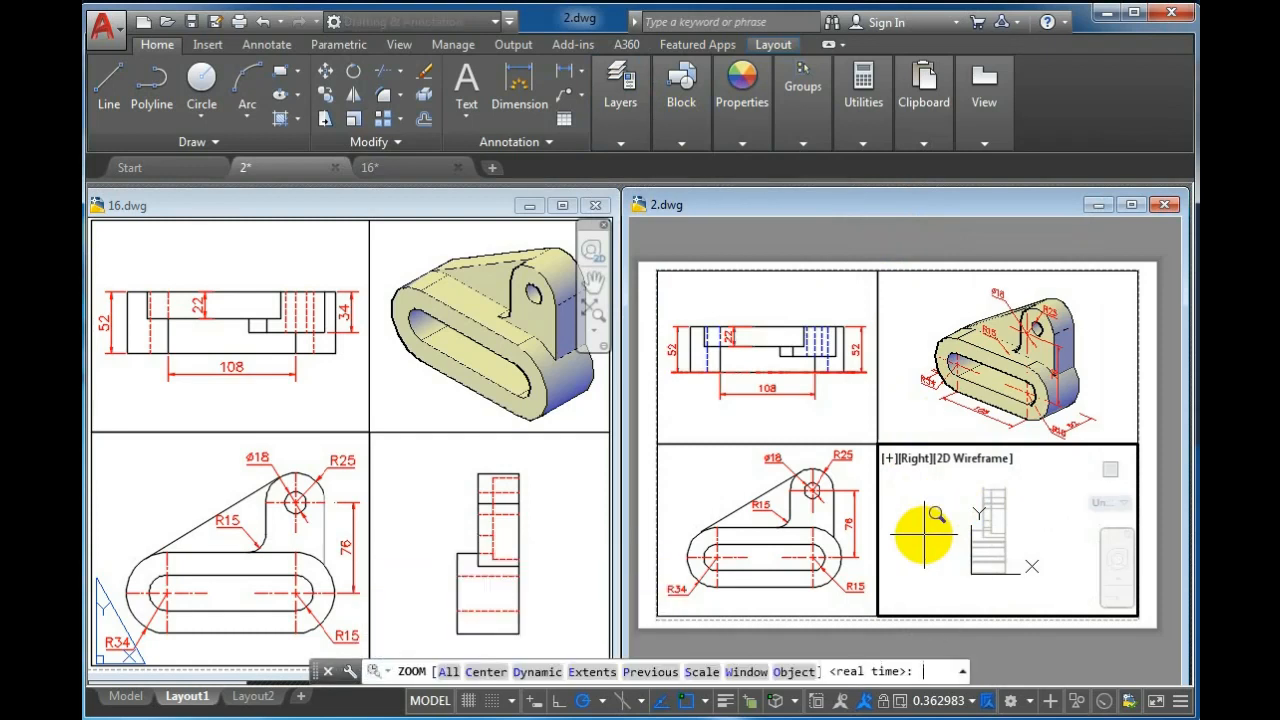
text(0.5xp)
key(Return)
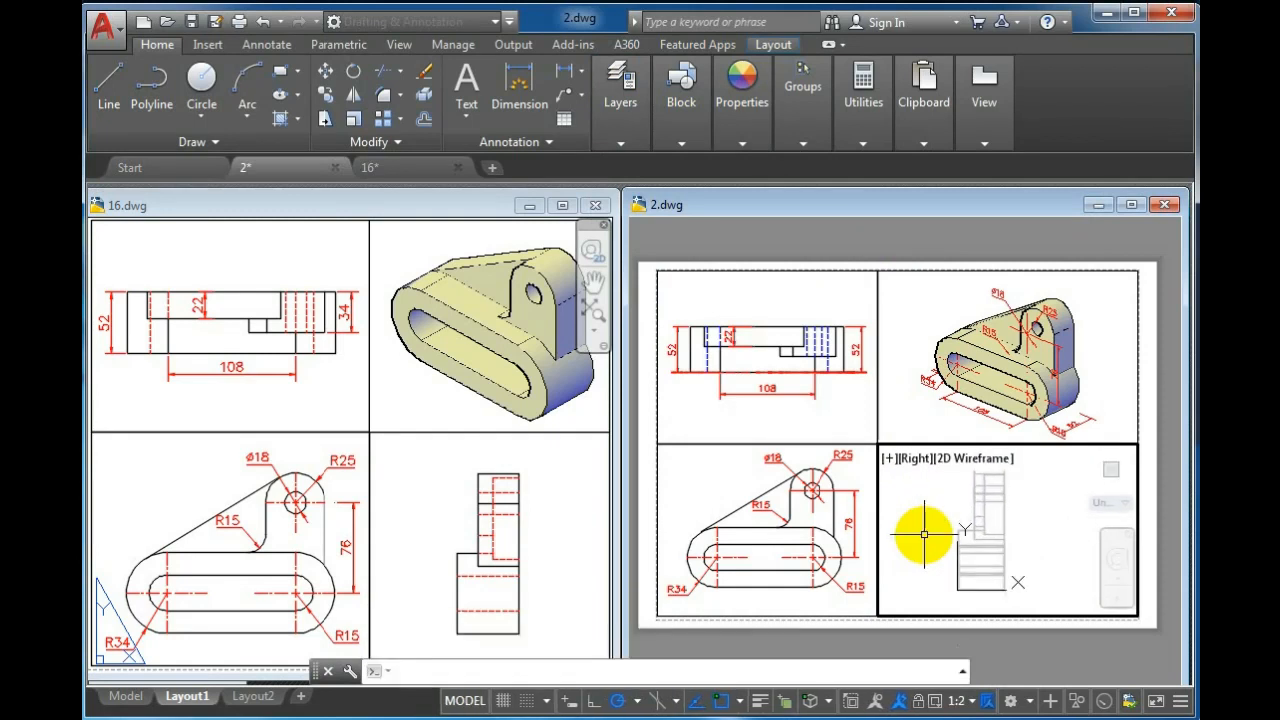
middle_drag(928, 527, 951, 531)
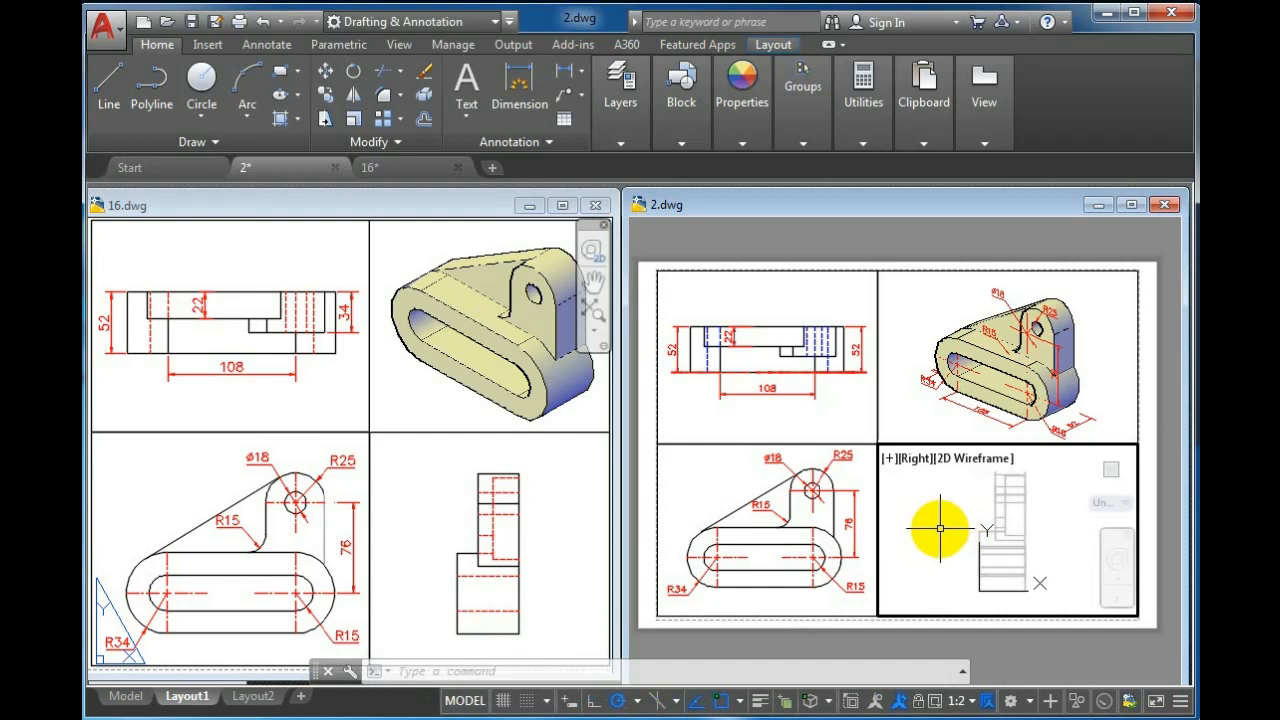
click(918, 701)
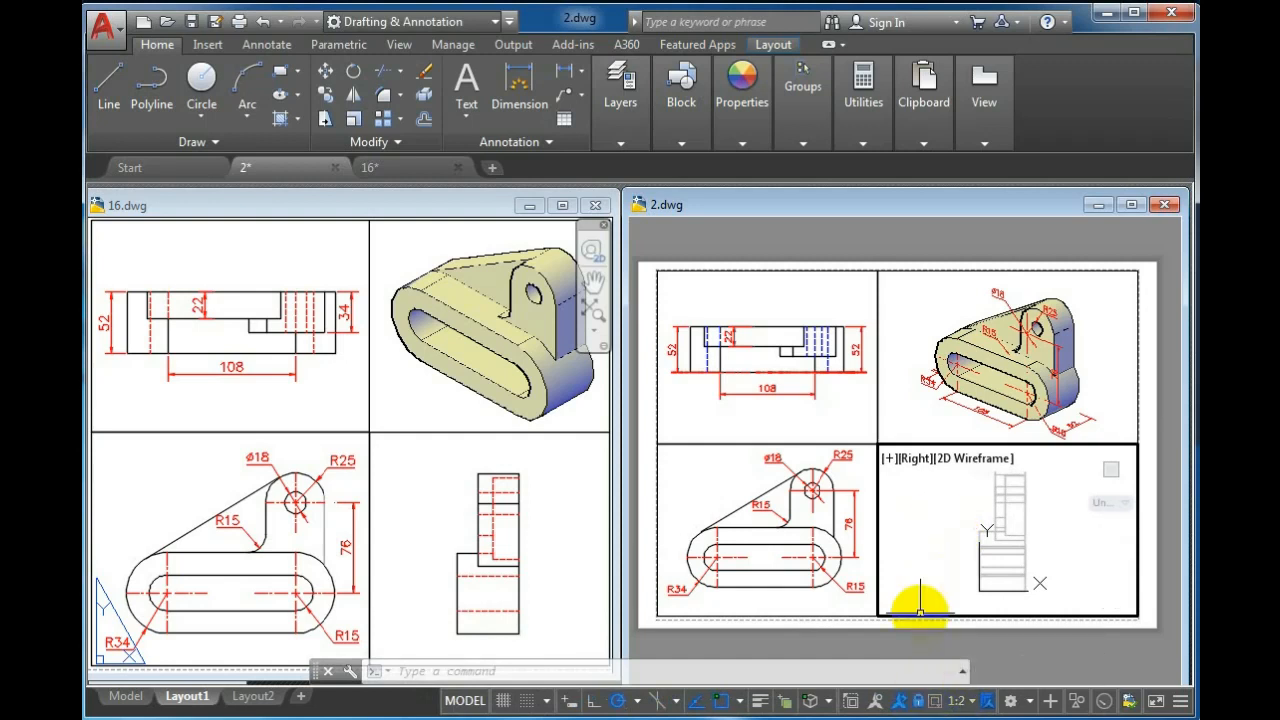
Run SOLPROF on the solid in the Right viewport, keeping hidden lines on a separate layer and tangential edges
text(SOLPr)
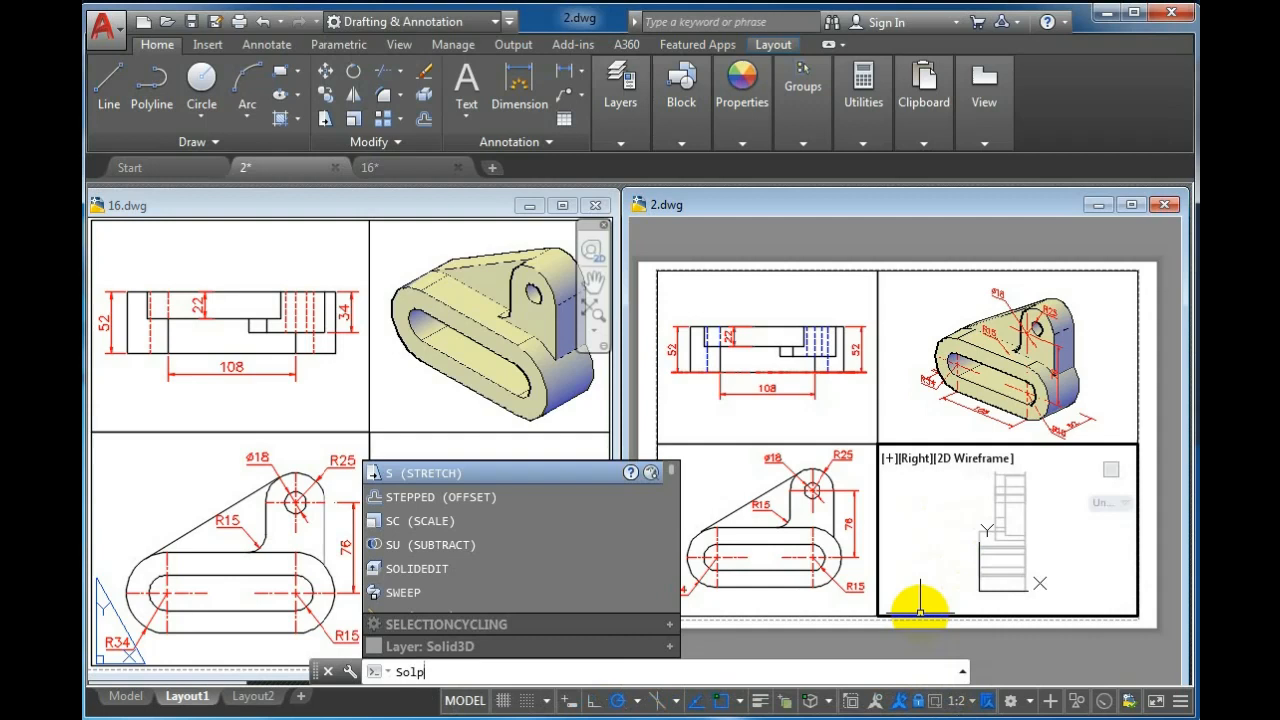
text(OF)
key(Return)
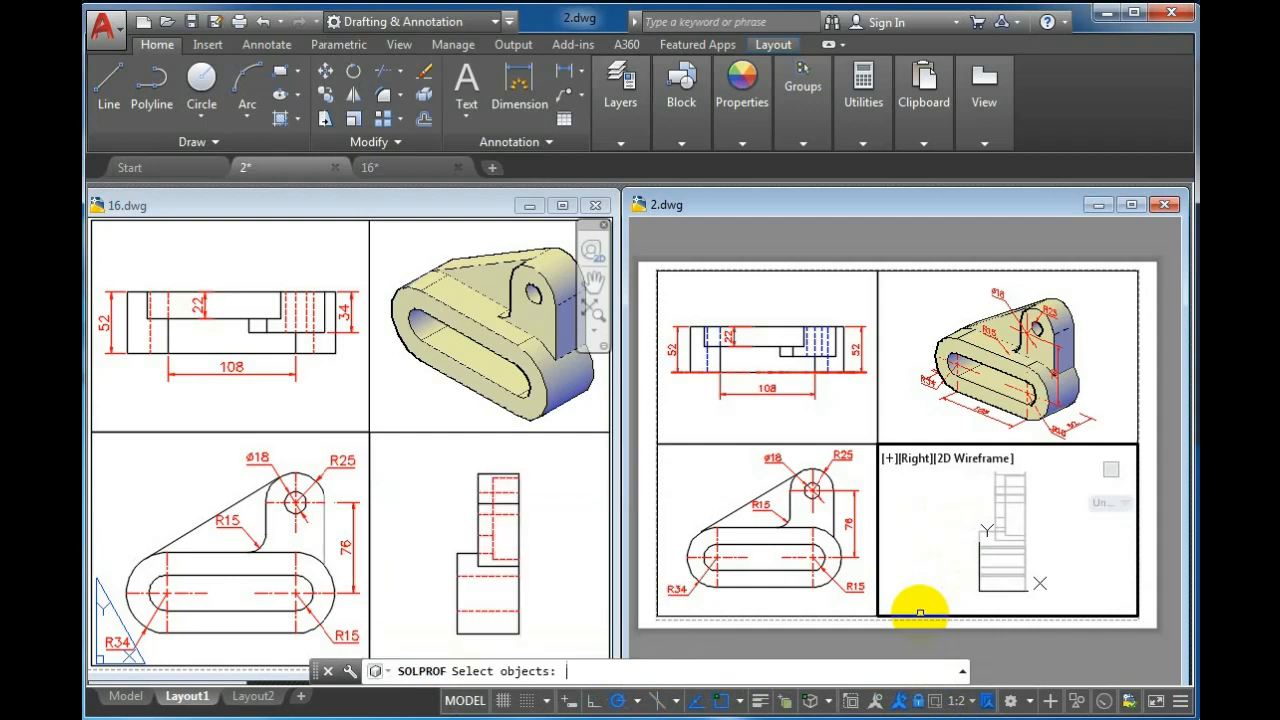
click(1026, 535)
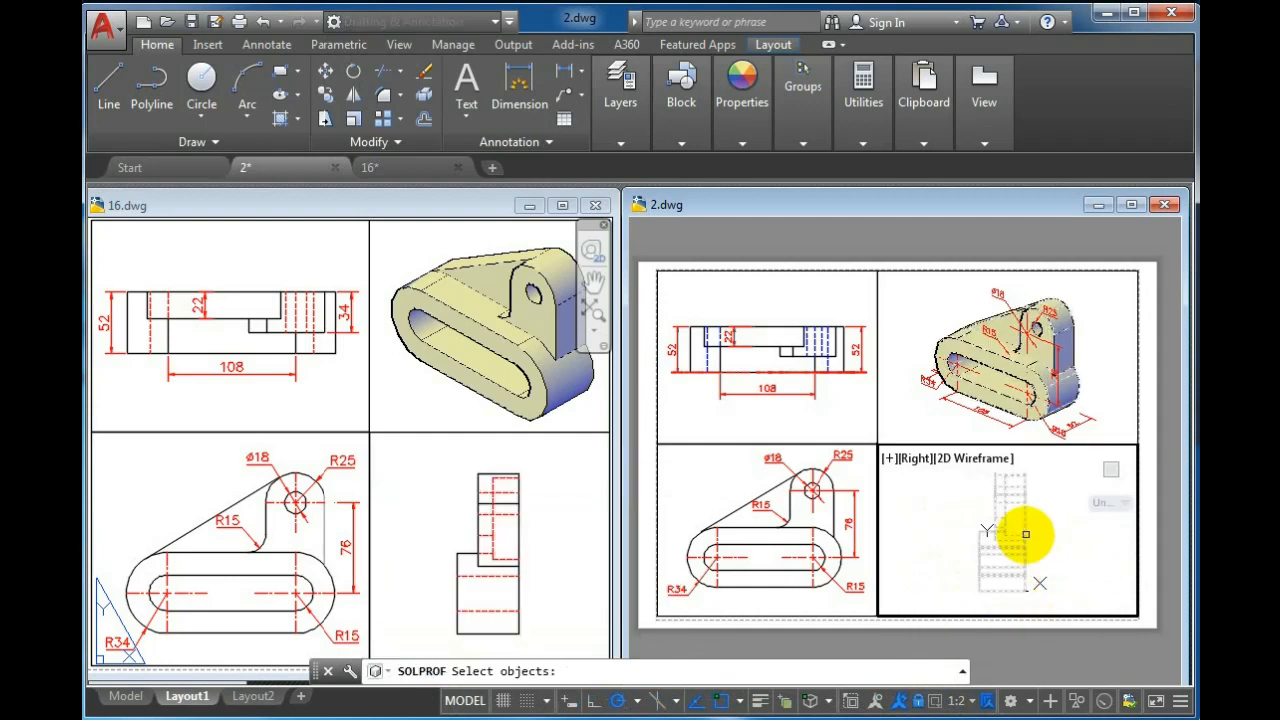
key(Return)
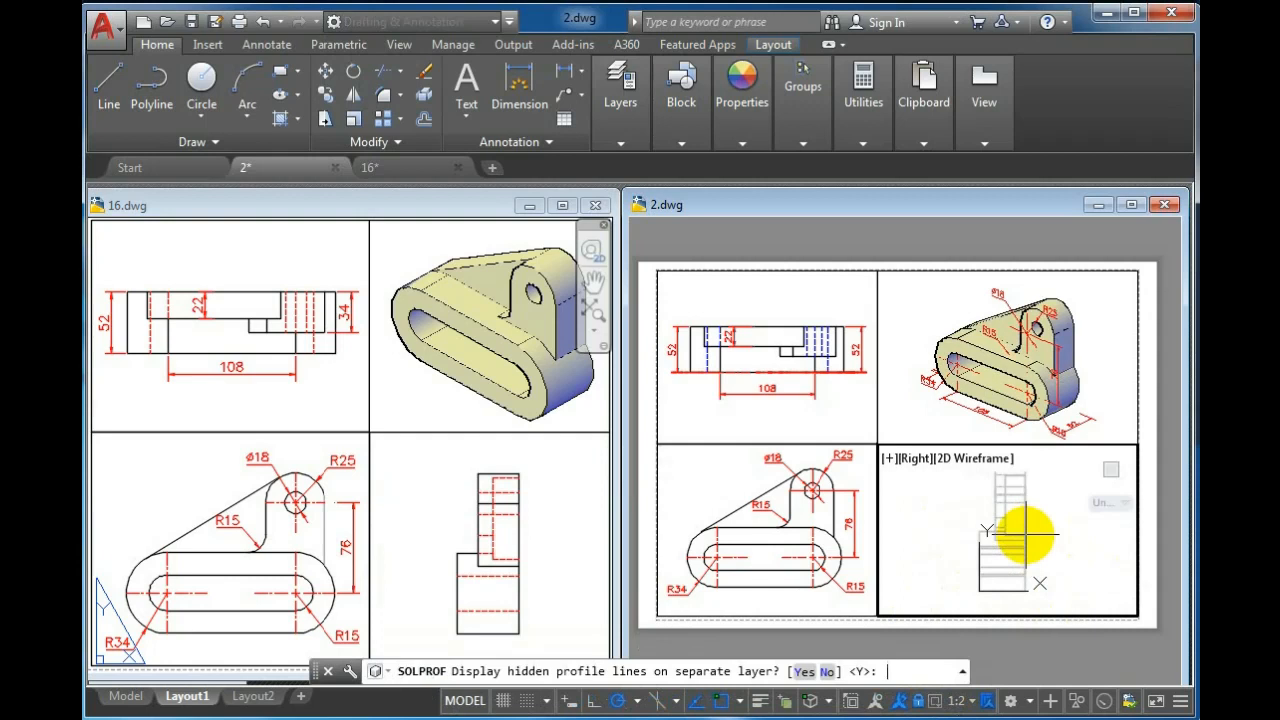
key(Return)
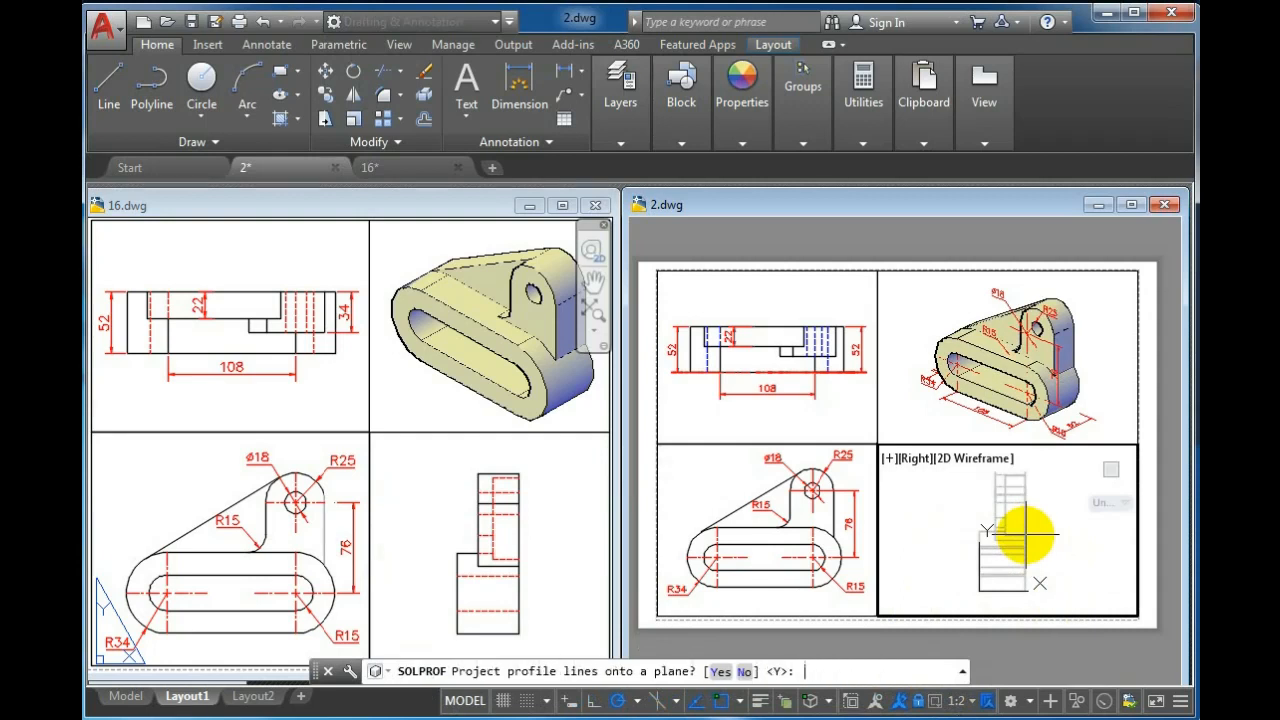
key(Return)
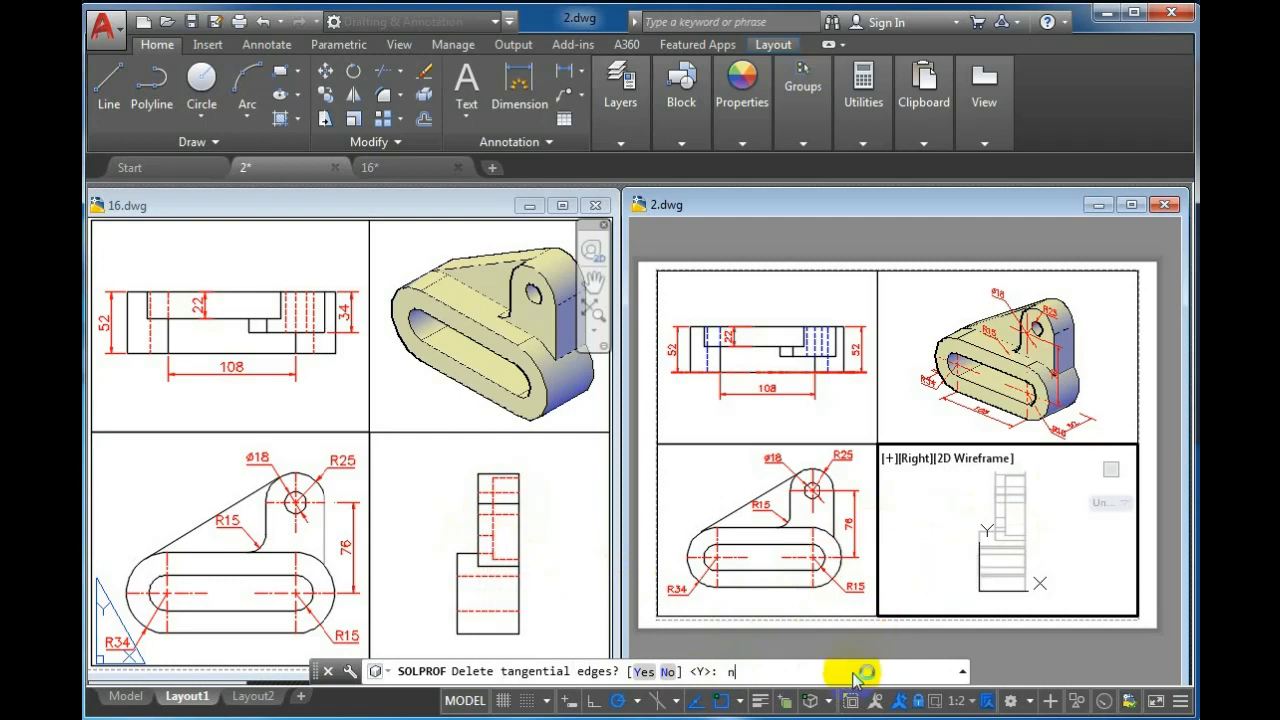
key(Return)
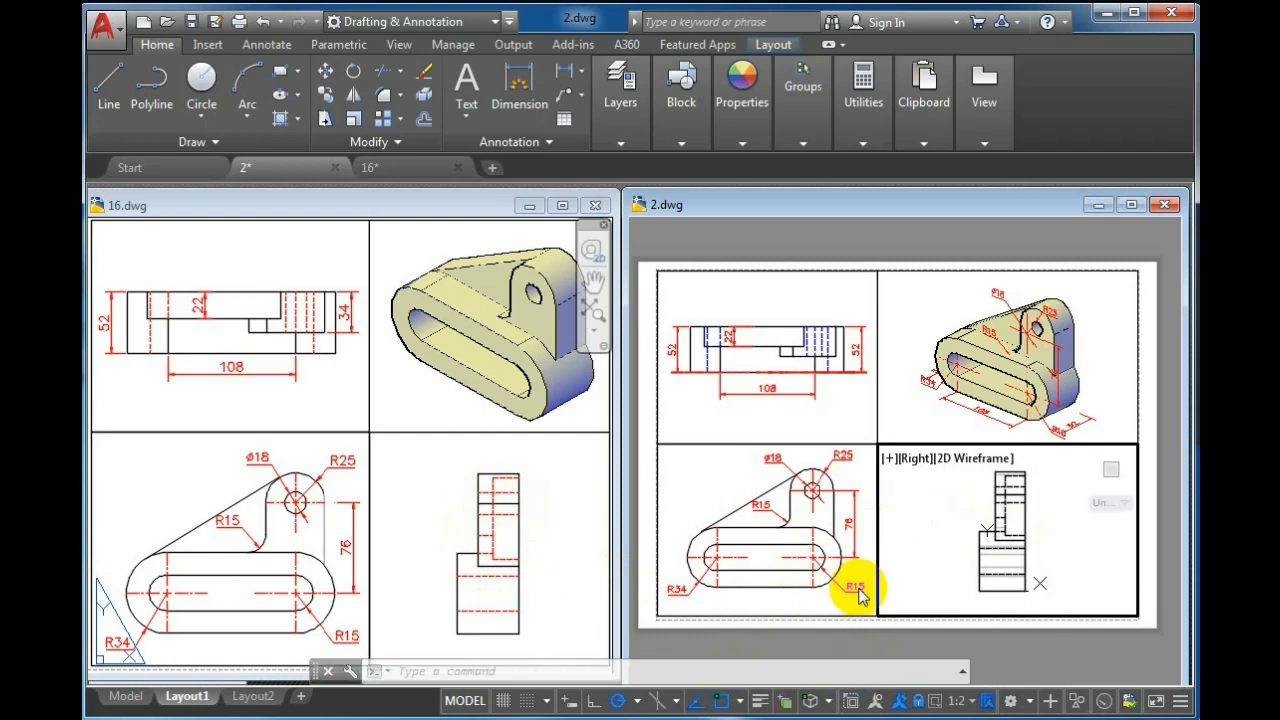
Freeze the Solid3D layer in the Right viewport
click(622, 143)
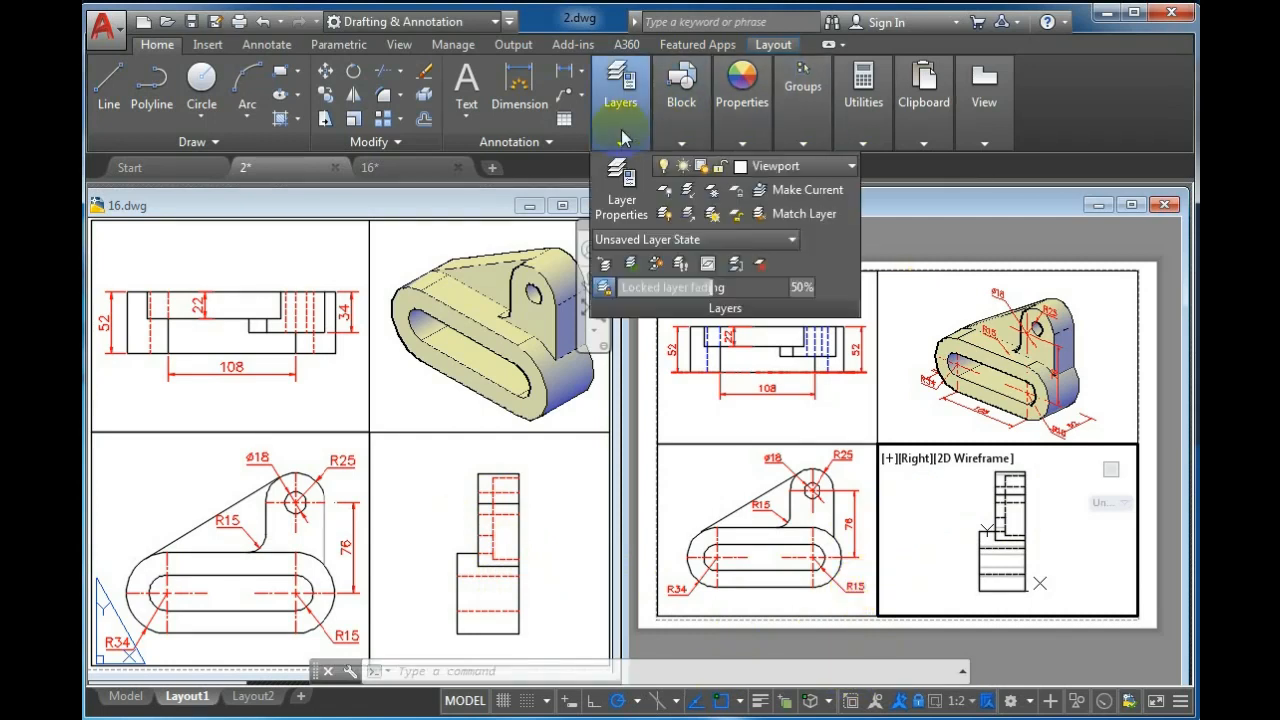
click(830, 167)
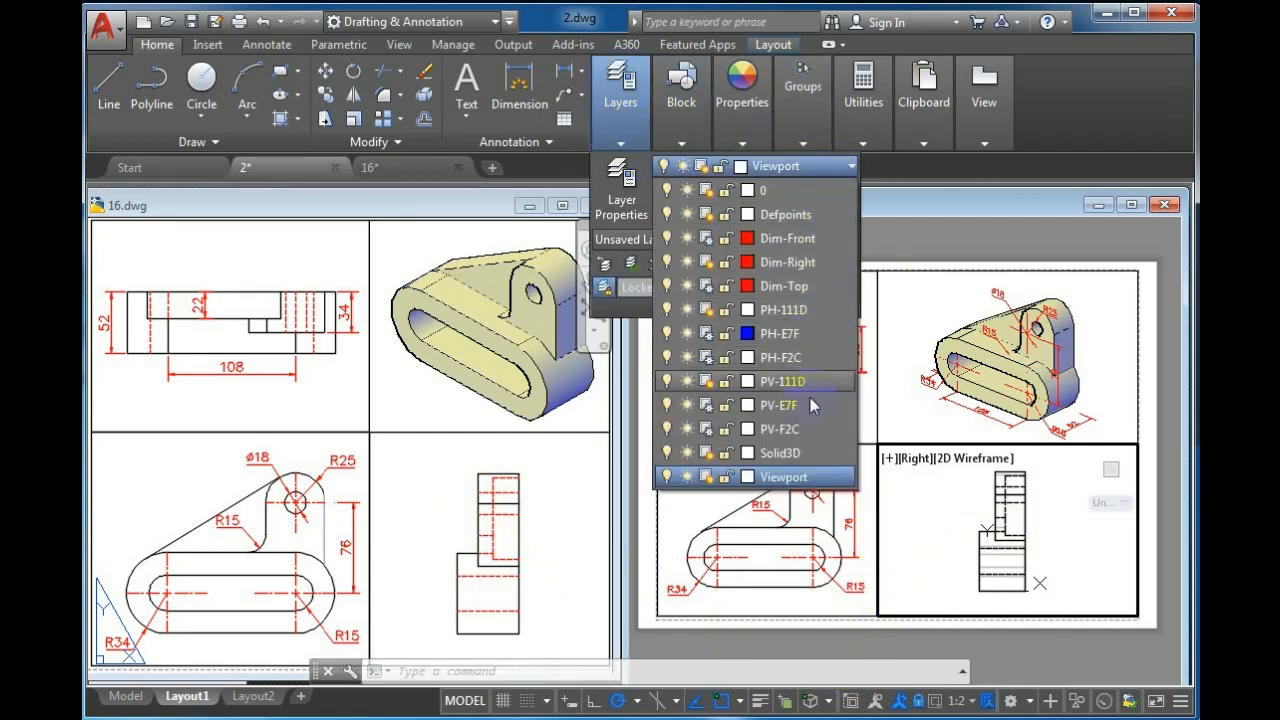
click(708, 455)
click(900, 514)
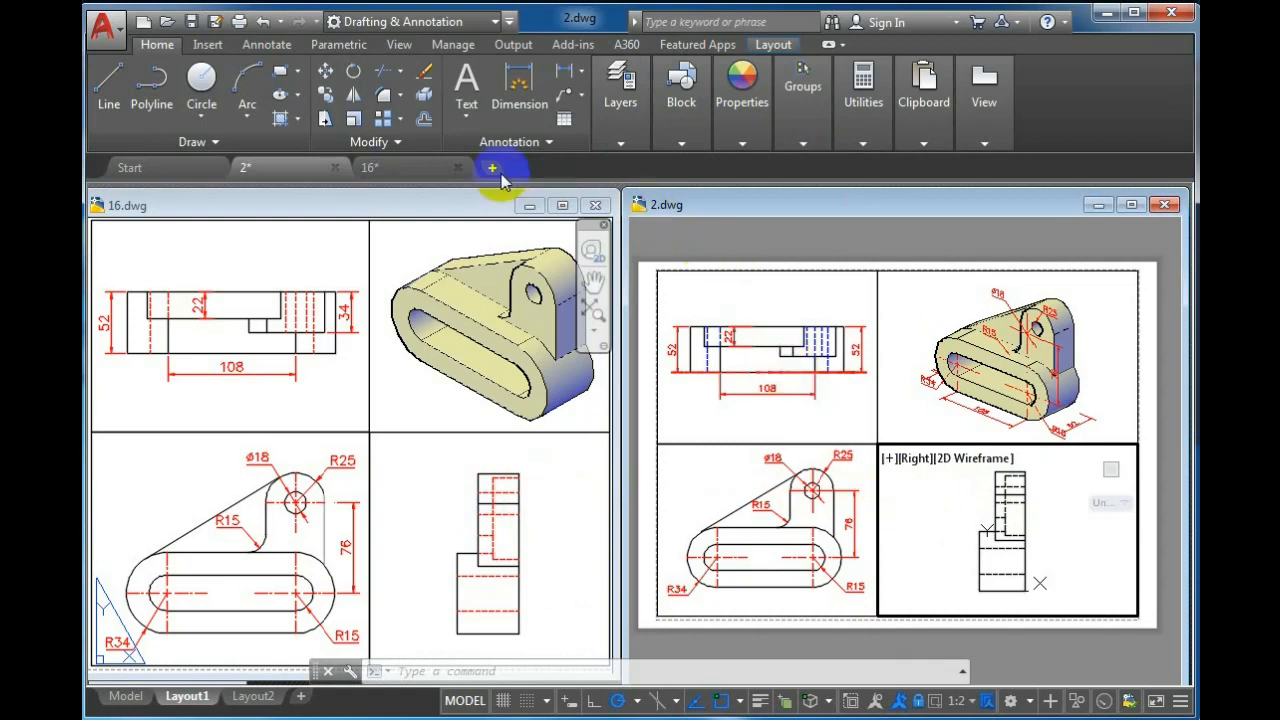
Set the colour of the PH-F2C and PH-111D hidden-line layers to blue in Layer Properties
click(617, 145)
click(617, 185)
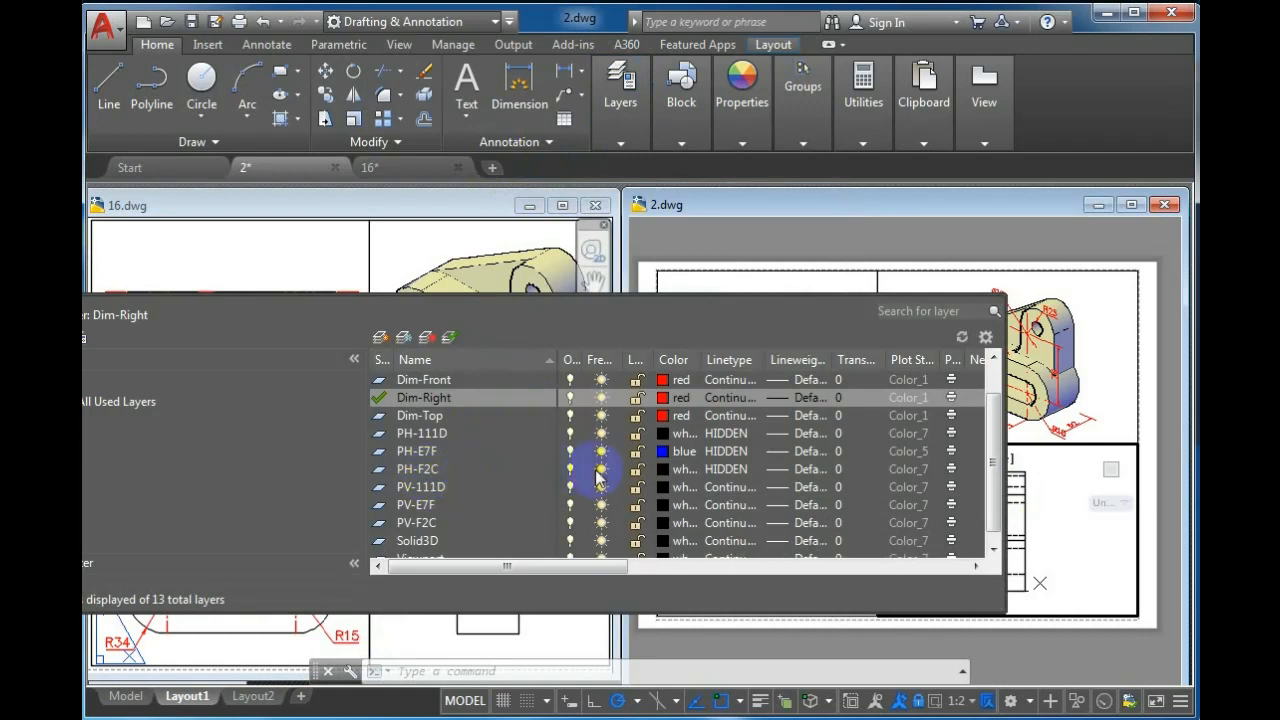
click(660, 470)
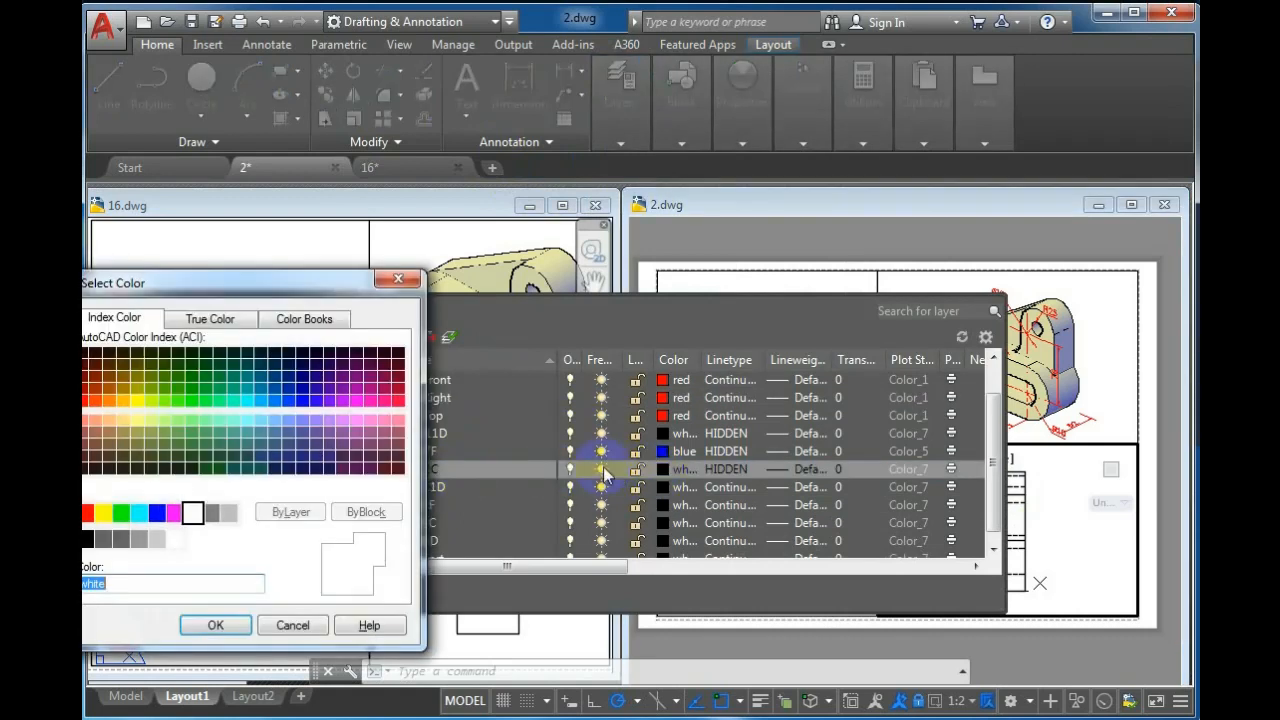
click(157, 512)
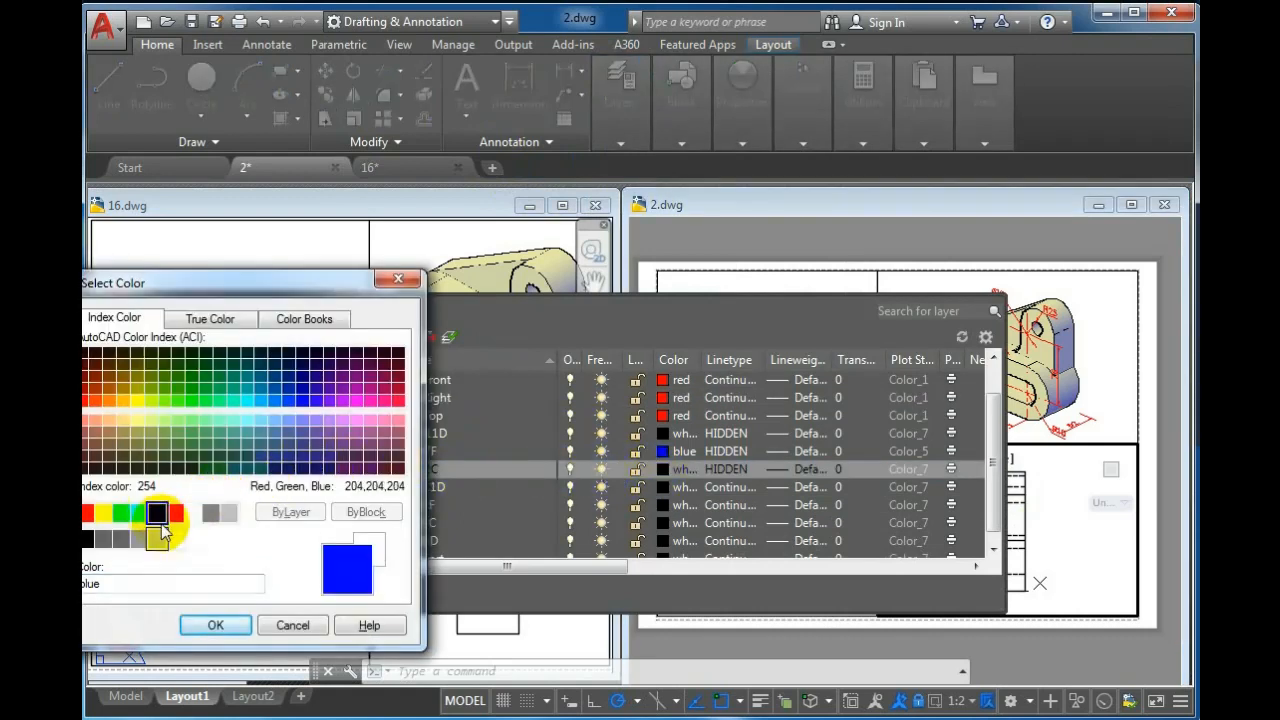
click(215, 625)
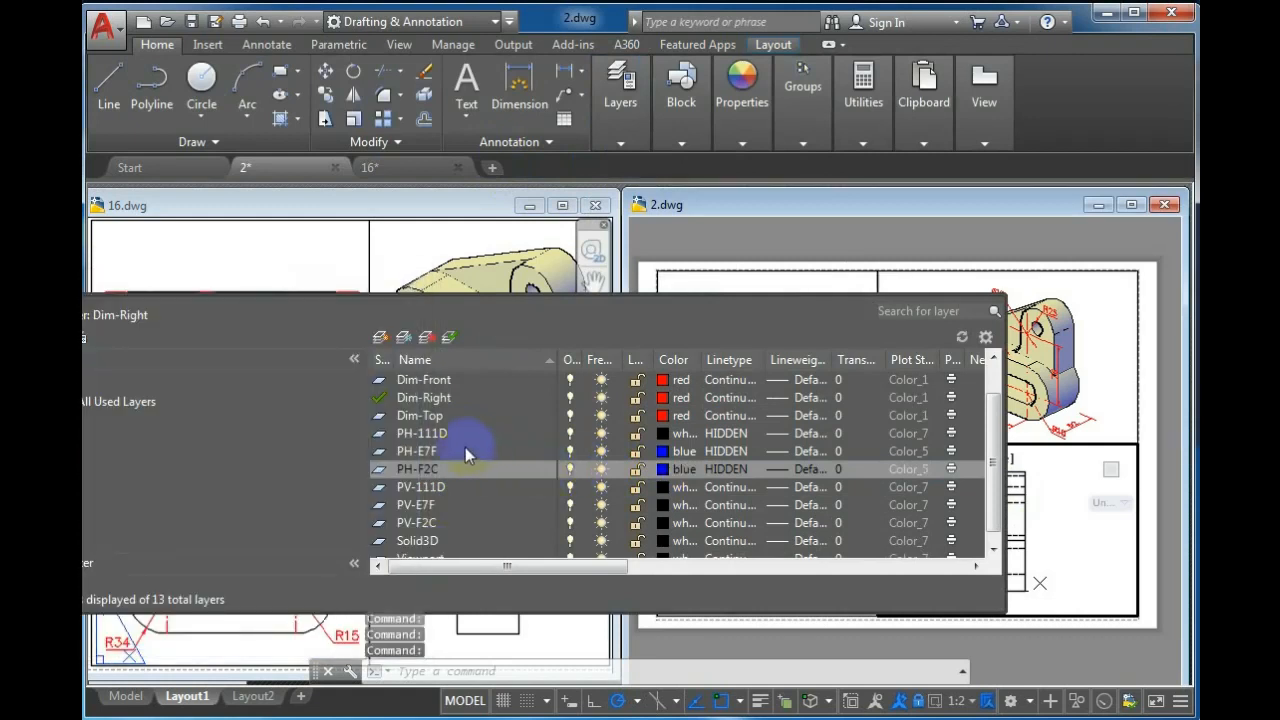
click(659, 433)
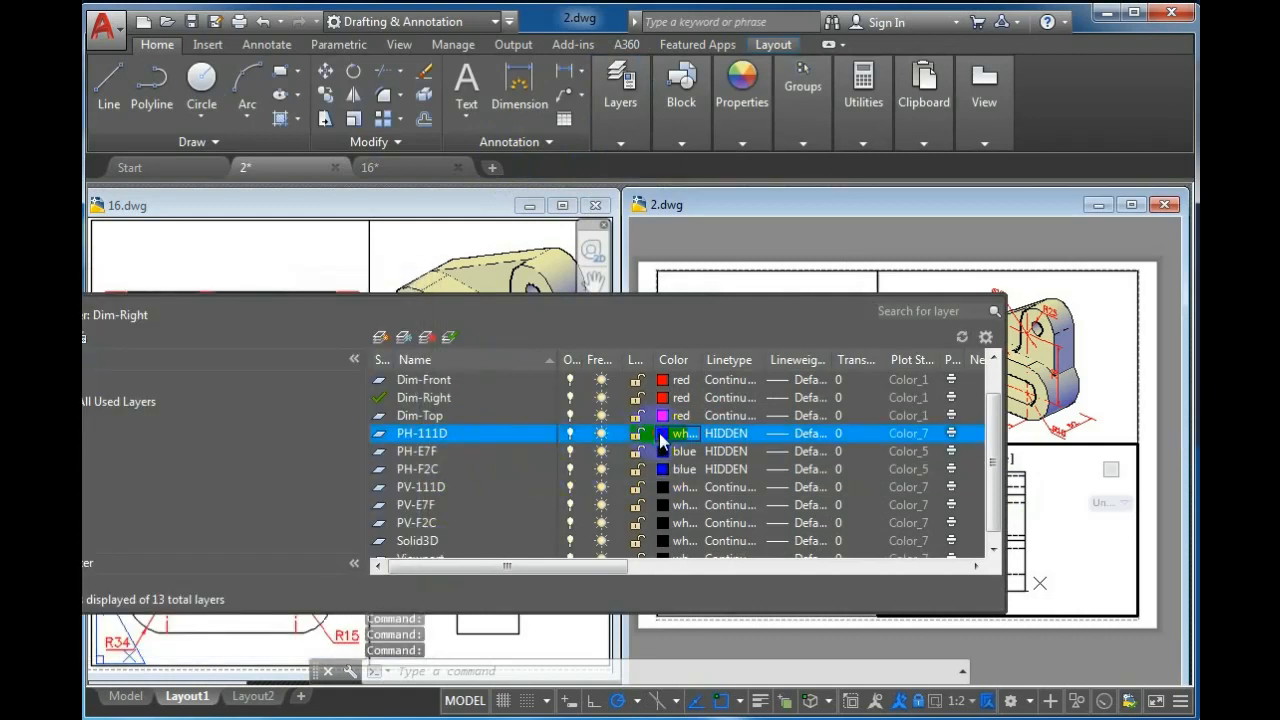
click(157, 512)
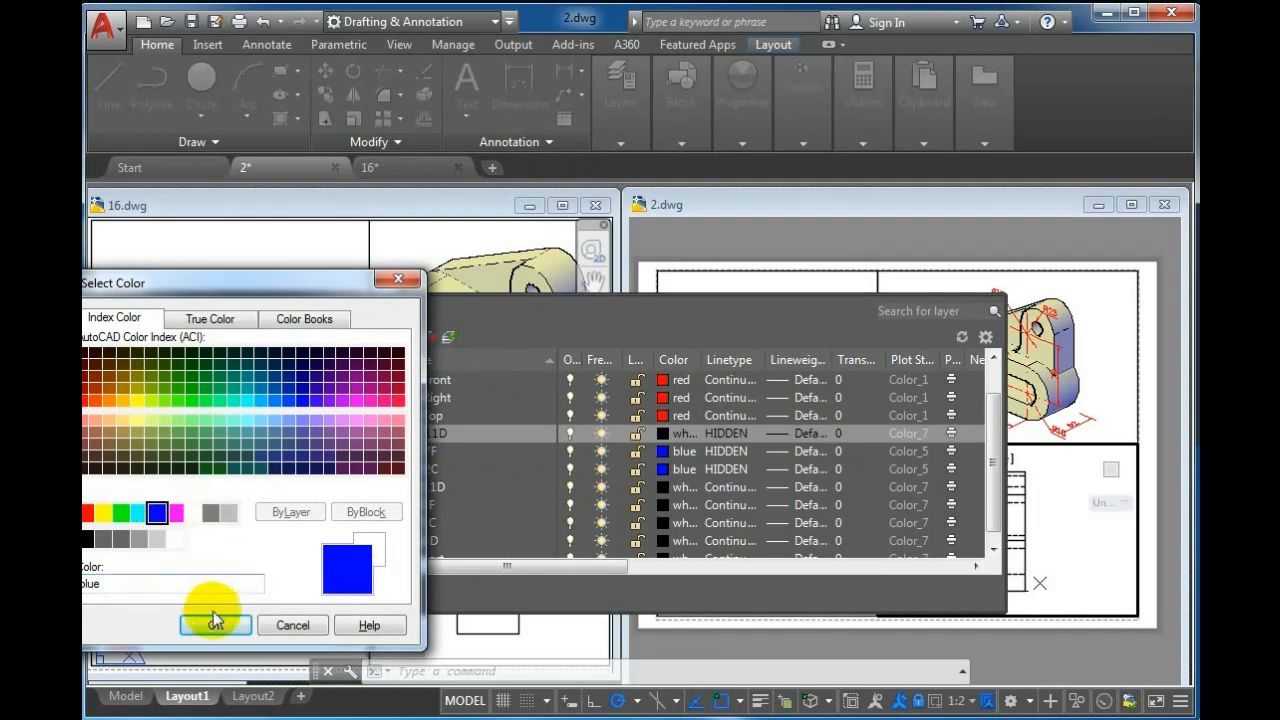
click(215, 624)
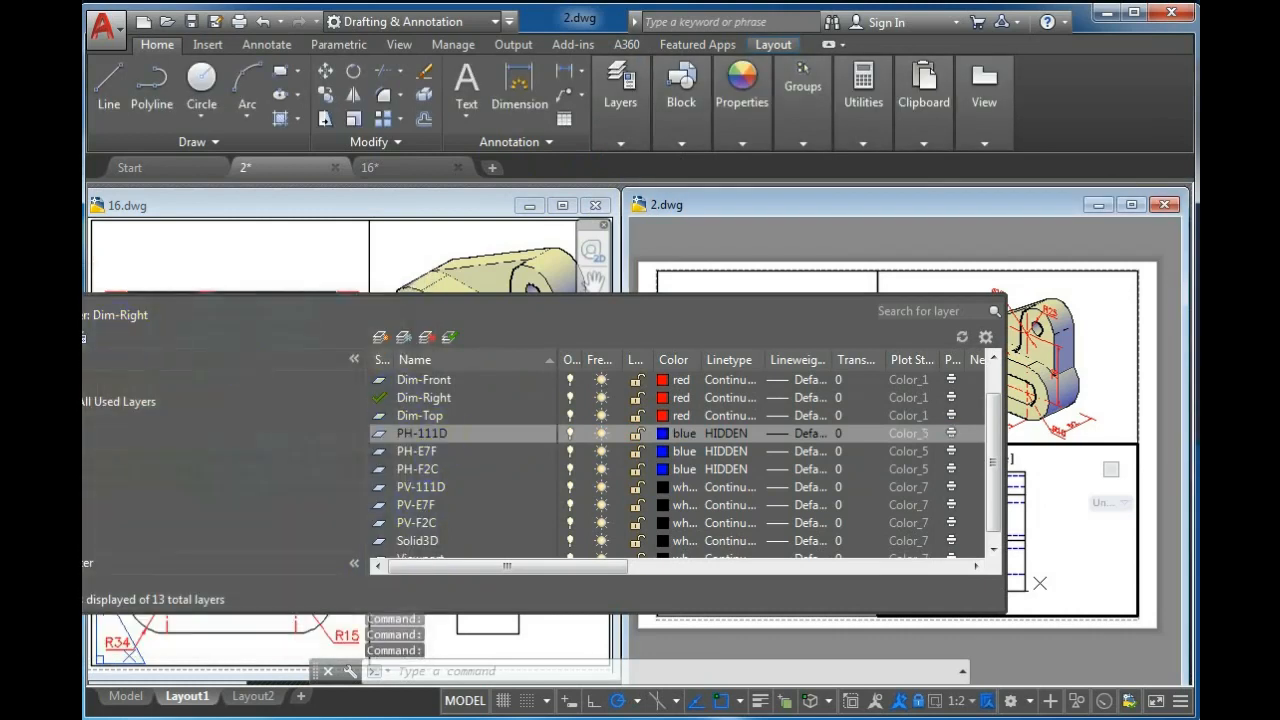
click(5, 304)
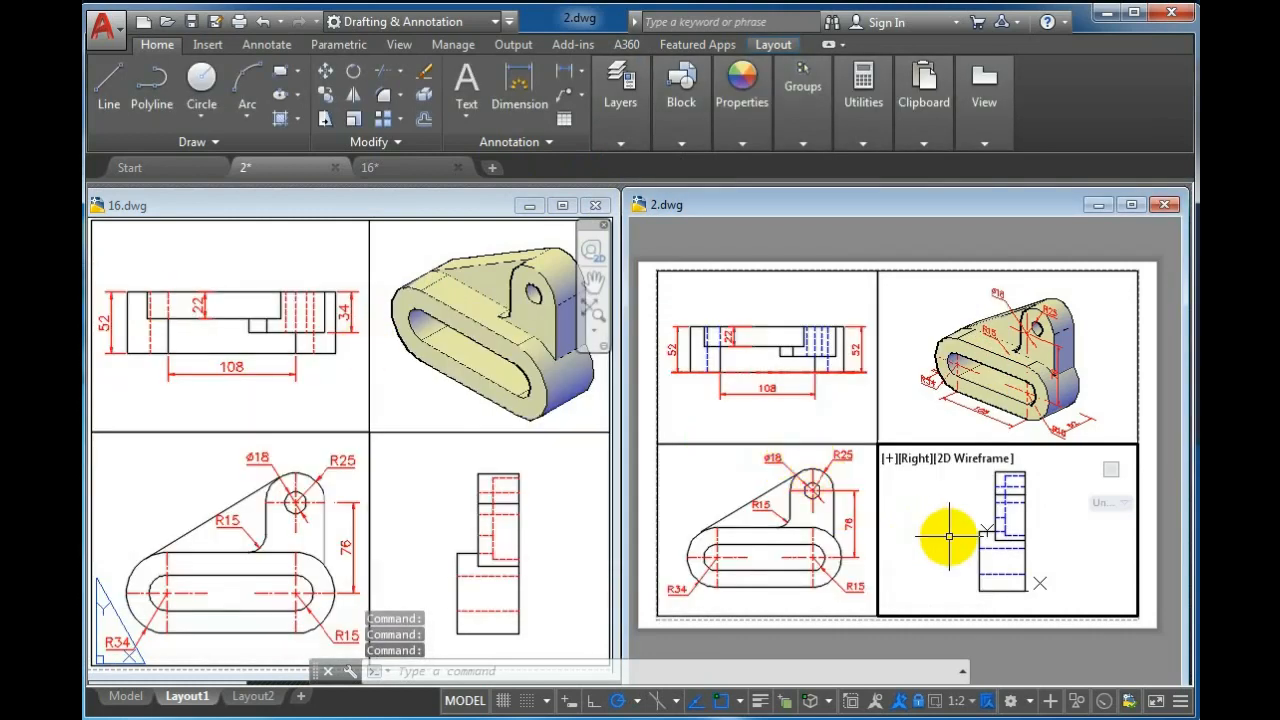
Freeze the Dim-Top and Dim-Front layers in the isometric viewport, then return to paper space
click(916, 309)
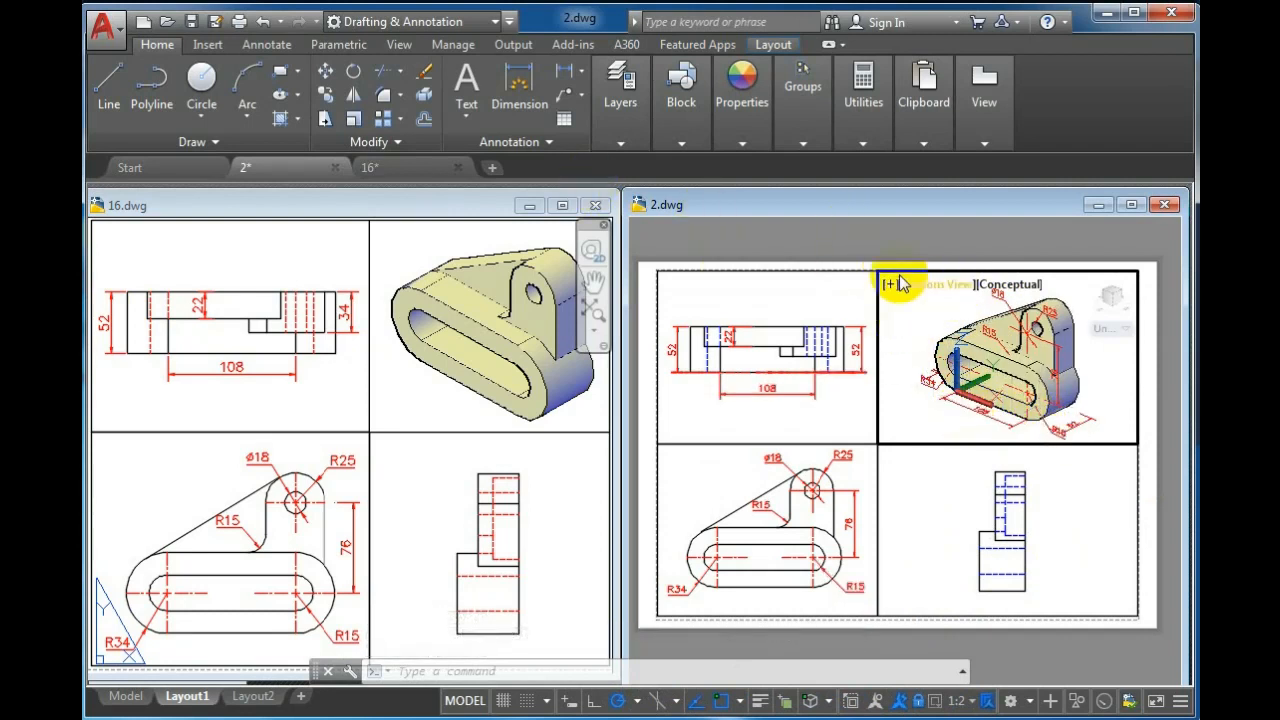
click(610, 145)
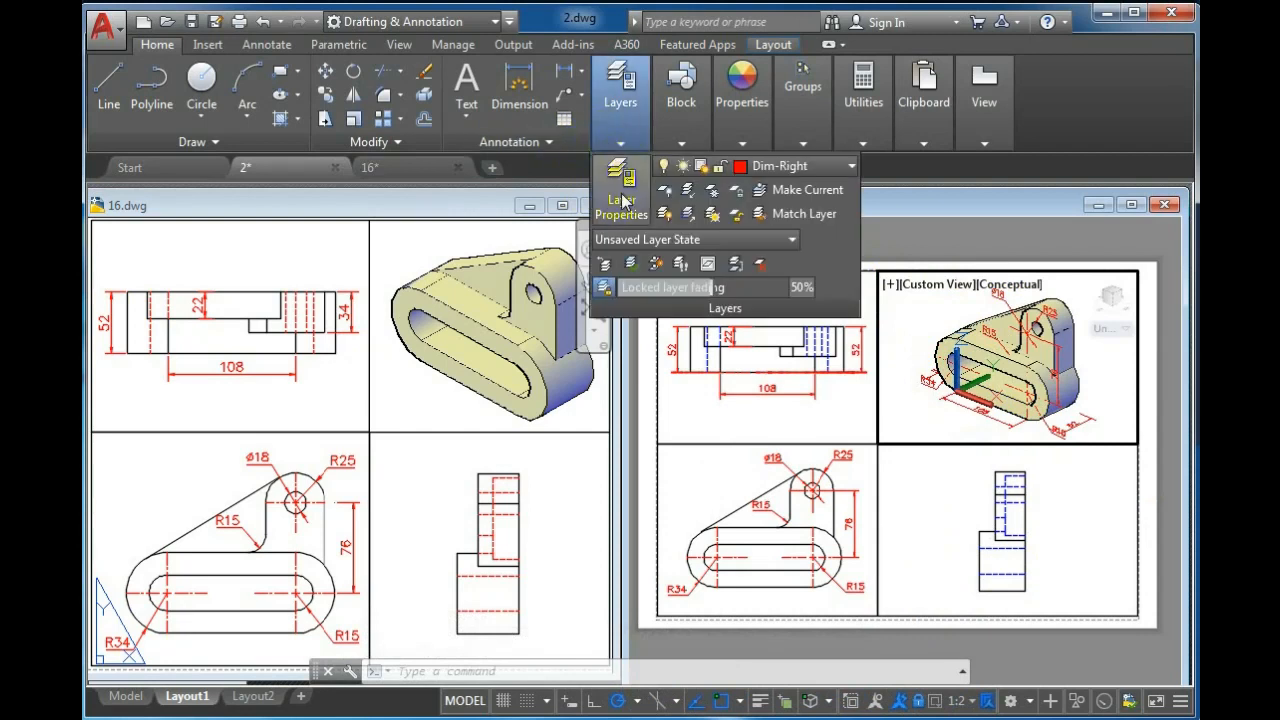
click(818, 167)
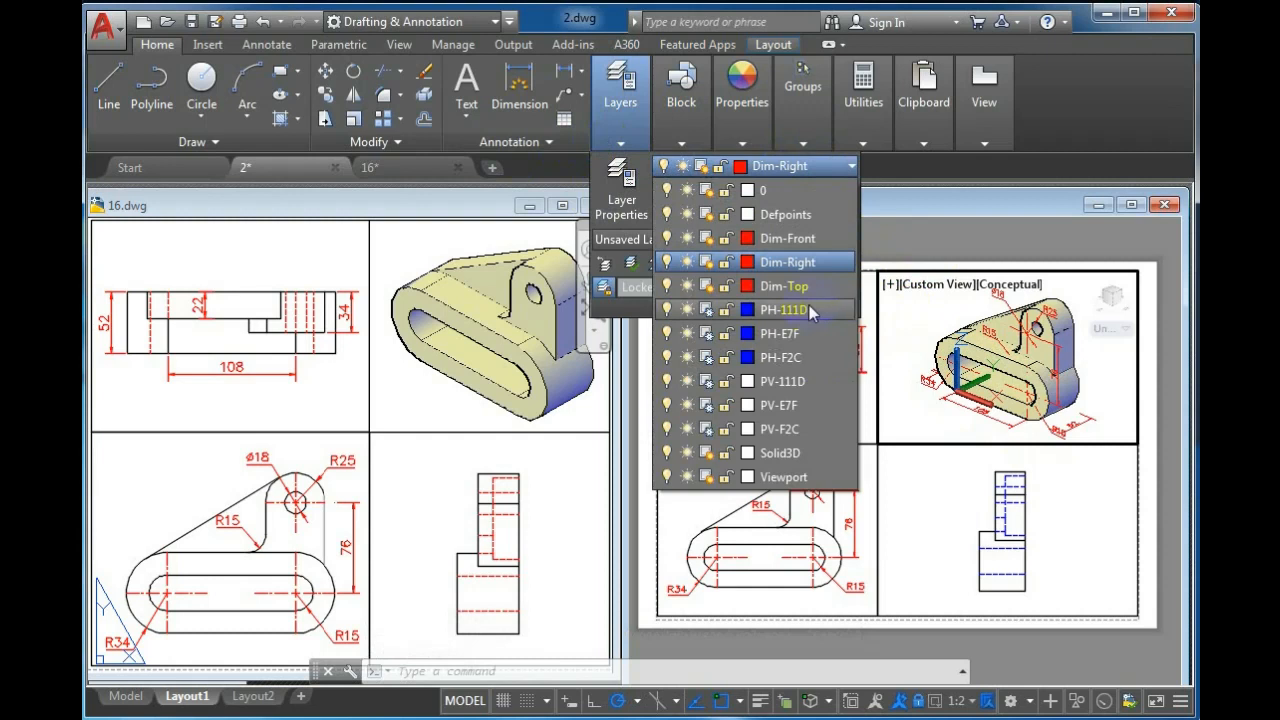
click(706, 285)
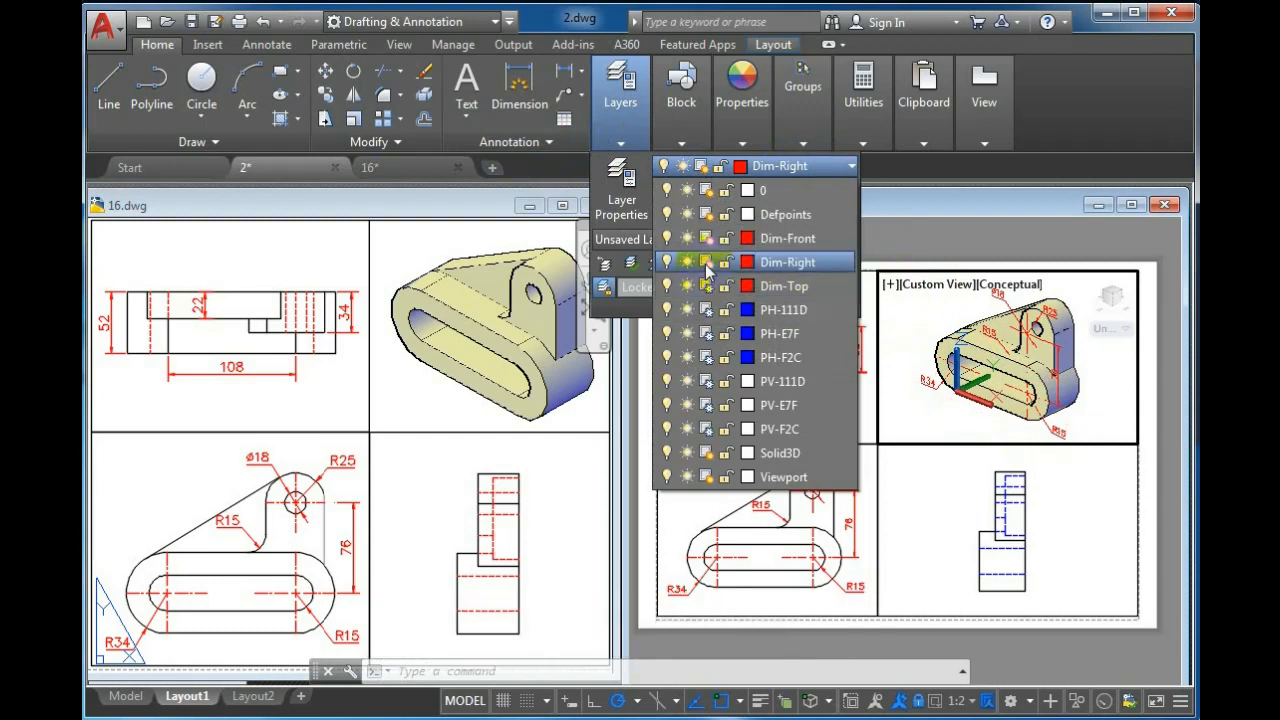
click(707, 241)
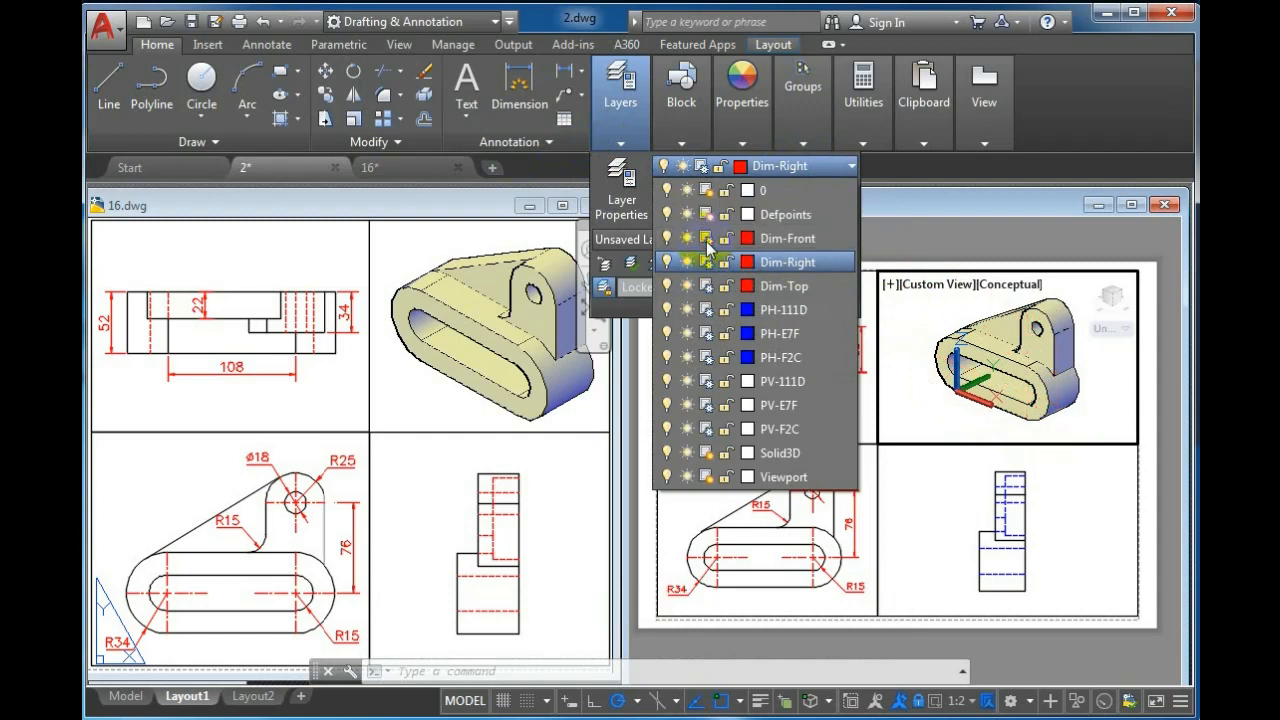
click(914, 250)
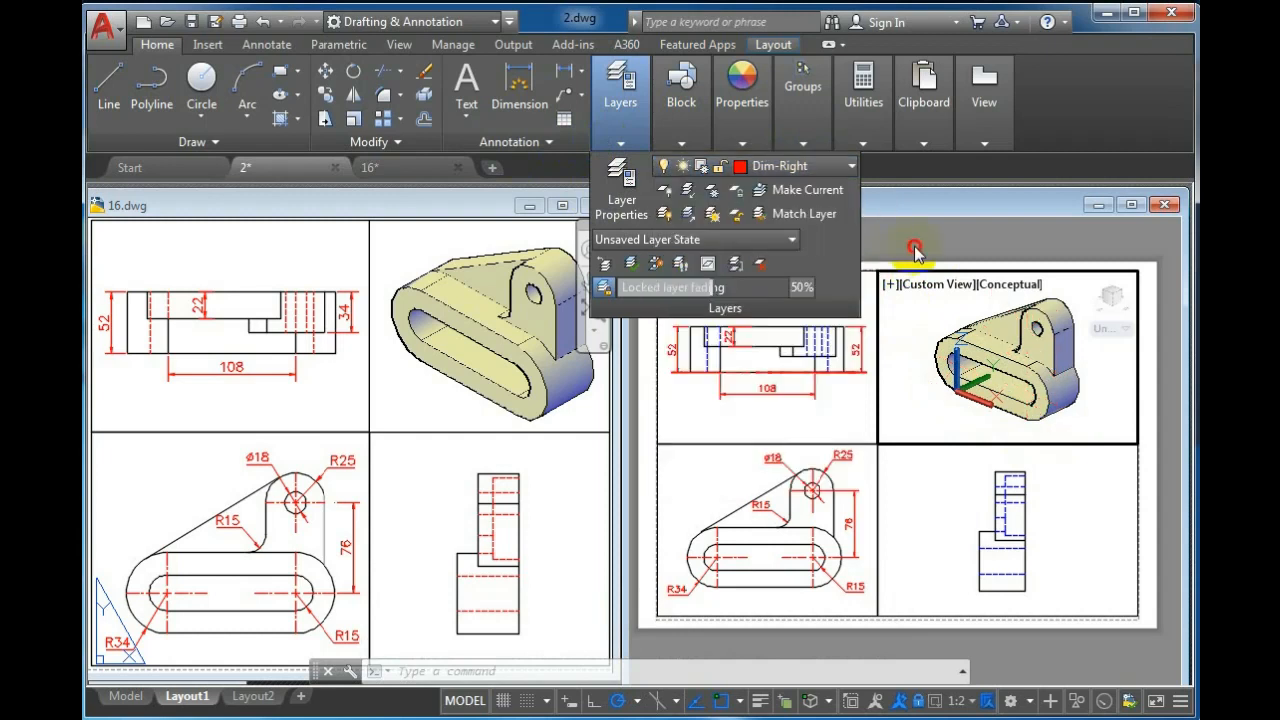
double_click(792, 262)
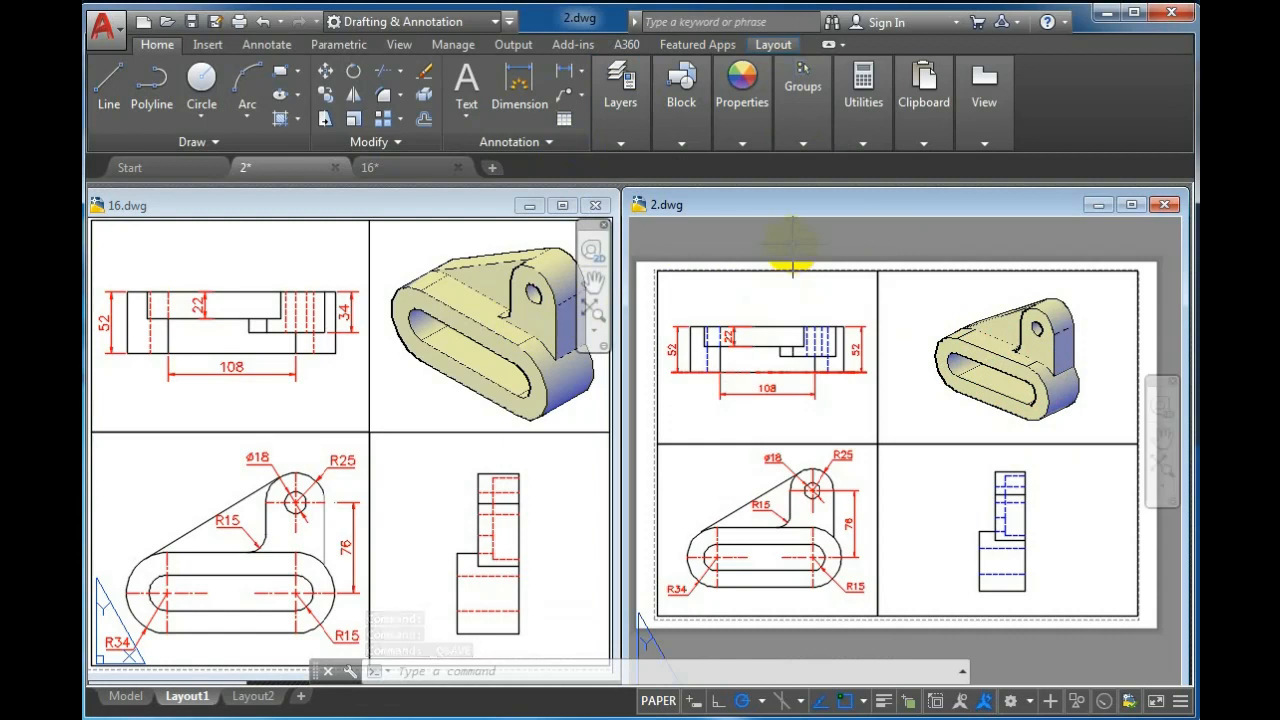
Start a single-sheet plot of the layout with the AutoCAD PDF plotter on ISO expand A4 paper and preview it
text(pl)
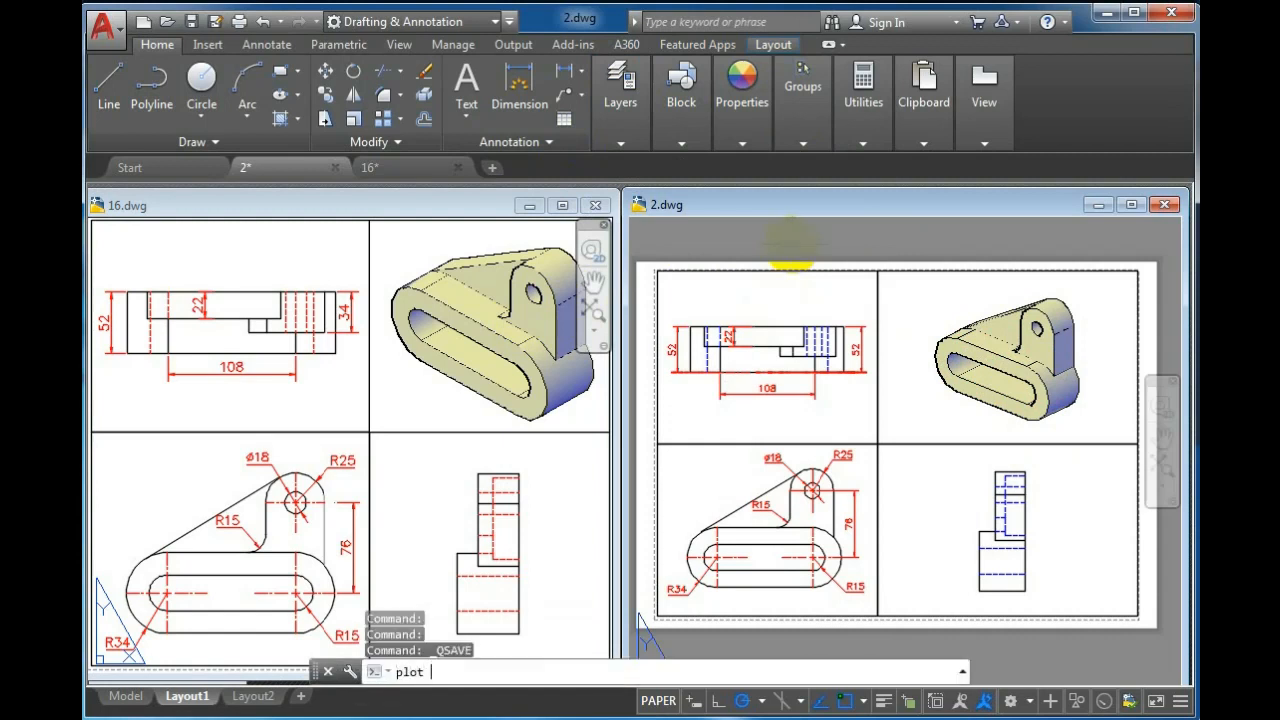
text(ot)
key(Return)
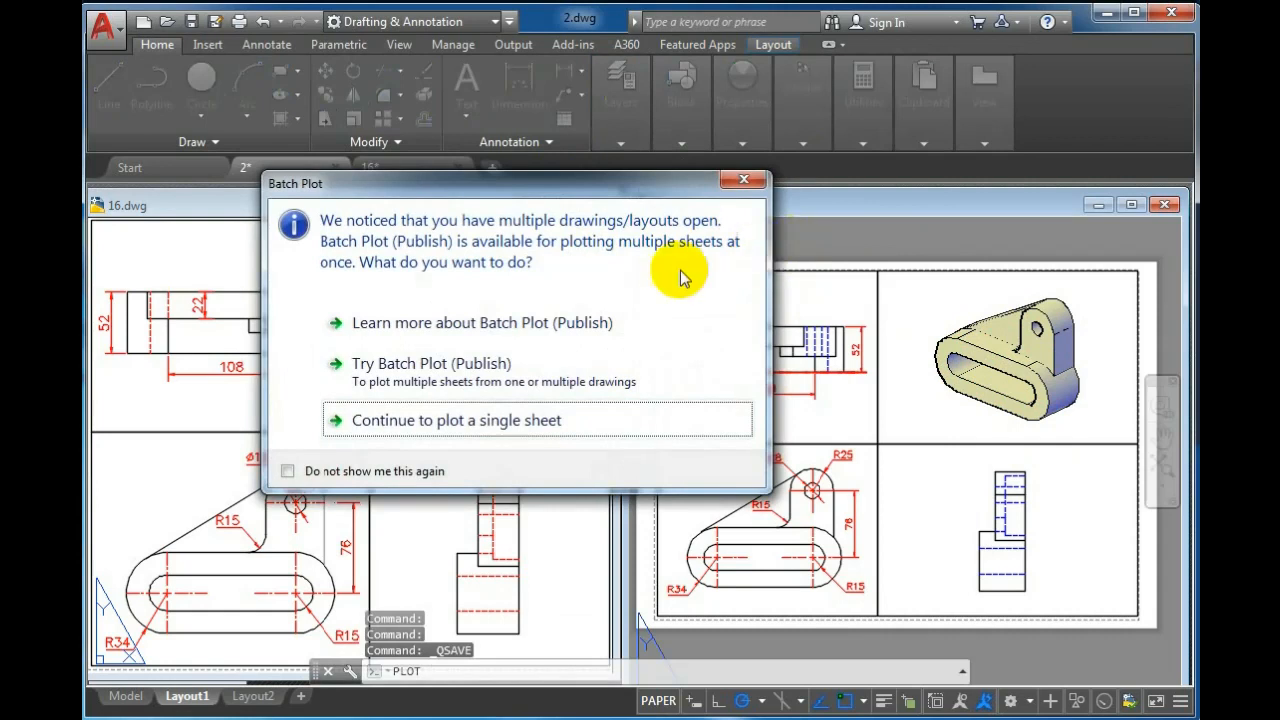
click(583, 424)
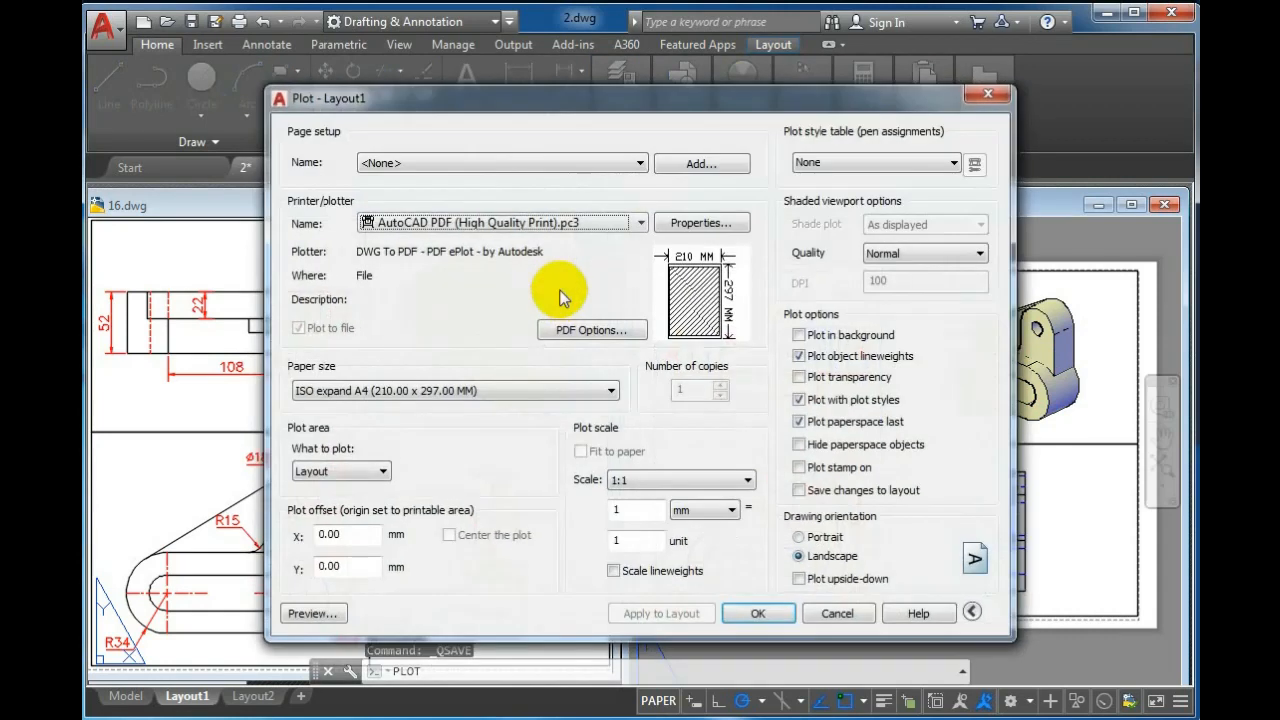
click(538, 170)
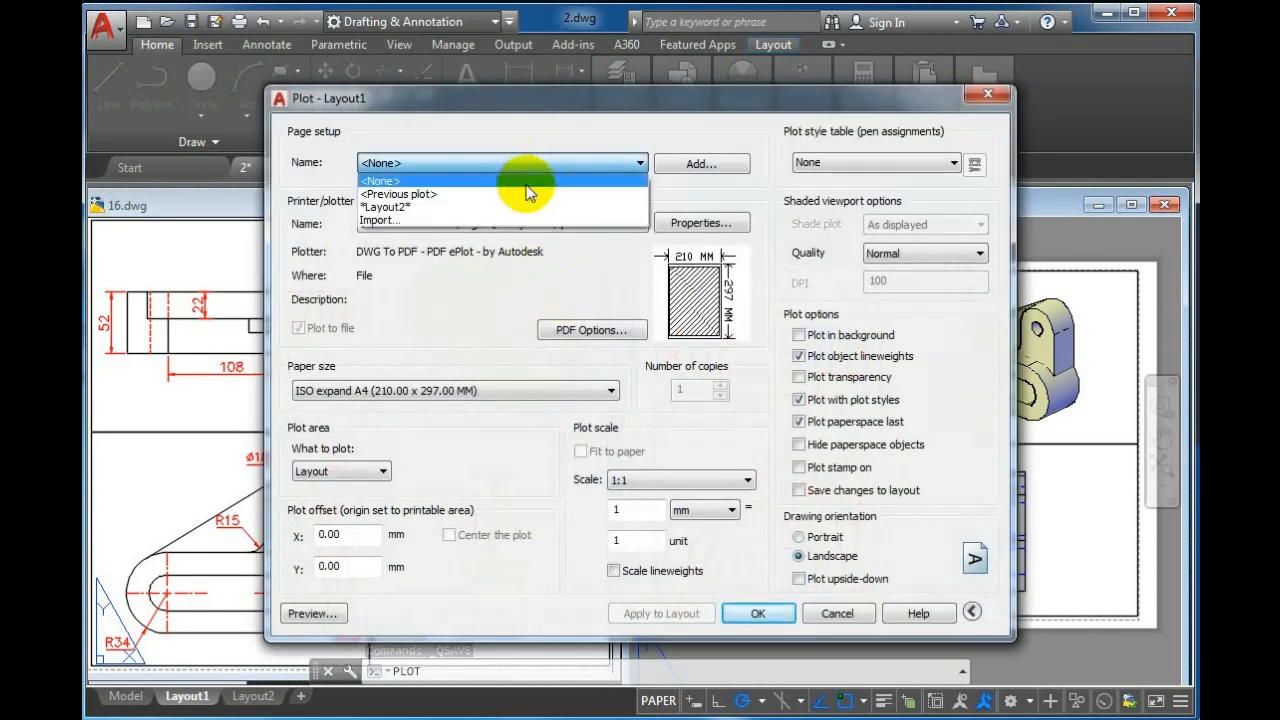
click(530, 163)
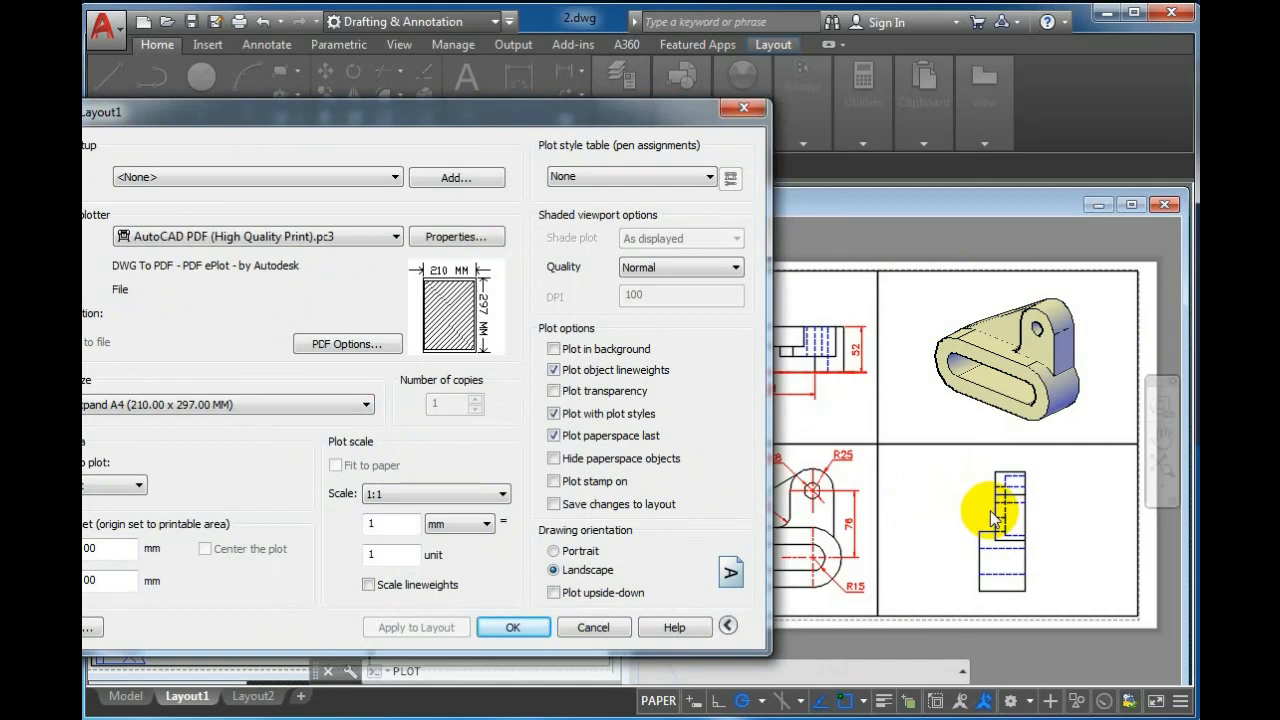
drag(341, 121, 481, 103)
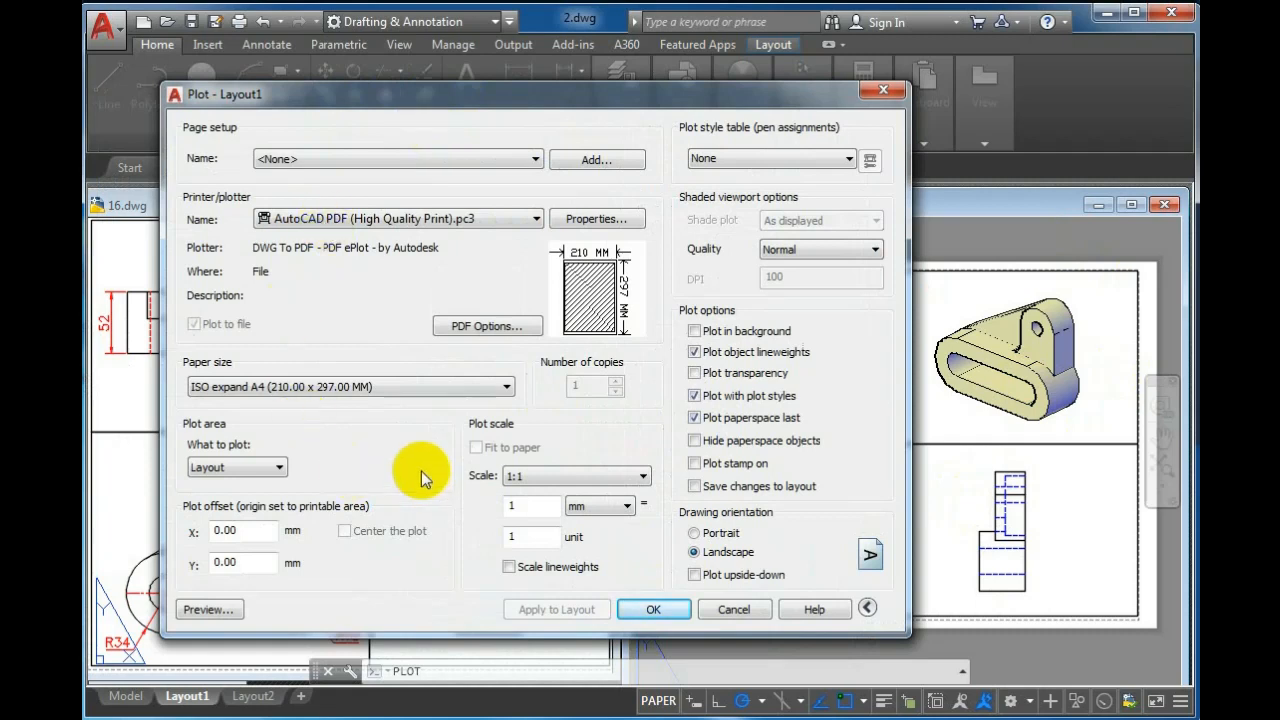
click(206, 609)
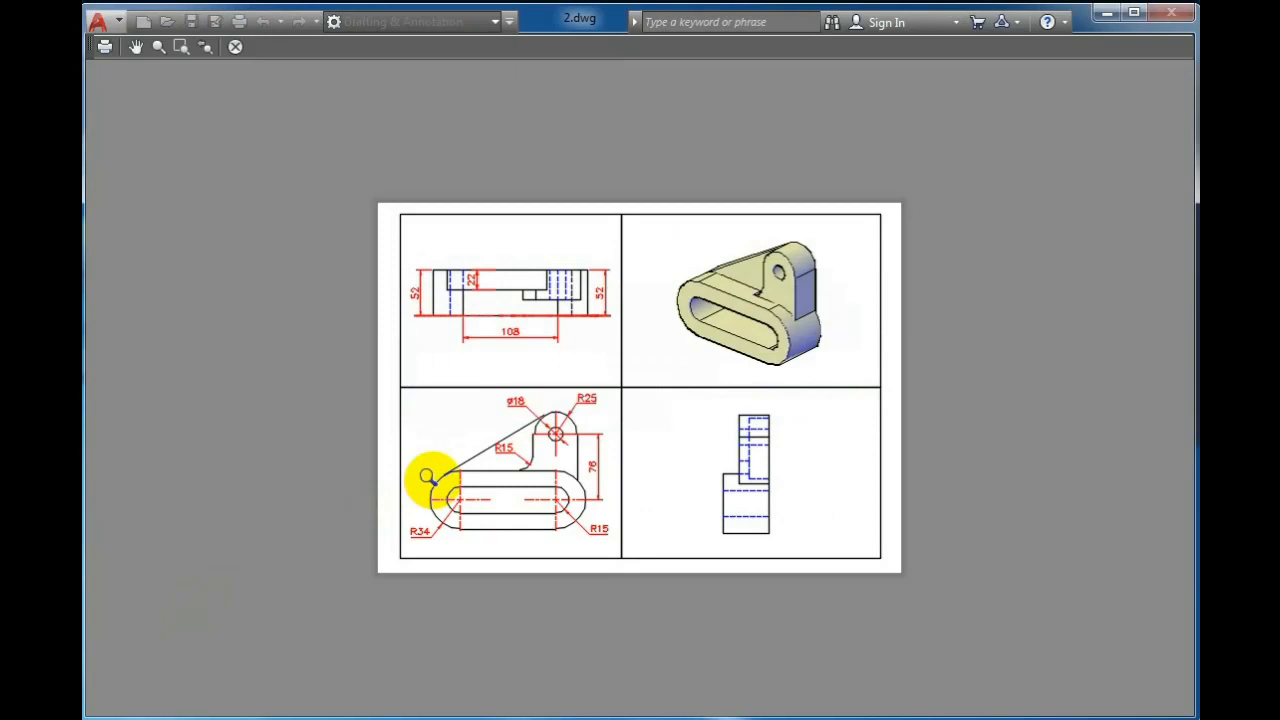
key(Escape)
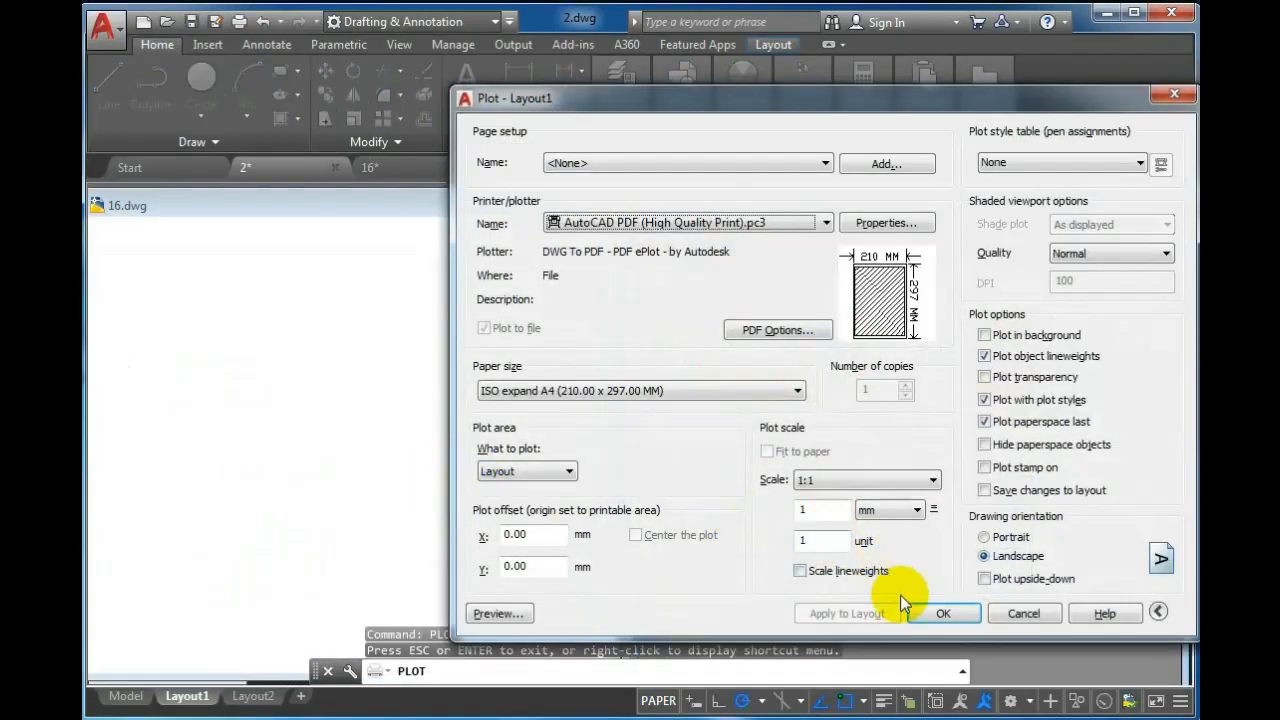
Plot the layout to a PDF file named aaaa.pdf in My Documents
click(944, 615)
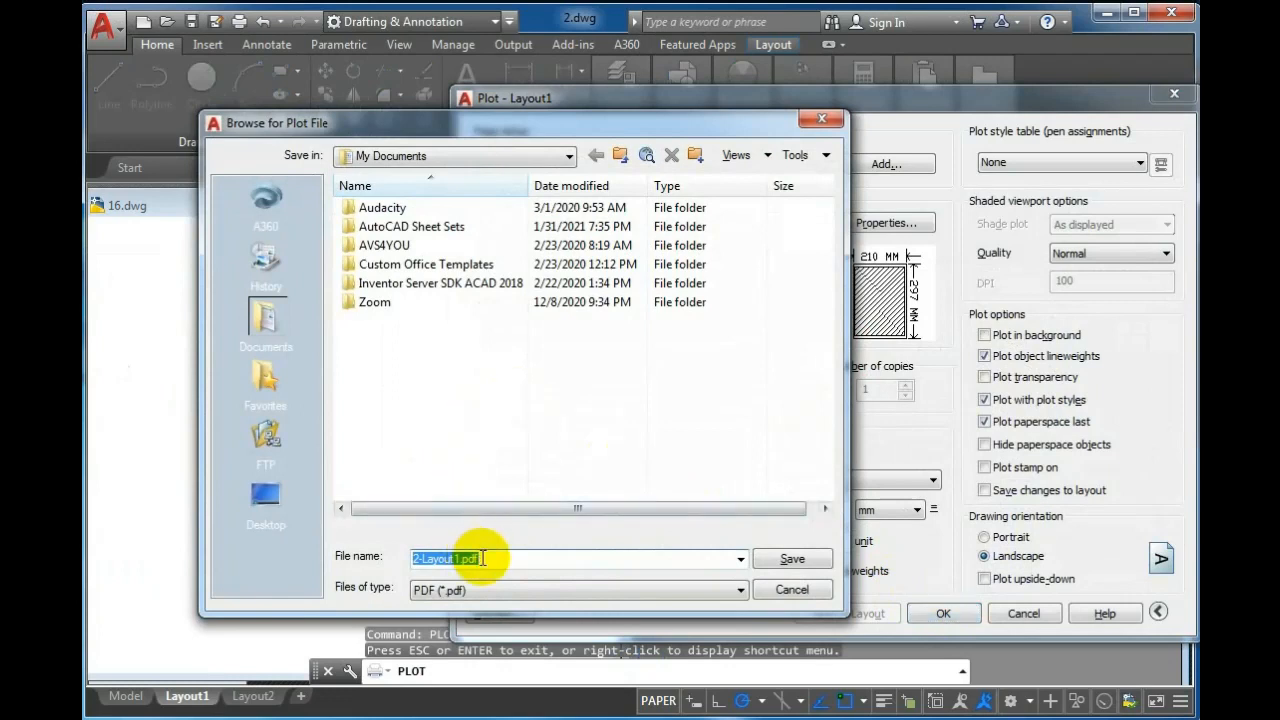
text(aaaa)
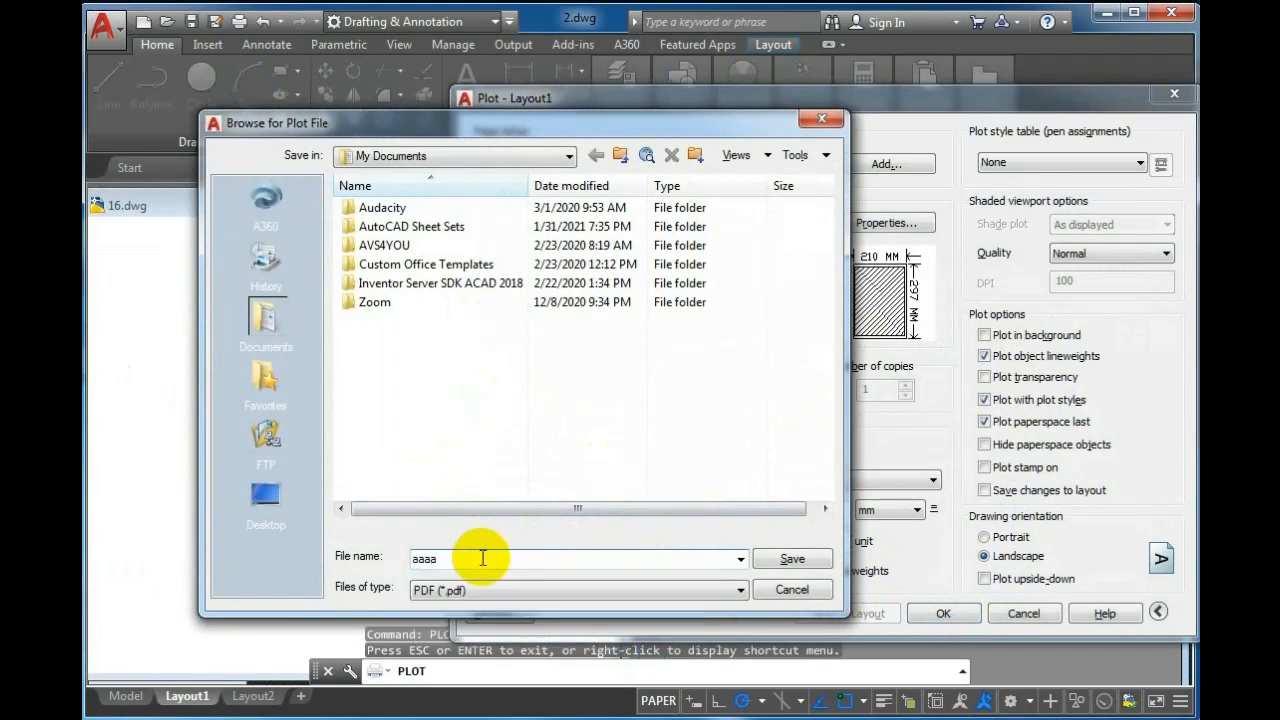
key(Return)
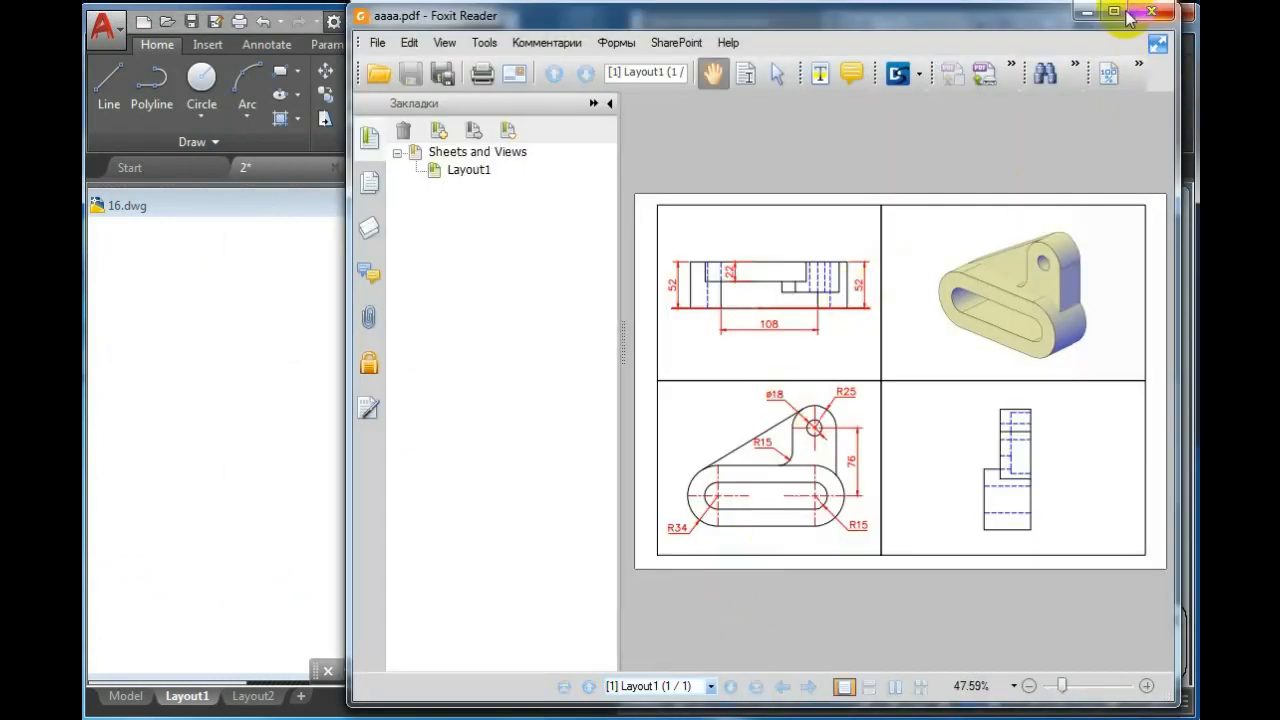
Maximize the PDF viewer and zoom in to inspect the plotted sheet
click(1122, 12)
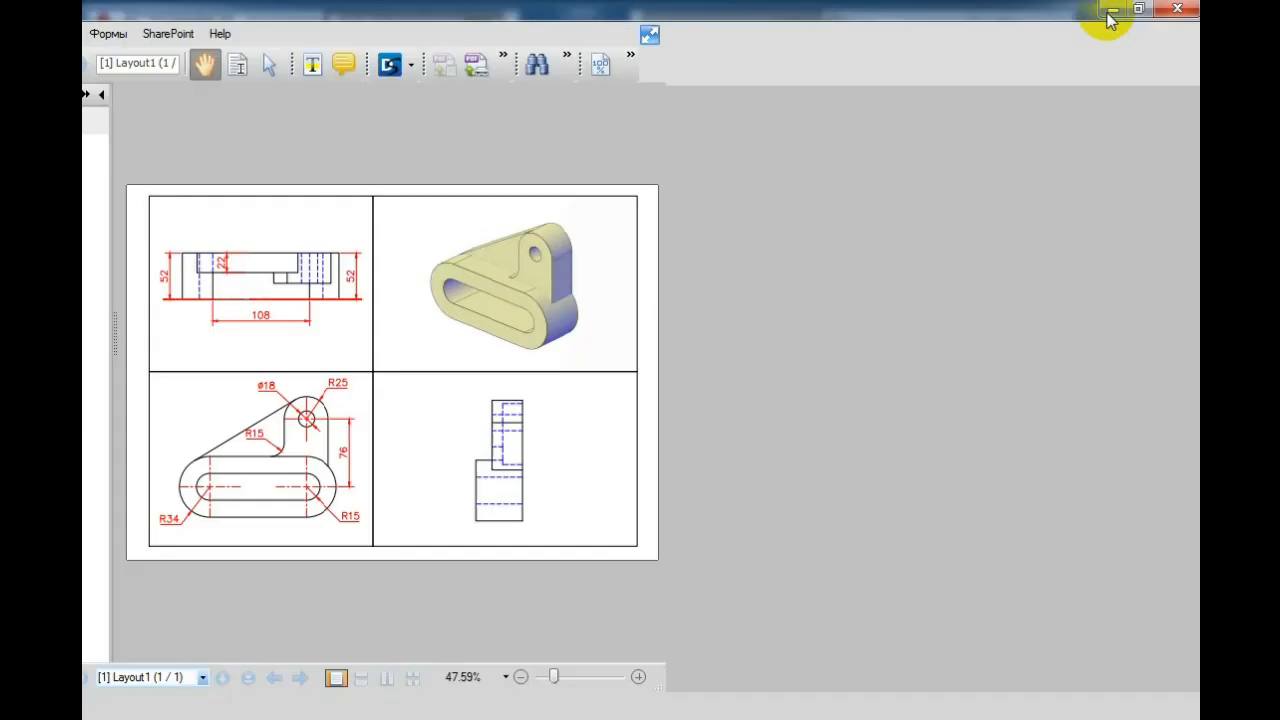
scroll(777, 278, down, 1)
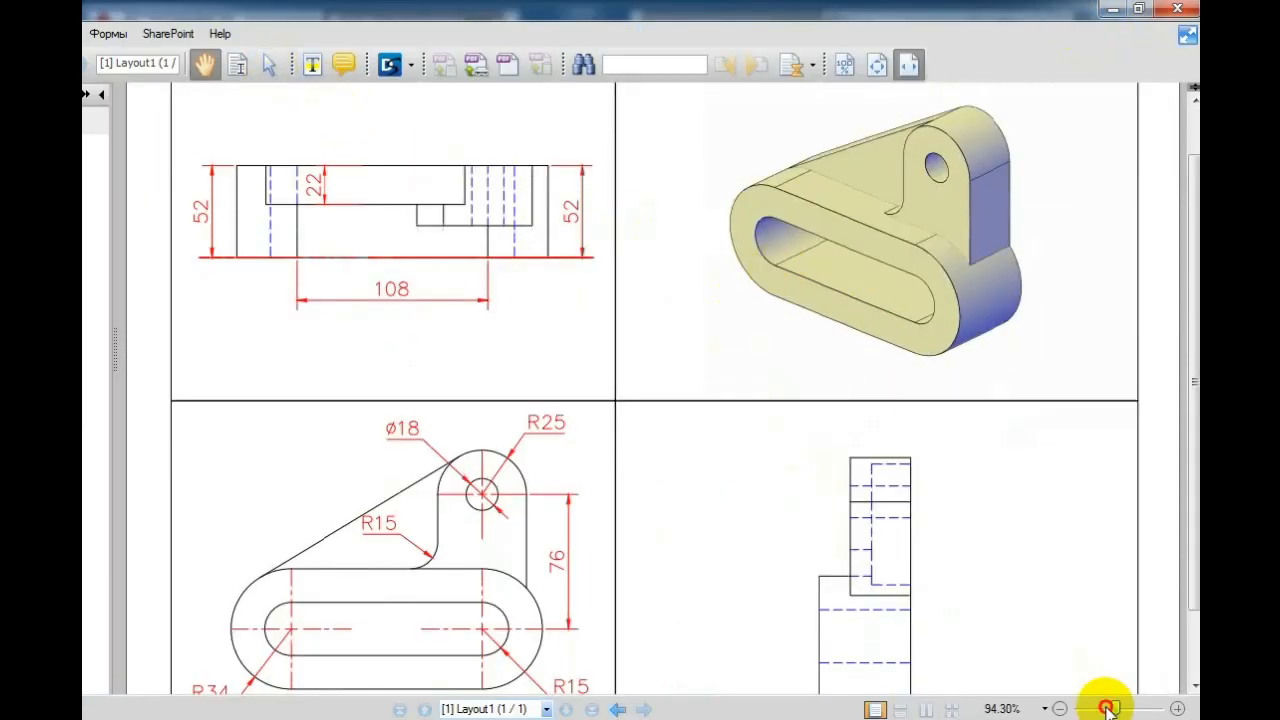
drag(1112, 708, 1105, 708)
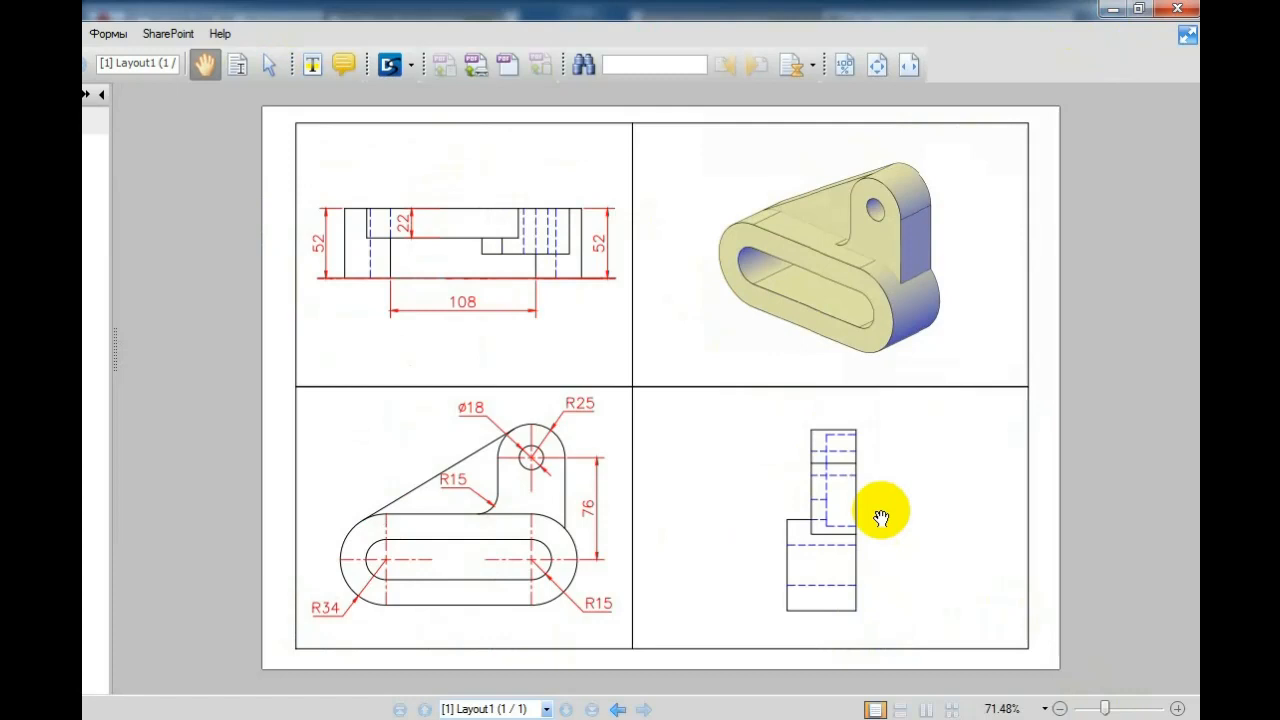